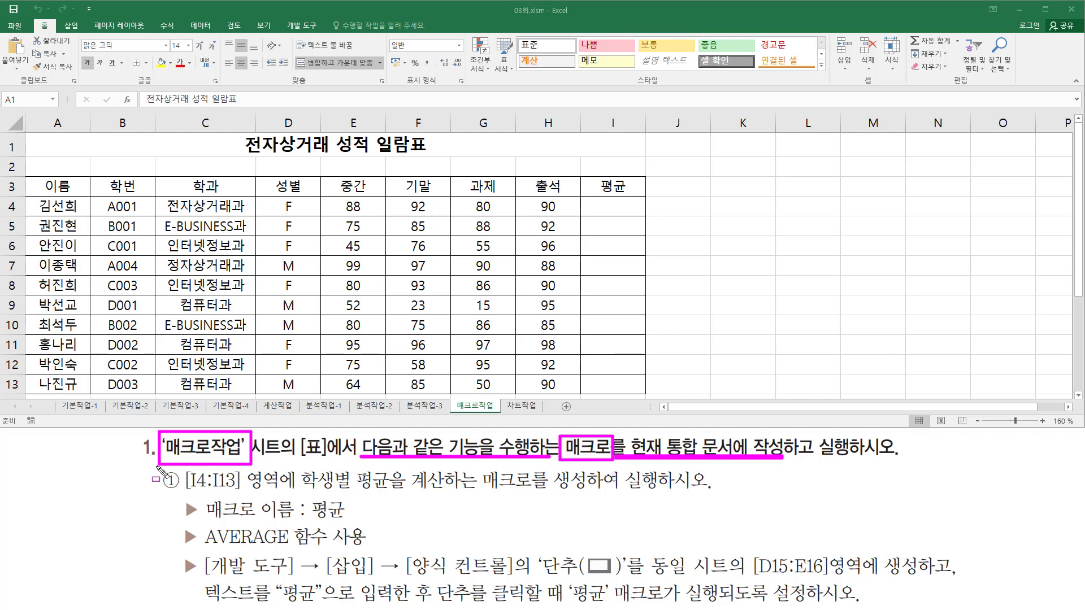
key(e)
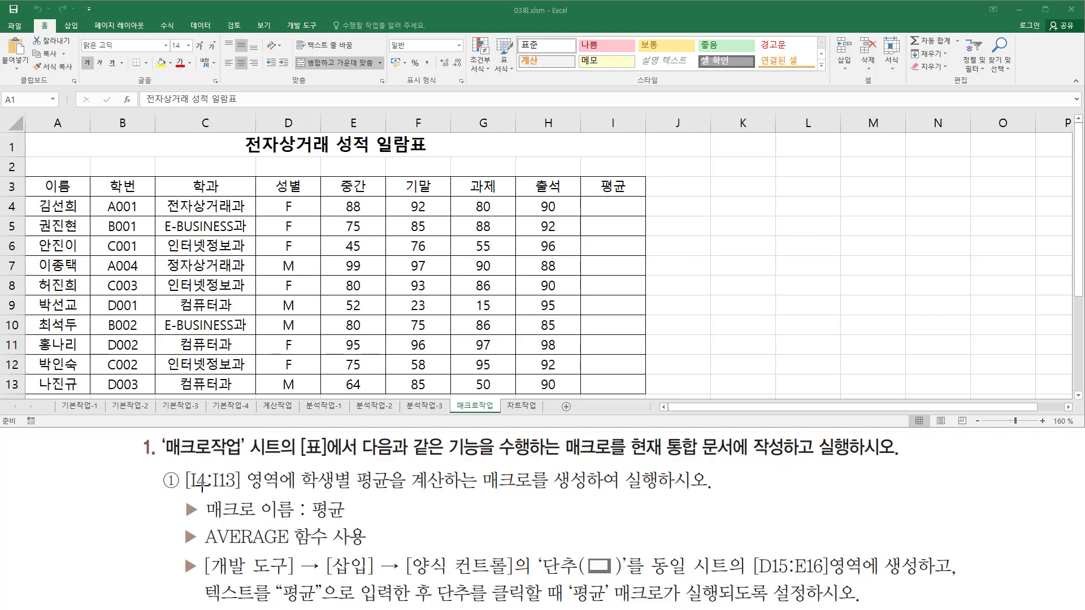
mouse_move(184, 468)
mouse_down()
mouse_move(211, 492)
mouse_move(280, 494)
mouse_up()
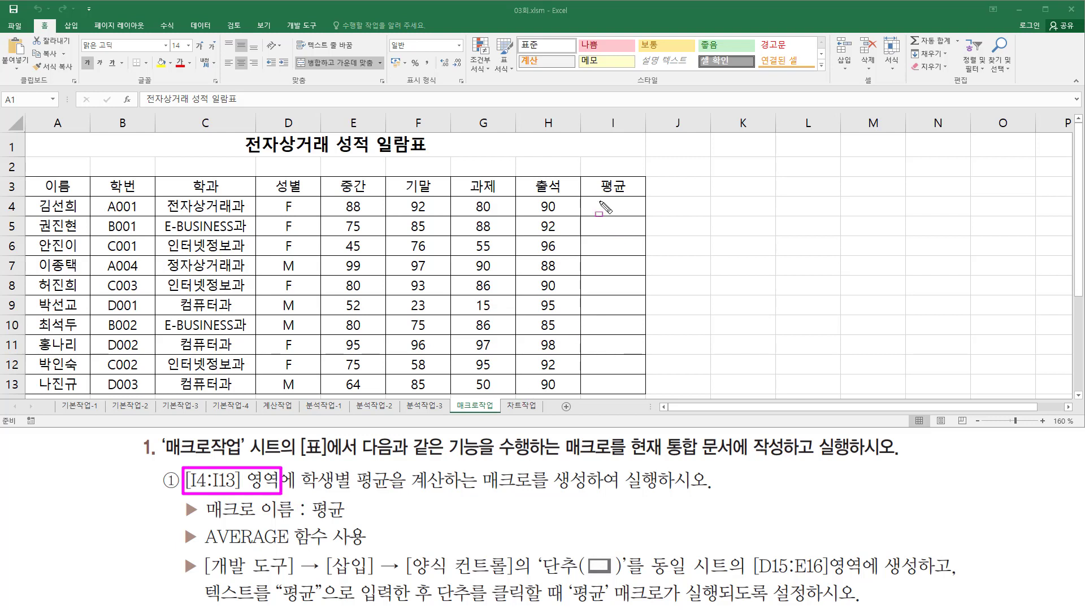
mouse_move(598, 202)
mouse_down()
mouse_move(641, 225)
mouse_move(630, 266)
mouse_move(633, 389)
mouse_move(594, 382)
mouse_up()
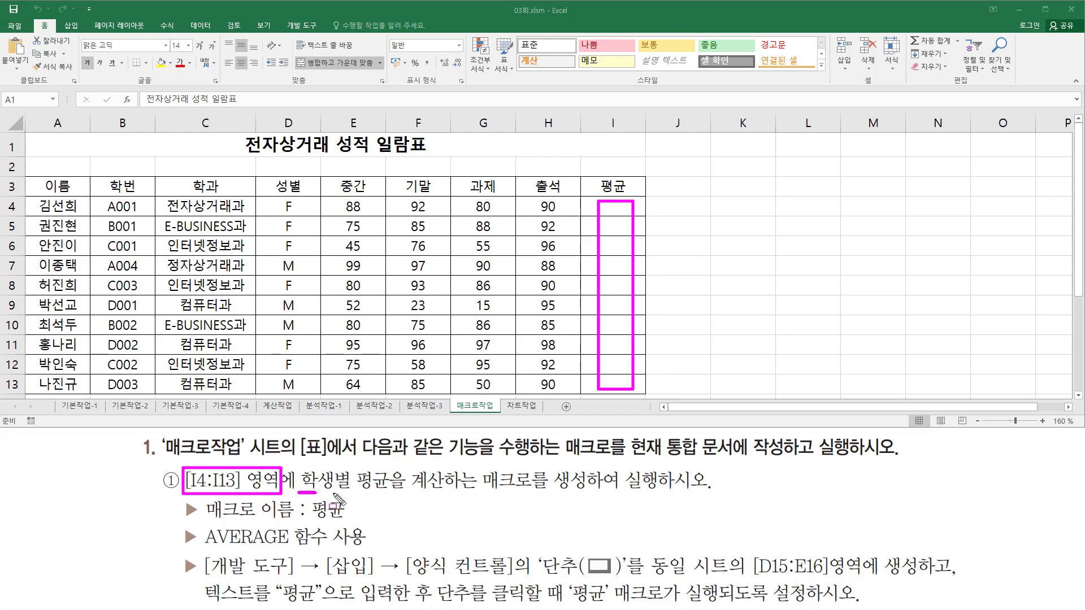
mouse_move(298, 491)
mouse_down()
mouse_move(348, 493)
mouse_move(418, 465)
mouse_move(447, 497)
mouse_move(674, 496)
mouse_up()
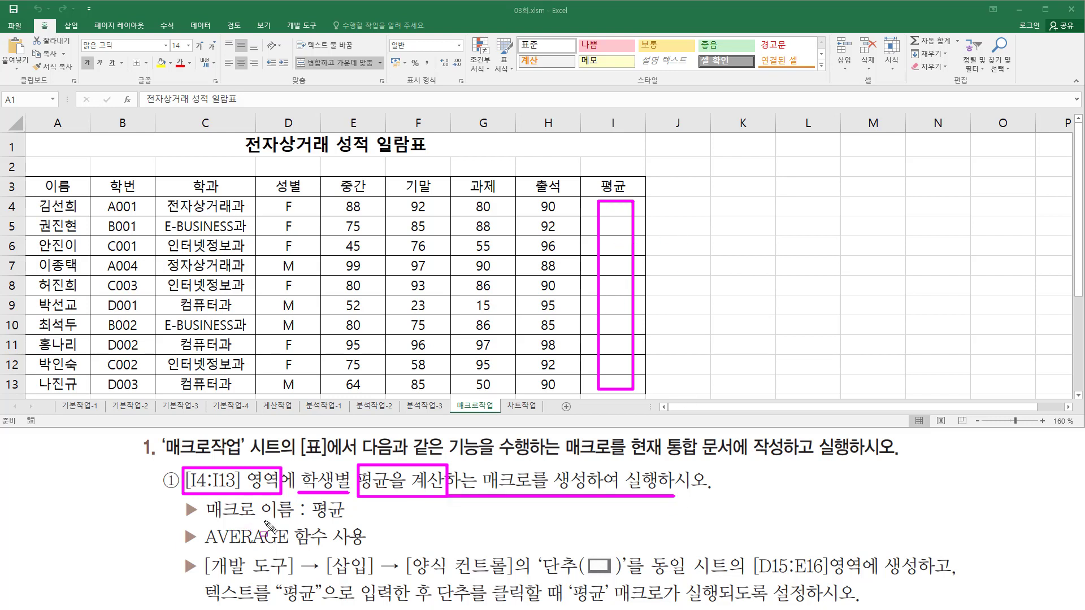
drag(314, 522, 342, 521)
drag(199, 547, 365, 547)
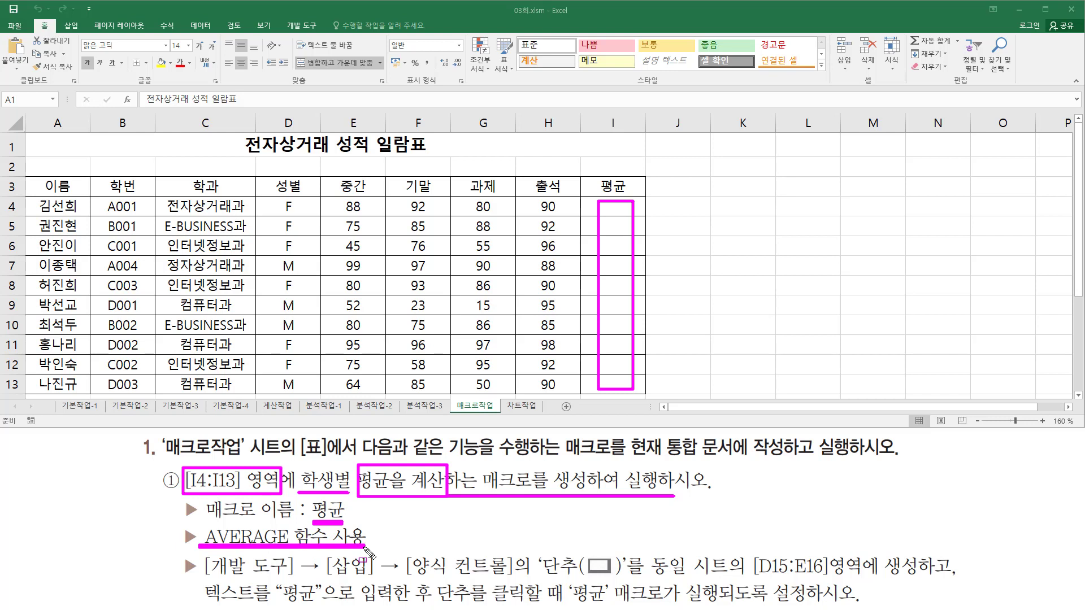
drag(206, 578, 631, 584)
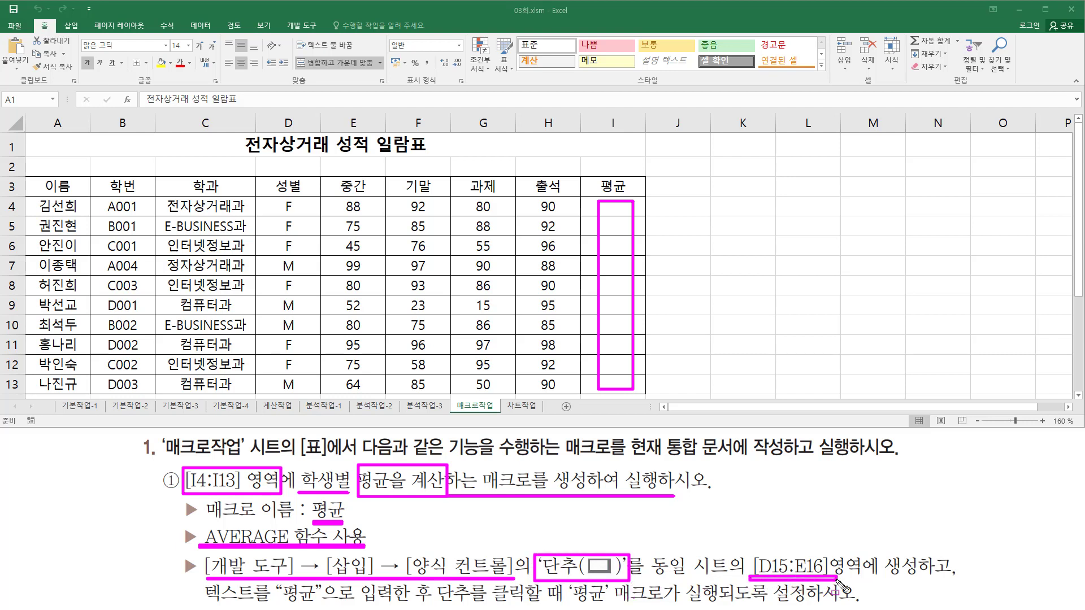
mouse_move(749, 576)
mouse_down()
mouse_move(845, 556)
mouse_move(922, 563)
mouse_up()
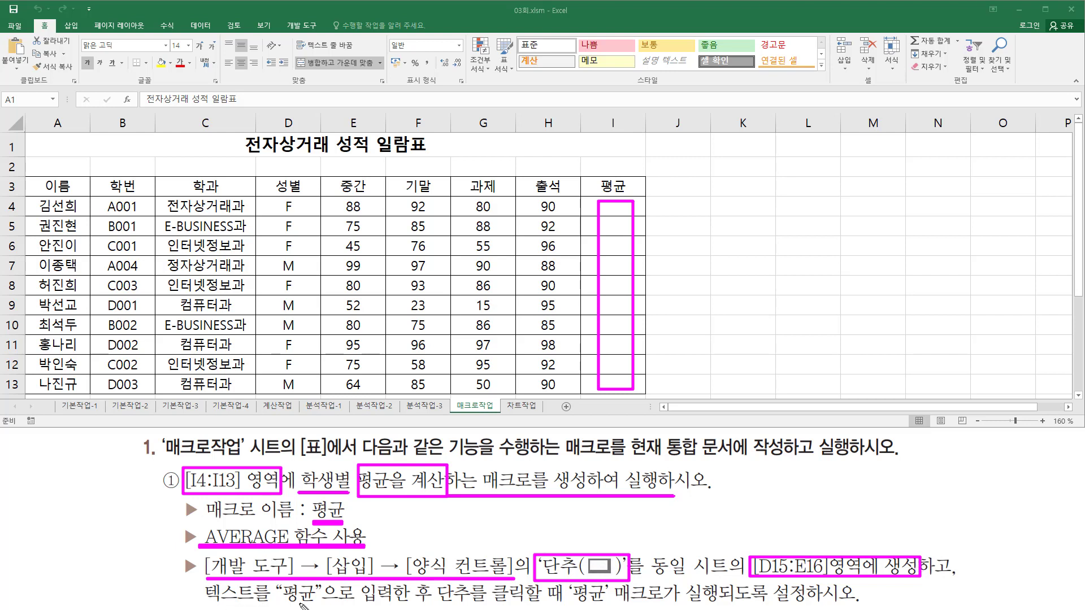
drag(281, 604, 318, 607)
drag(439, 607, 565, 605)
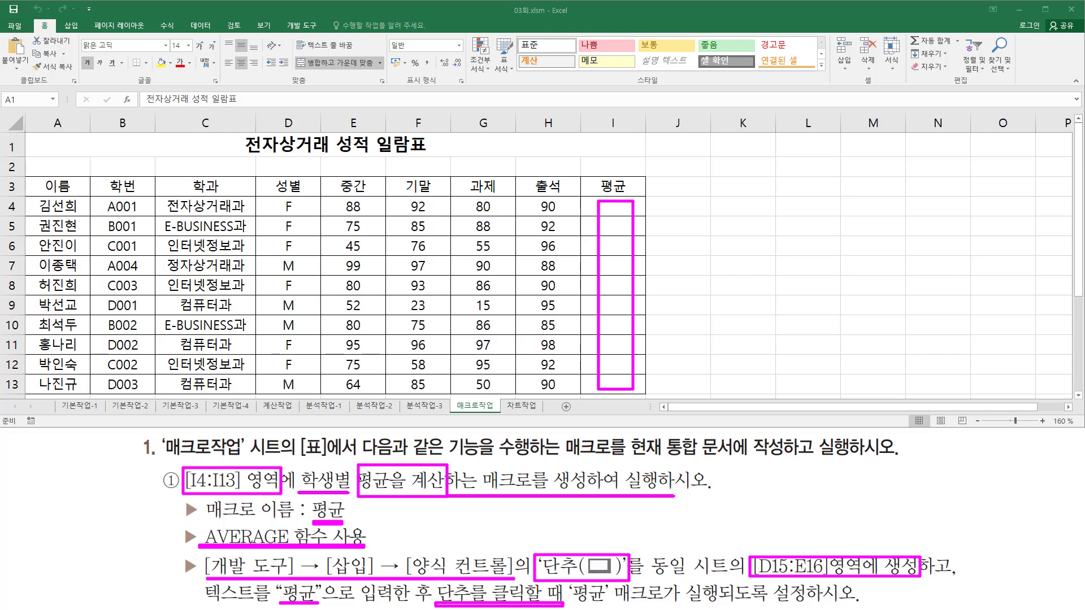
key(Escape)
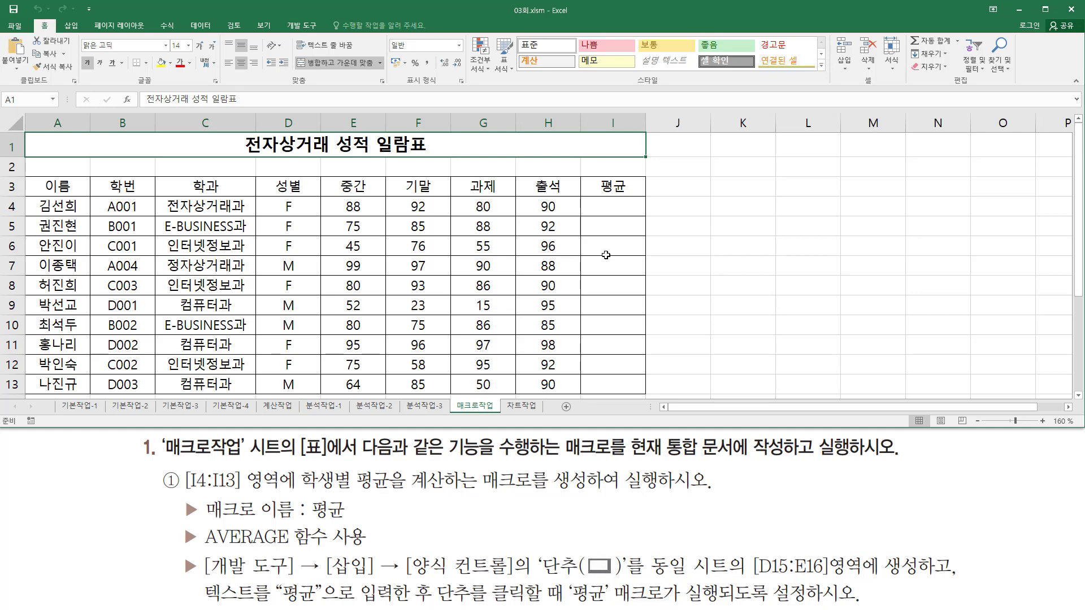
- Insert a form-control button covering cells D15:E16 on the 매크로작업 sheet
click(1076, 397)
click(1076, 397)
click(1076, 397)
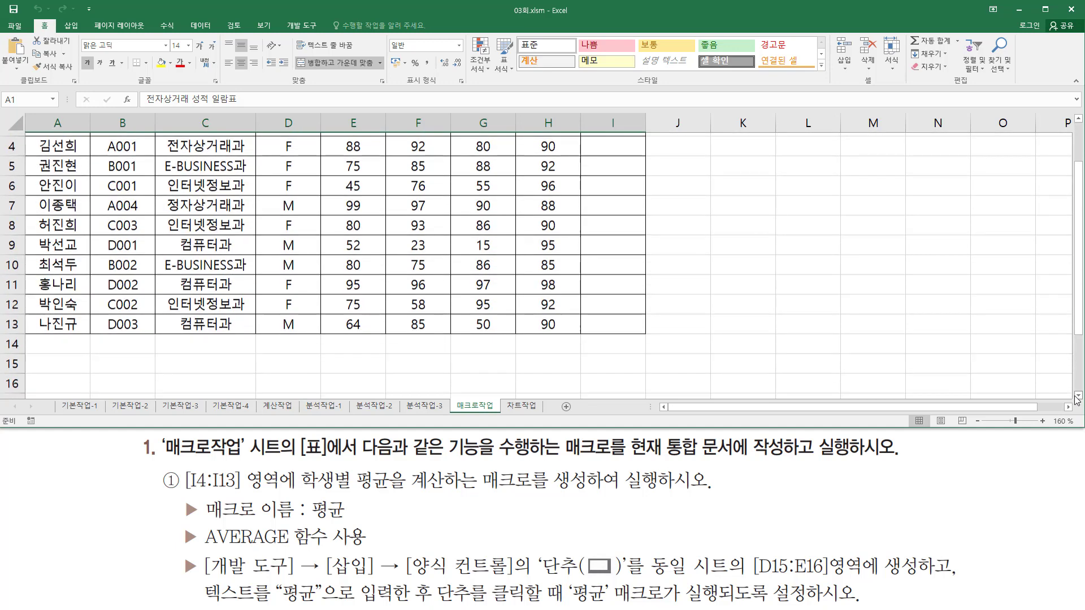
click(1076, 396)
click(1076, 396)
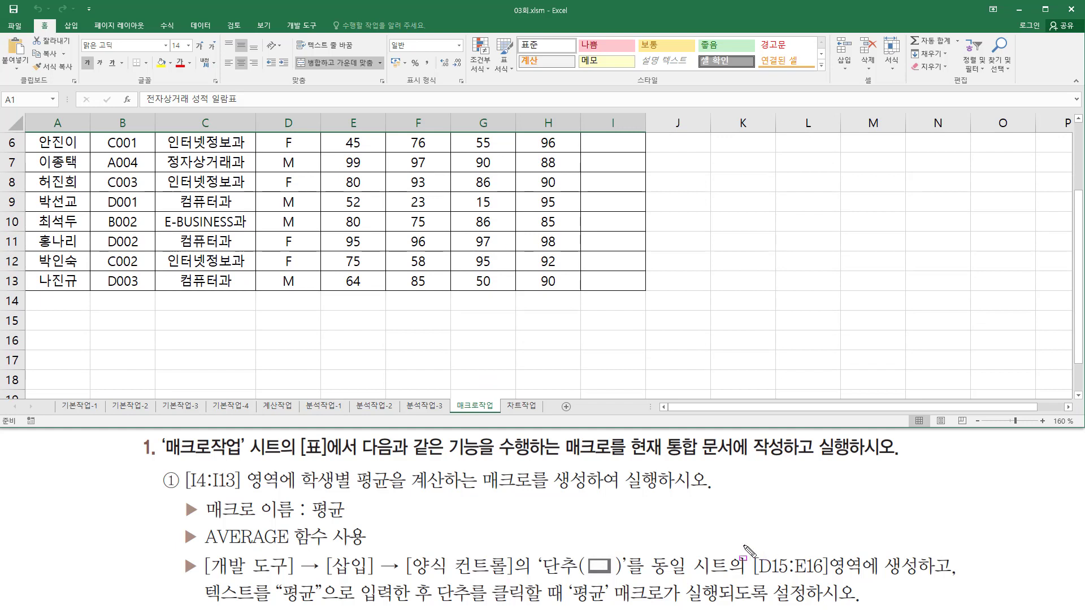
mouse_move(754, 549)
mouse_down()
mouse_move(808, 587)
mouse_move(831, 580)
mouse_up()
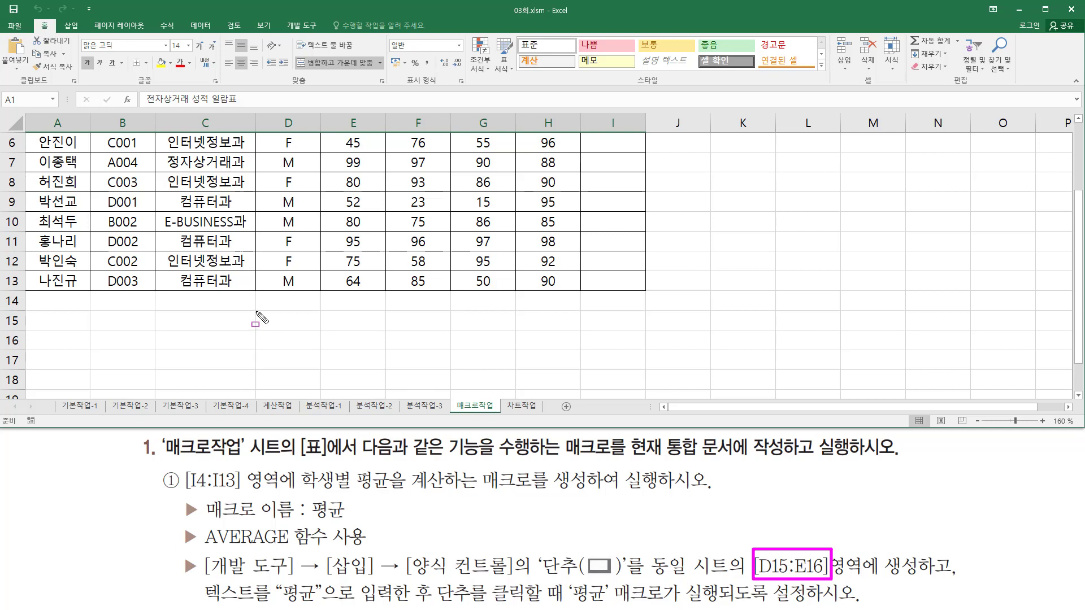
drag(256, 312, 384, 348)
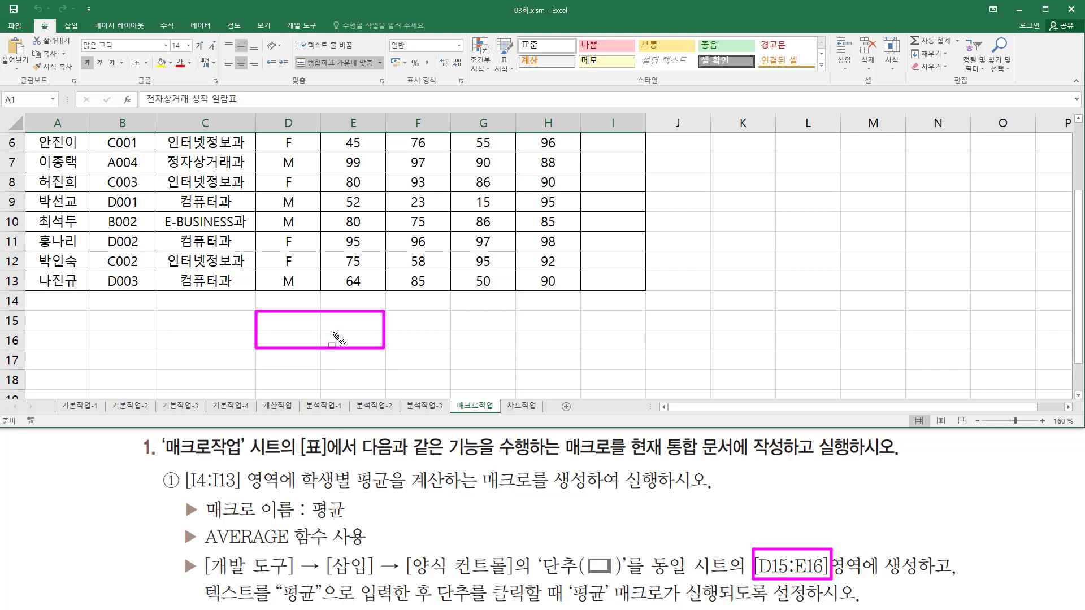
drag(545, 572, 617, 573)
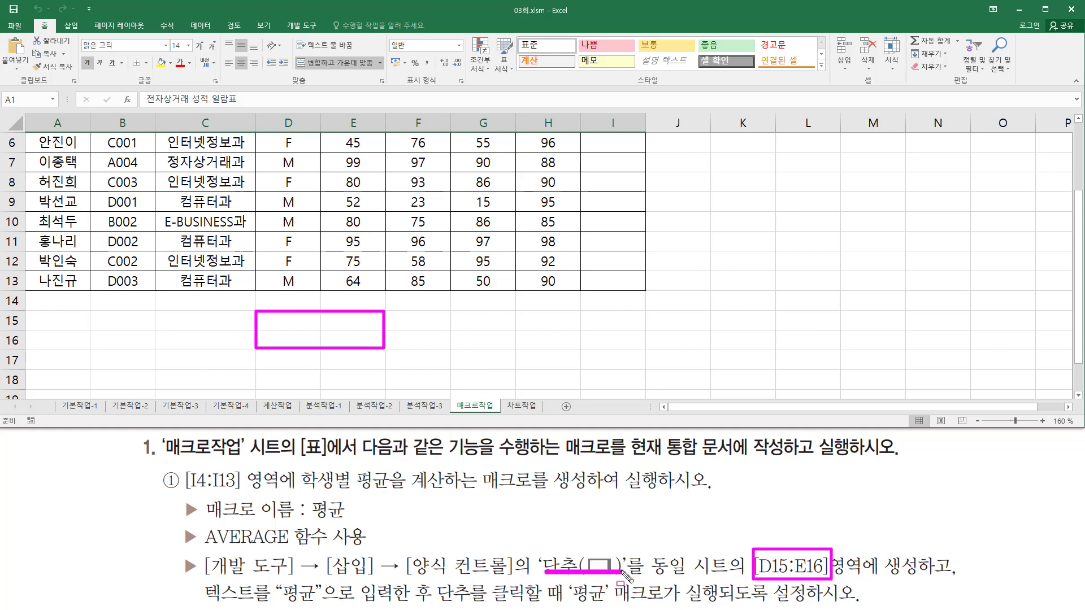
key(Escape)
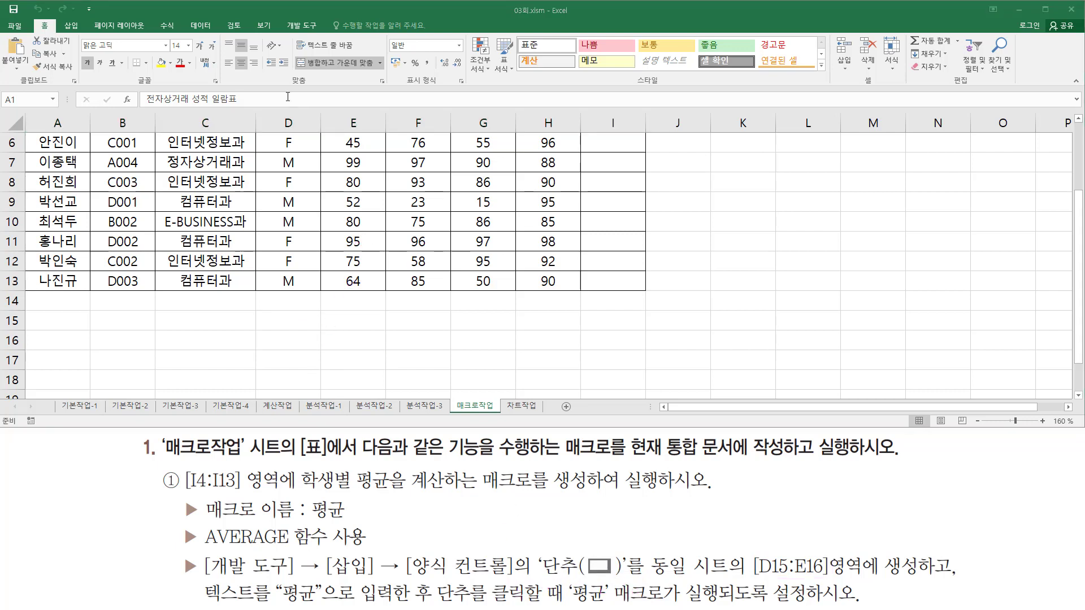
click(294, 29)
mouse_move(282, 16)
mouse_down()
mouse_move(298, 37)
mouse_move(330, 34)
mouse_up()
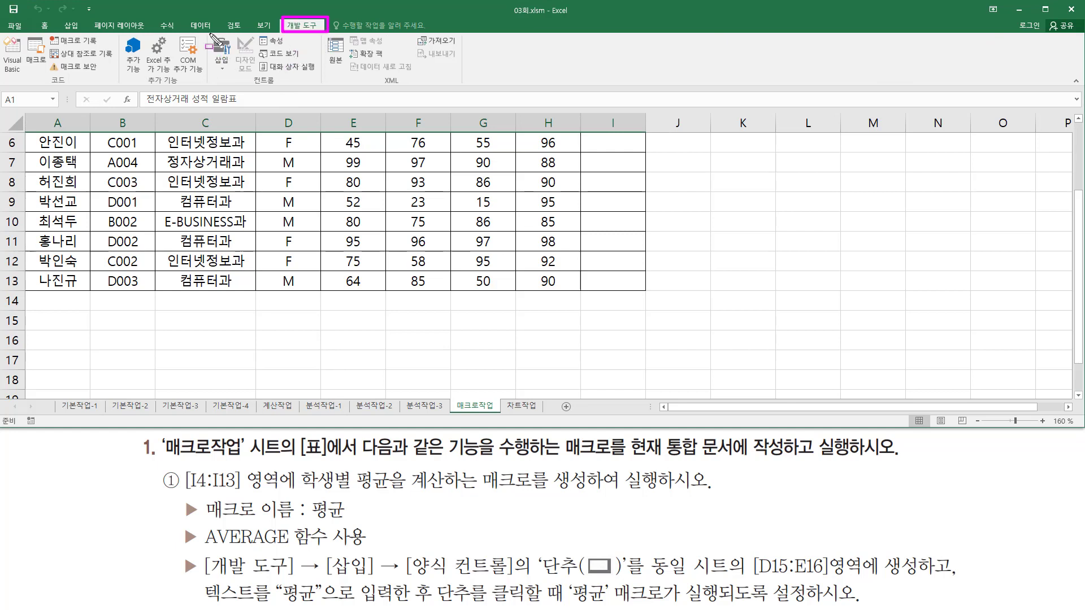
drag(247, 87, 285, 88)
drag(212, 34, 236, 79)
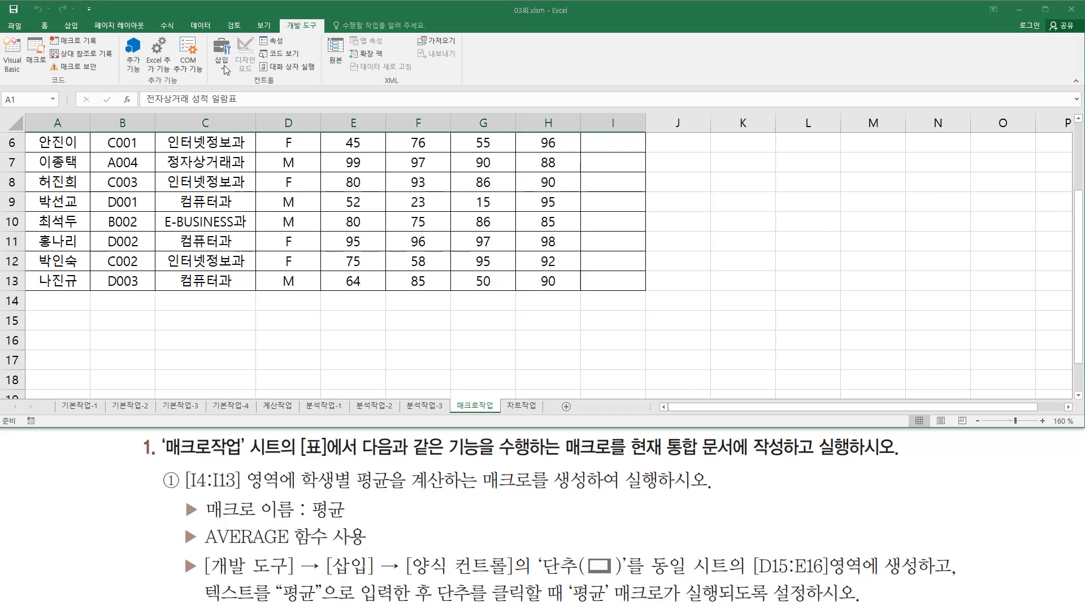
click(221, 69)
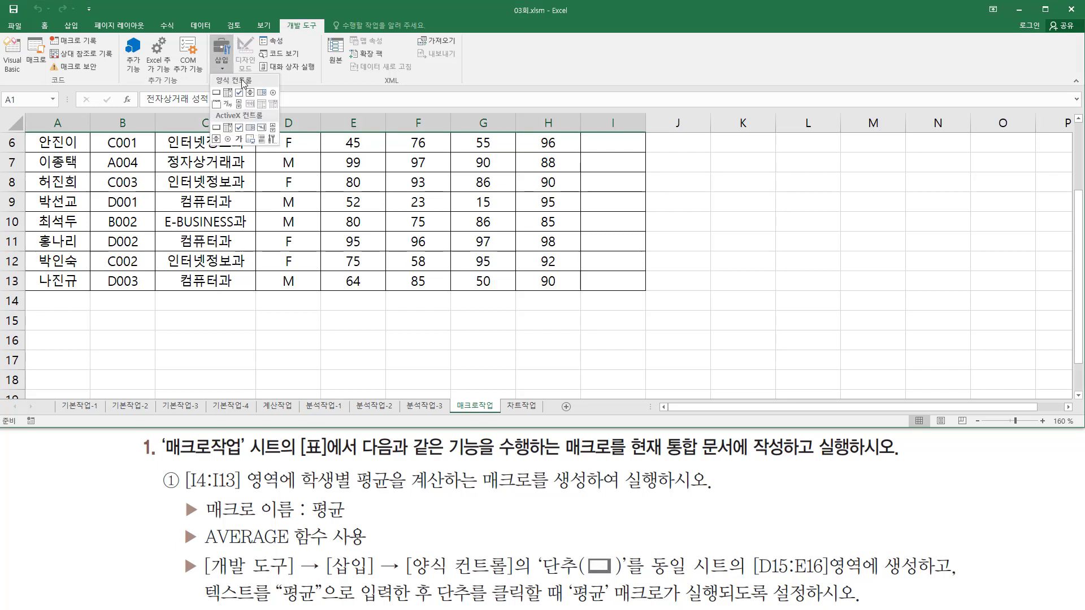
click(217, 94)
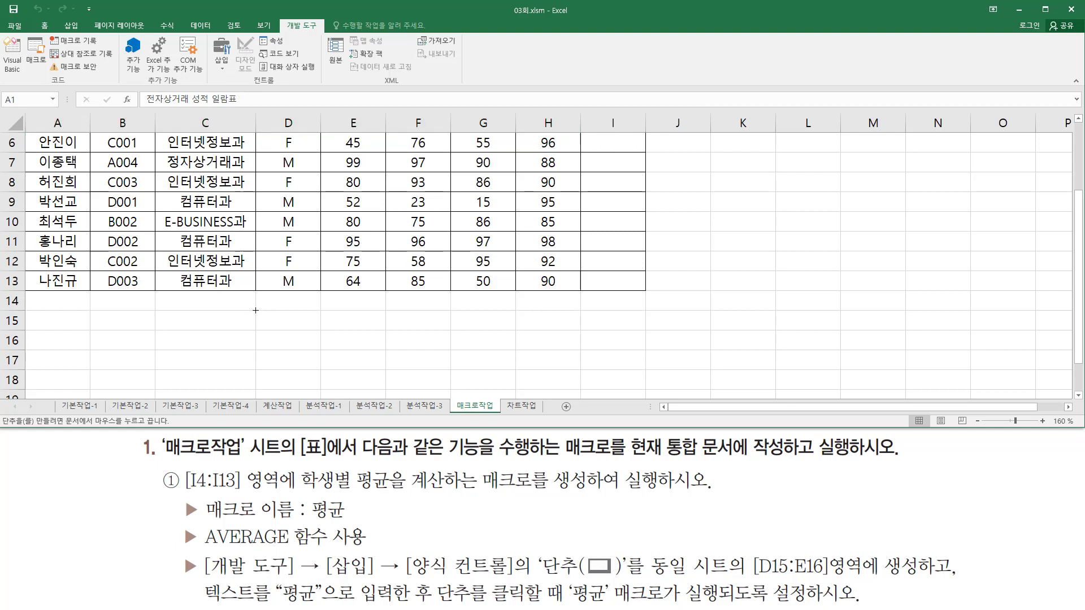
drag(255, 311, 360, 346)
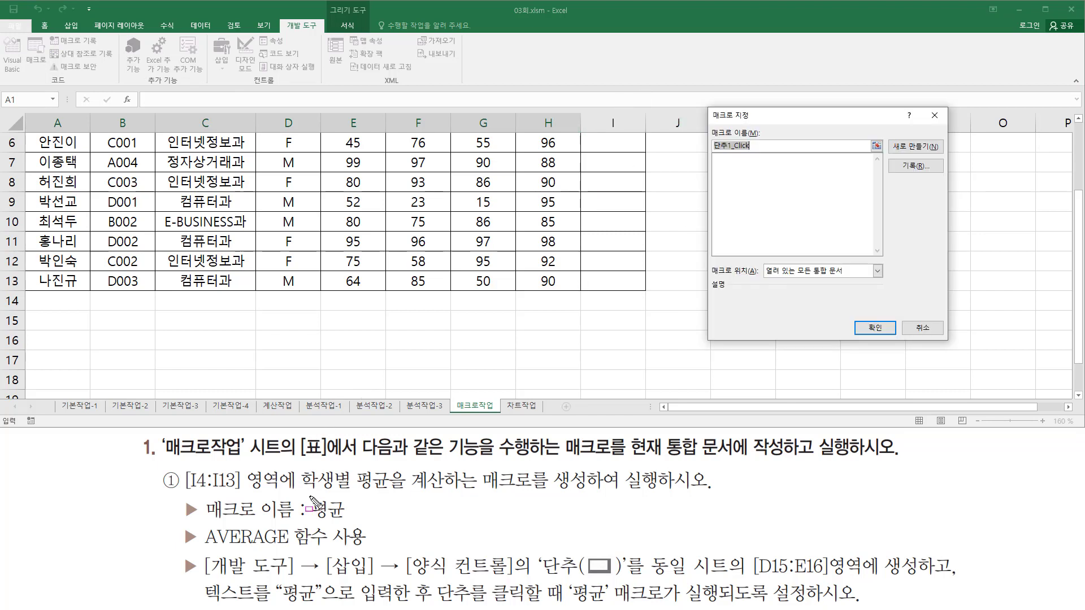
- Name the new button's macro 평균 and open its recording settings
drag(309, 496, 347, 523)
key(Escape)
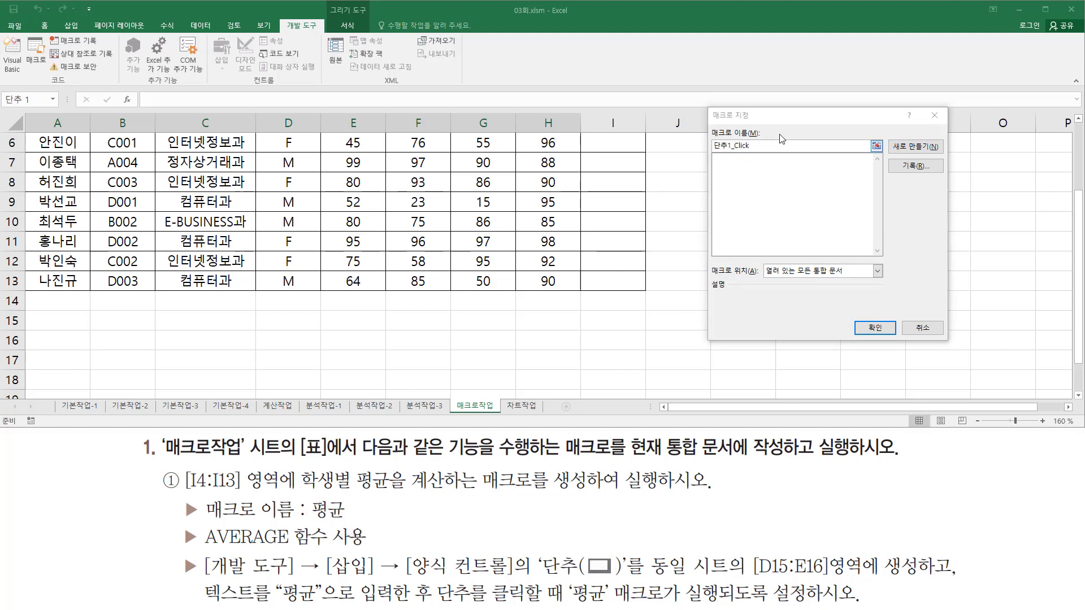
text(평균)
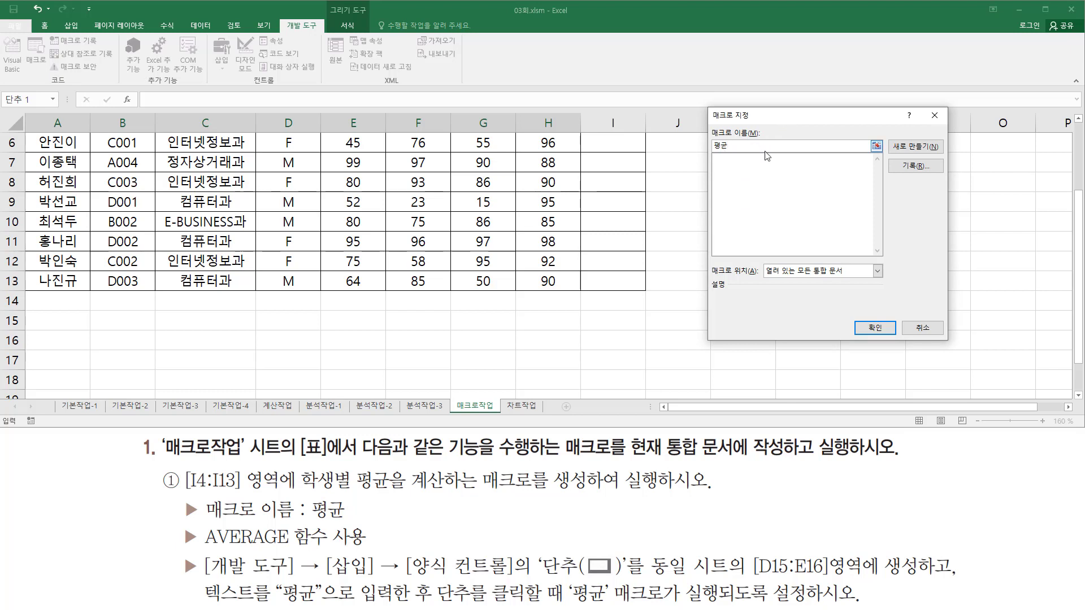
drag(891, 156, 940, 177)
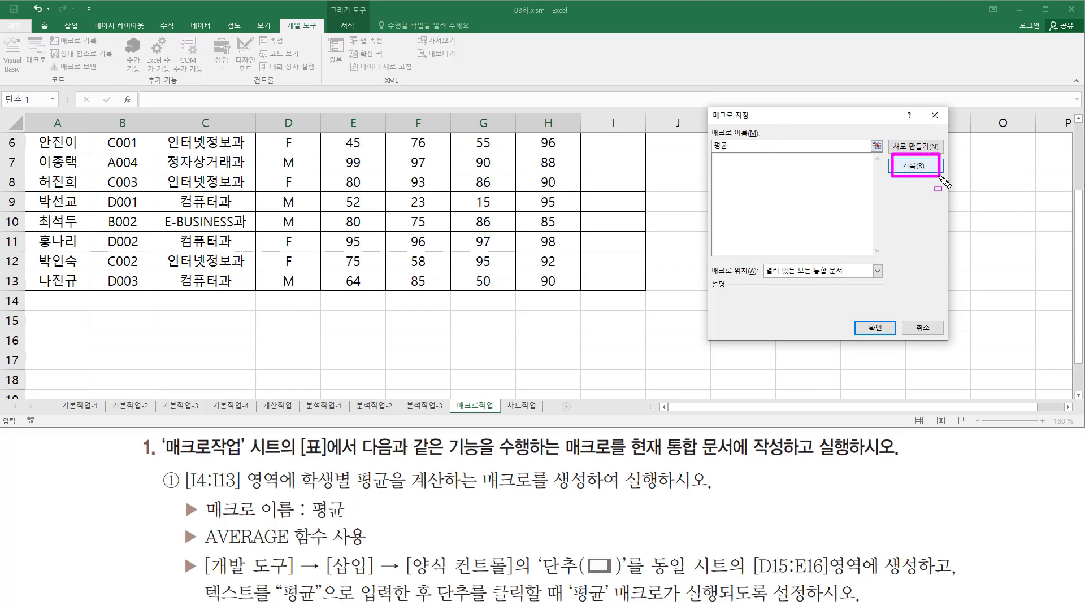
click(924, 169)
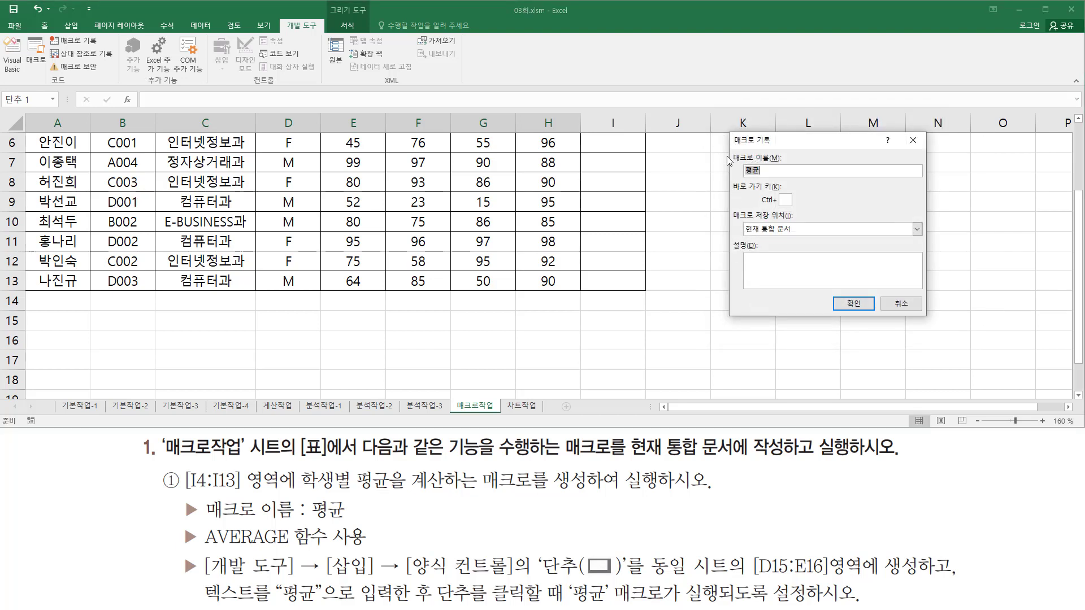
mouse_move(731, 150)
mouse_down()
mouse_move(803, 190)
mouse_move(797, 178)
mouse_up()
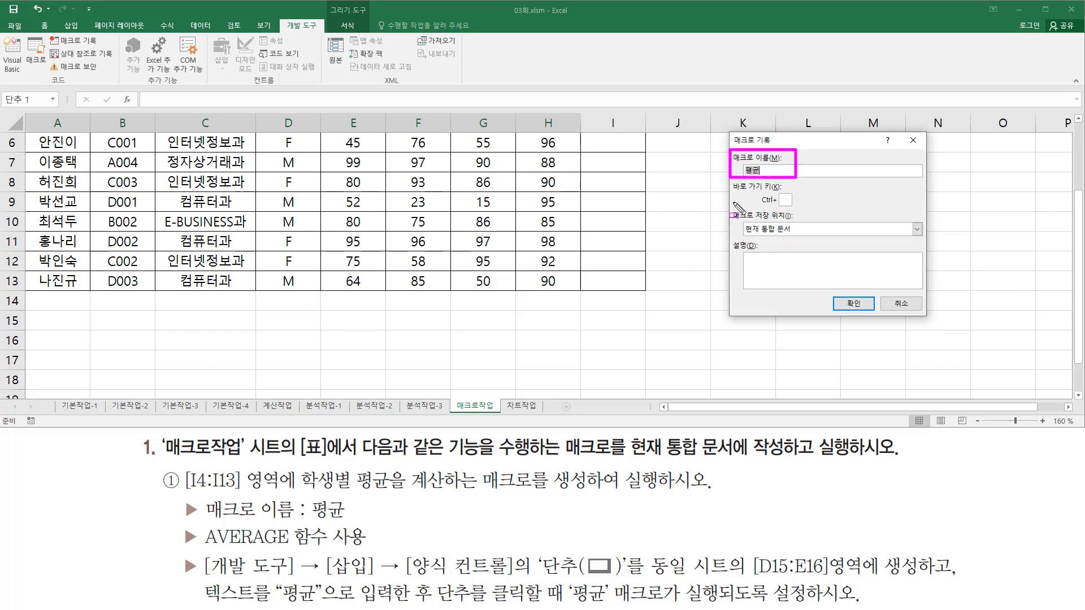
mouse_move(729, 207)
mouse_down()
mouse_move(772, 236)
mouse_move(806, 239)
mouse_up()
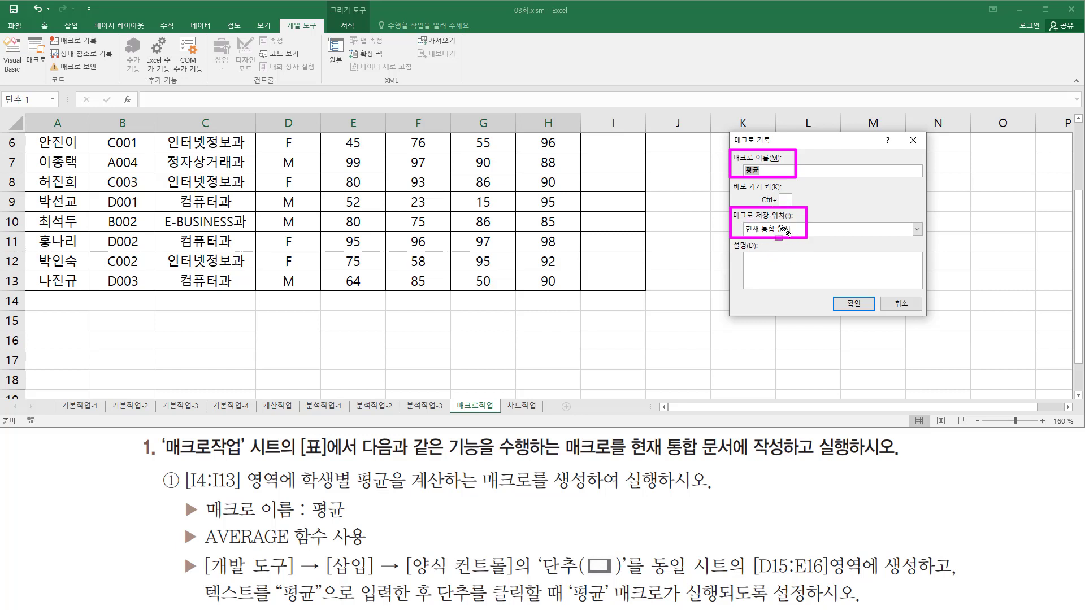
drag(831, 293, 878, 311)
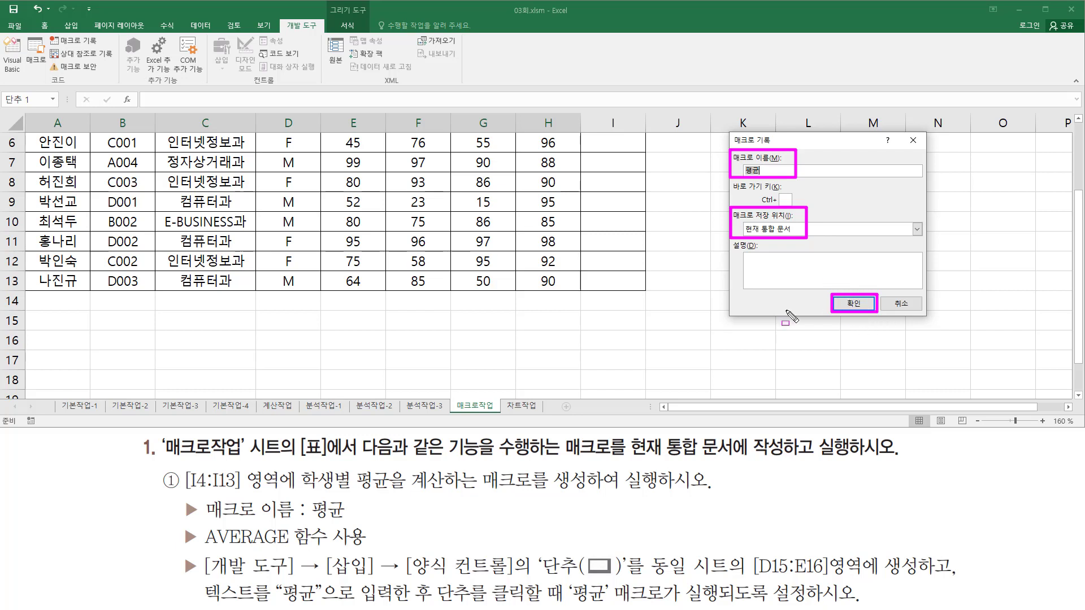
drag(45, 27, 100, 50)
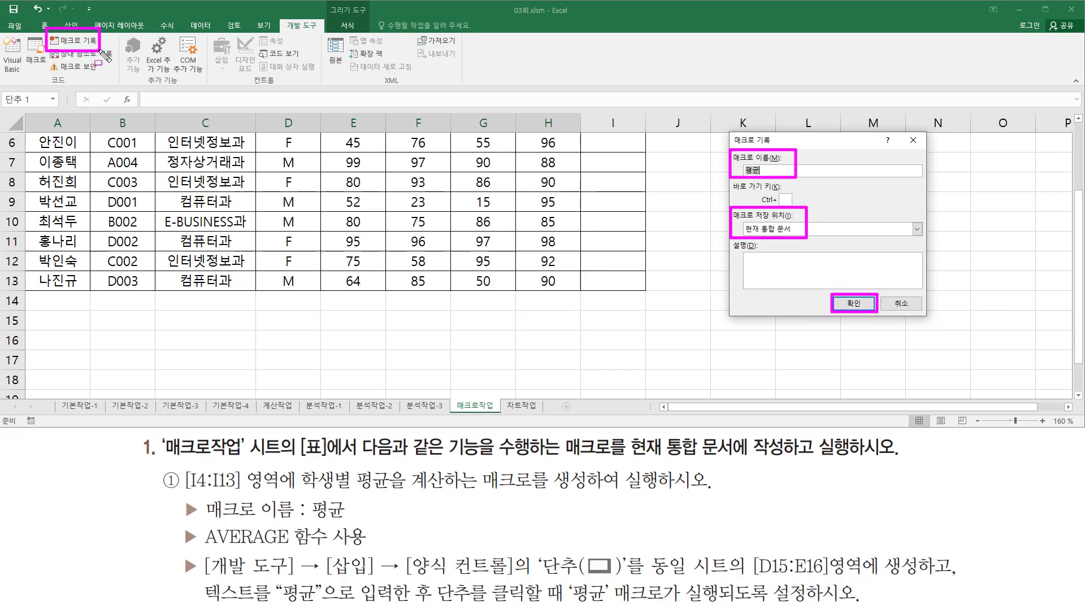
drag(17, 412, 49, 430)
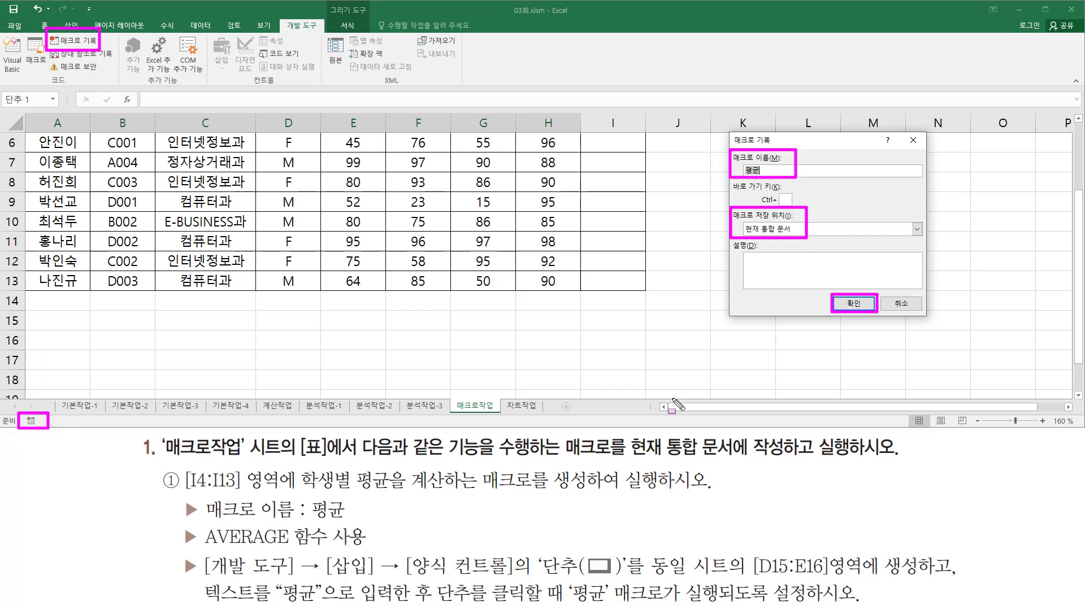
drag(845, 286, 861, 324)
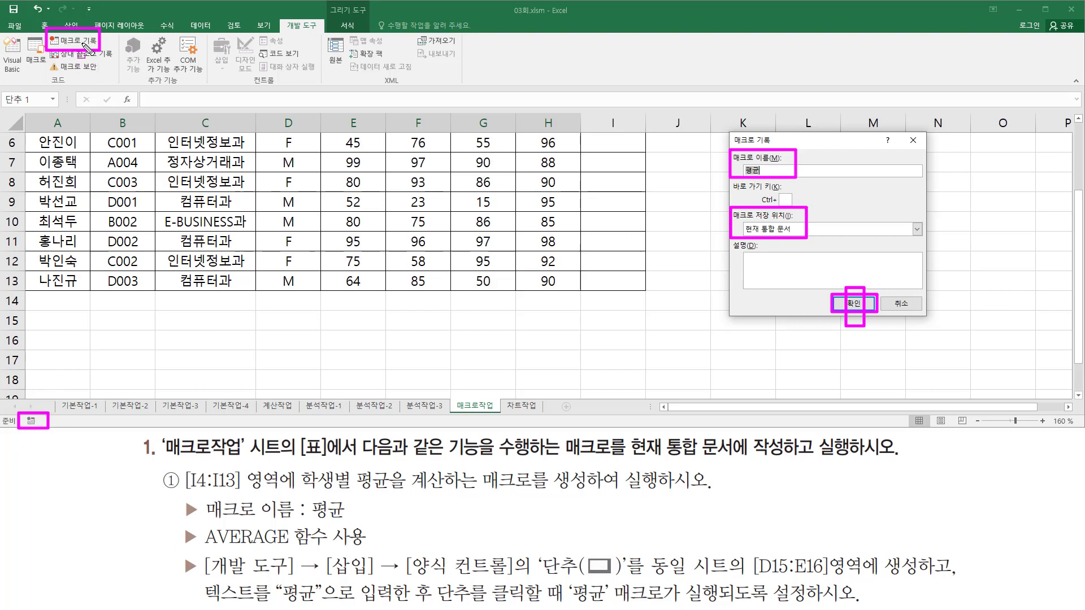
key(Escape)
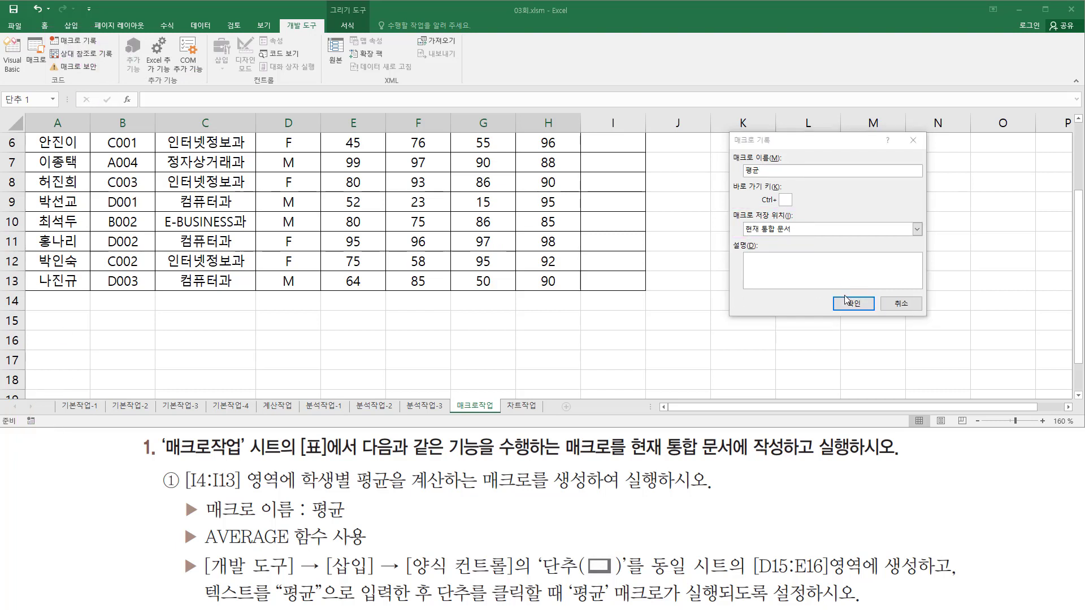
- Start recording the 평균 macro, stored in the current workbook
click(852, 304)
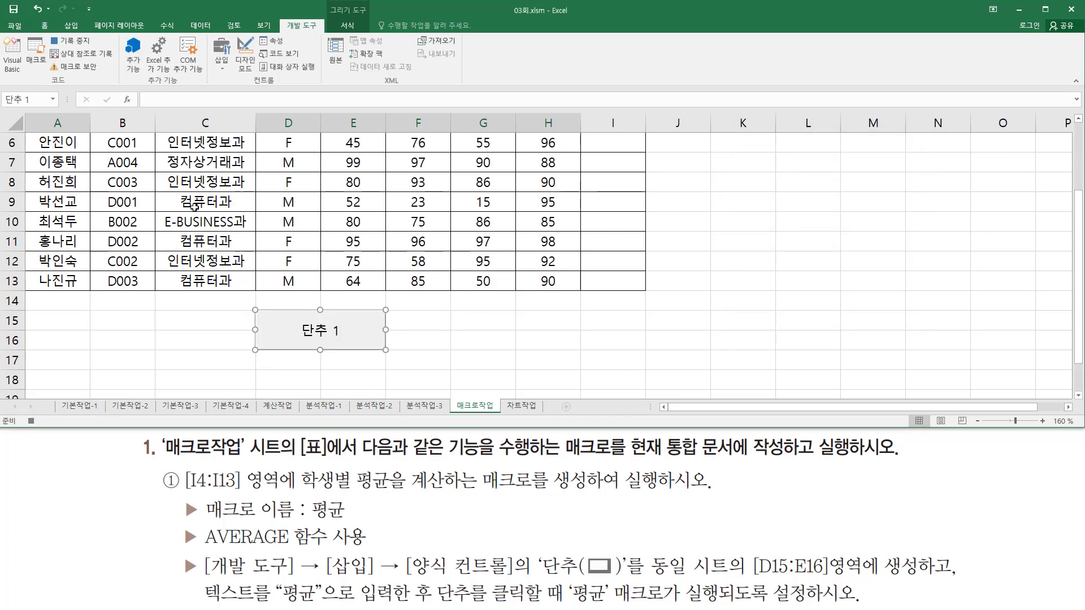
drag(45, 32, 95, 50)
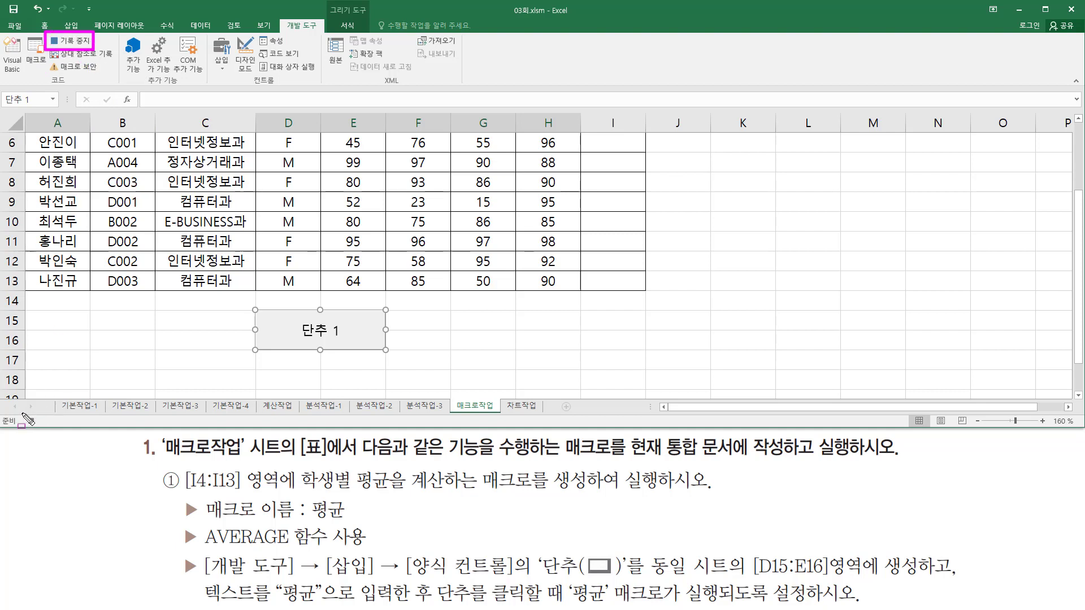
drag(22, 413, 44, 428)
key(Escape)
- Enter the formula =AVERAGE(E4:H4) in cell I4 to average the first student's scores
scroll(702, 234, up, 2)
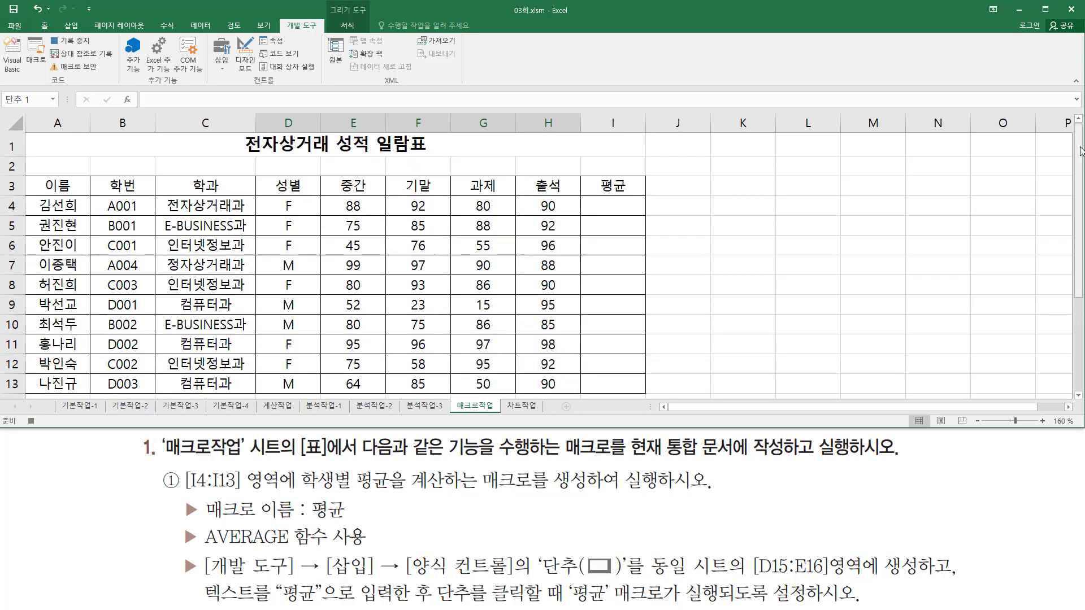
click(629, 205)
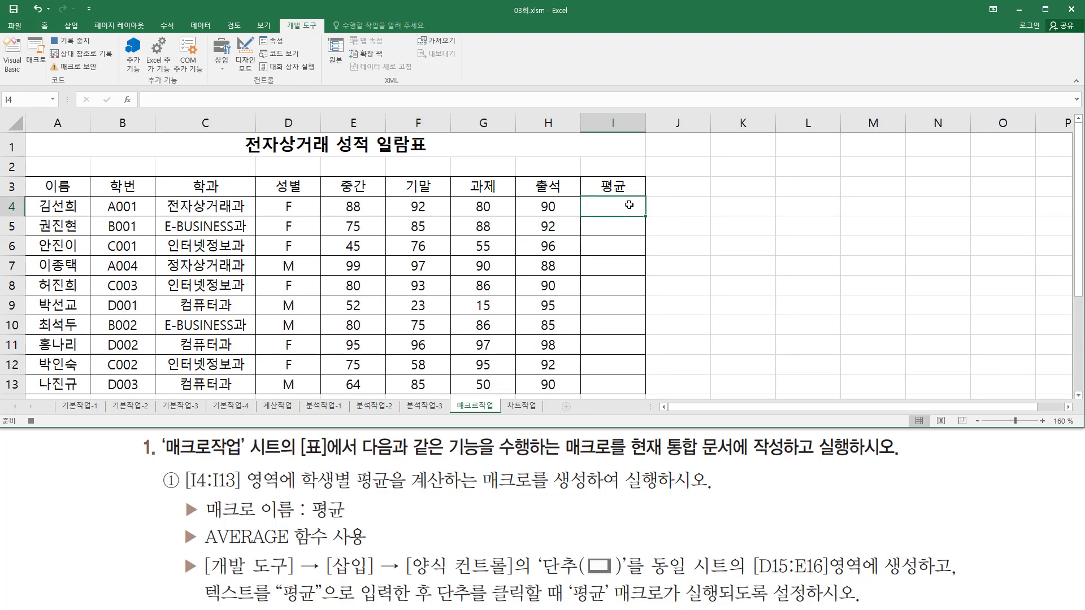
text(=)
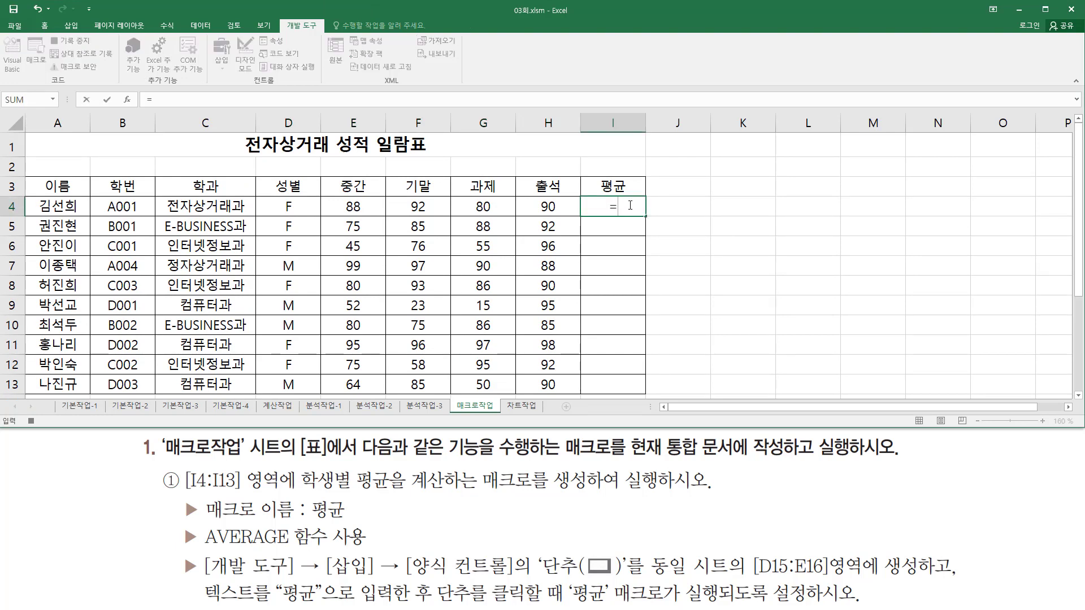
text(aver)
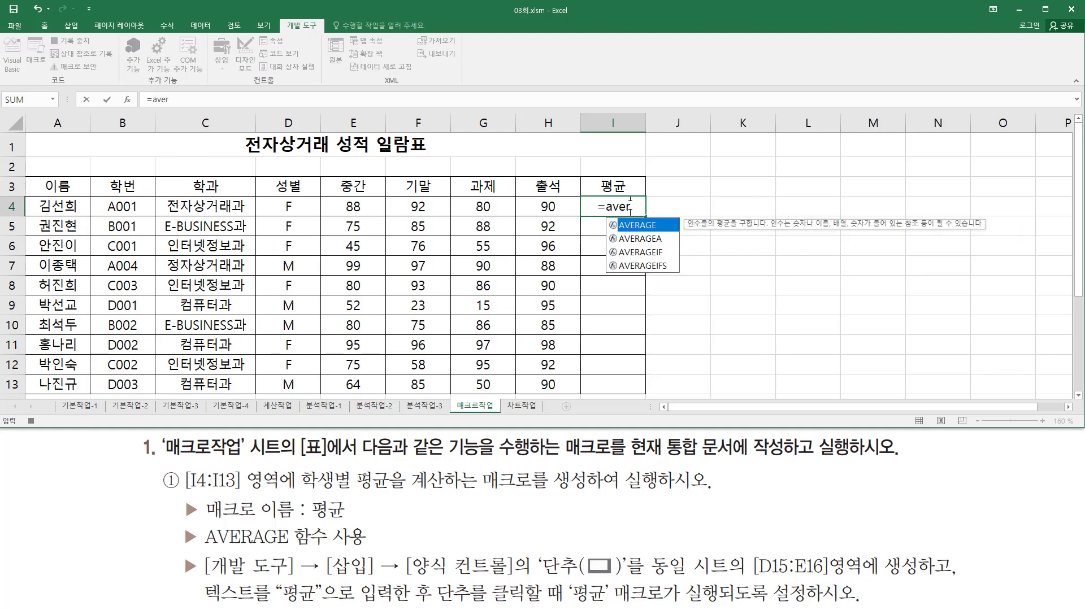
text(ag)
key(Tab)
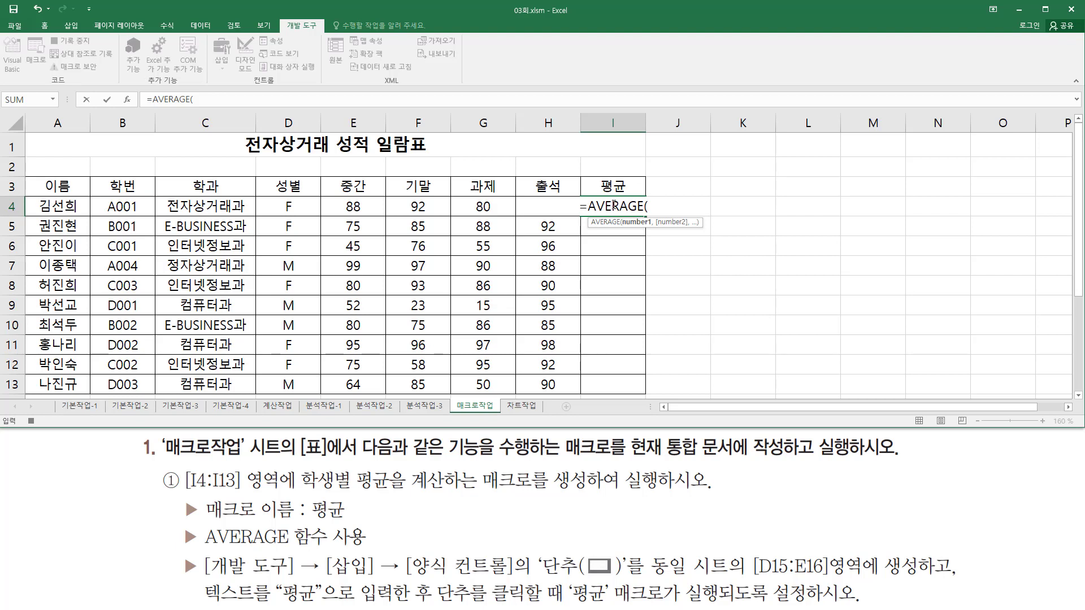
click(365, 205)
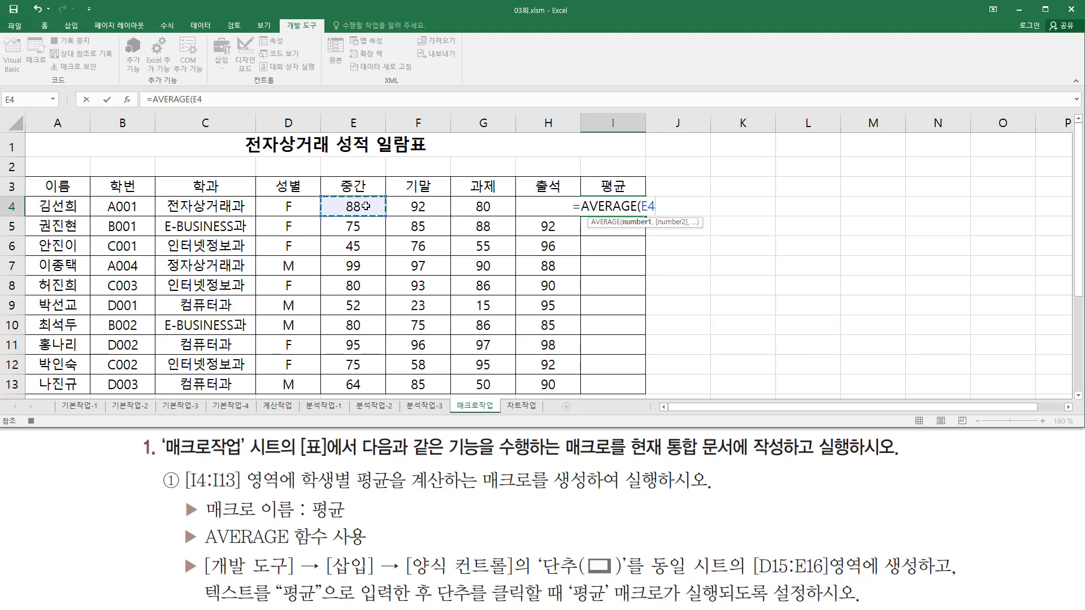
drag(366, 206, 523, 208)
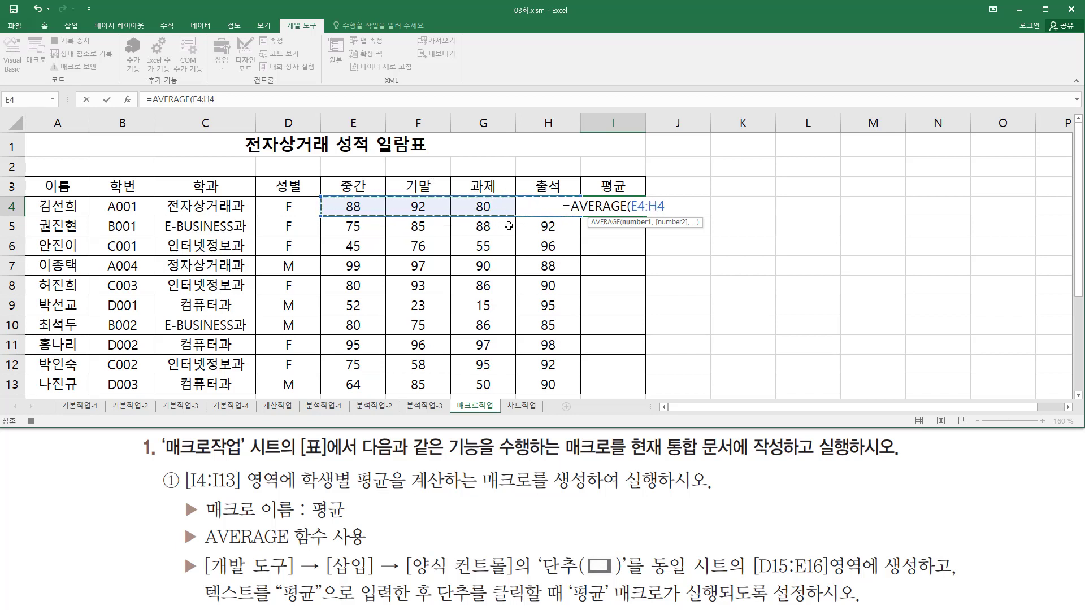
text())
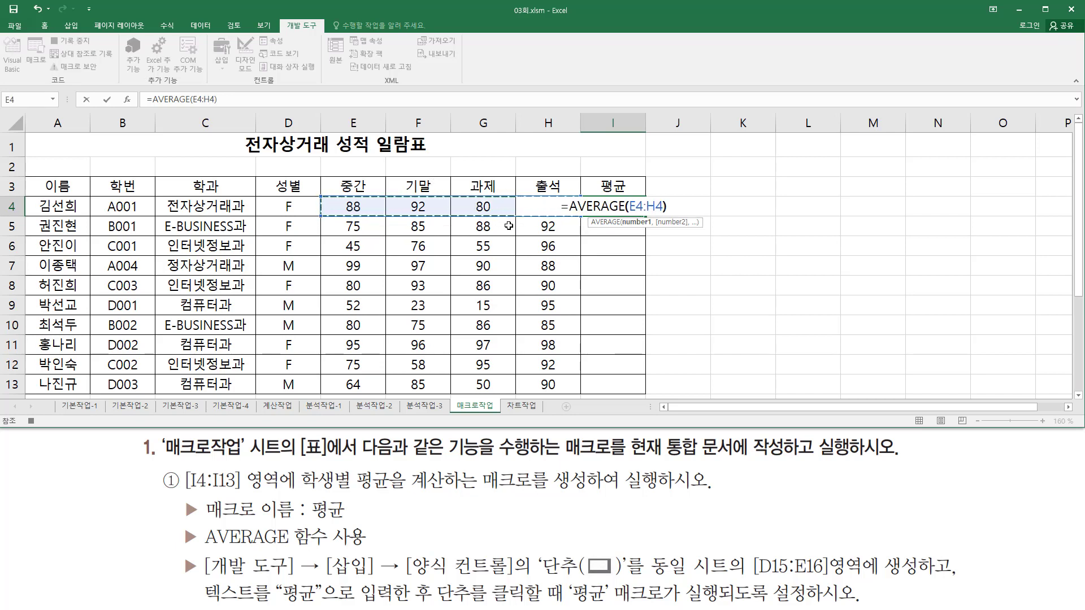
key(ctrl+Return)
key(Return)
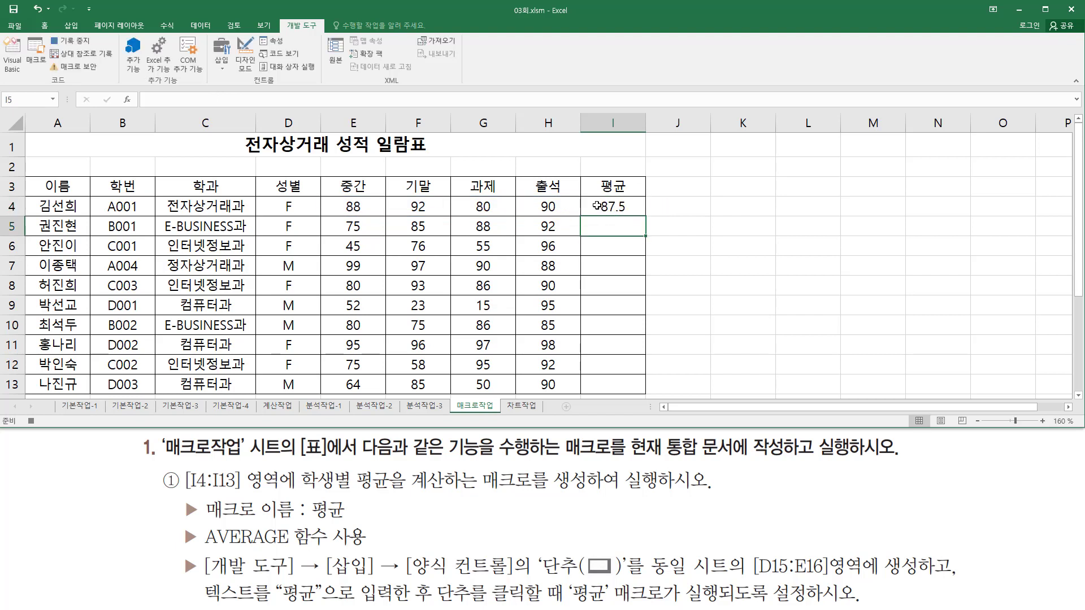
- Fill the I4 average formula down through I13 and deselect the range
click(640, 206)
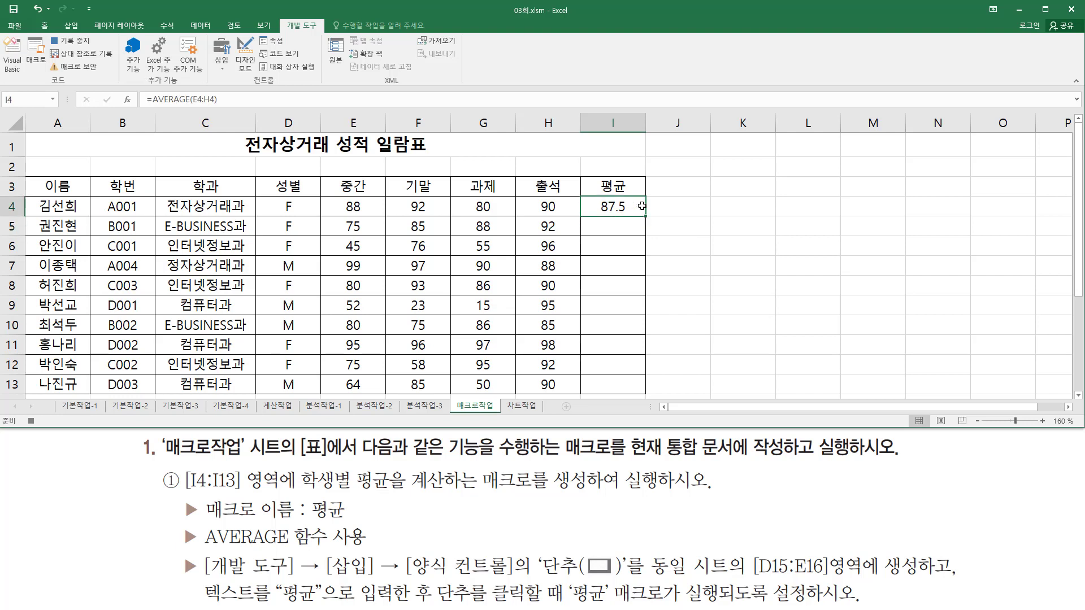
drag(646, 217, 656, 392)
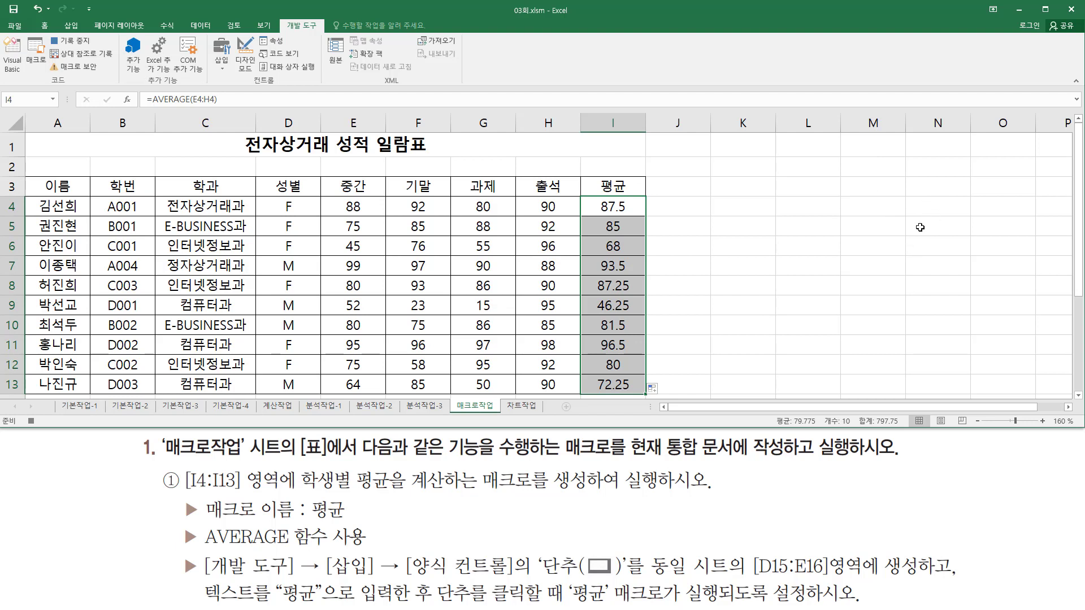
click(919, 226)
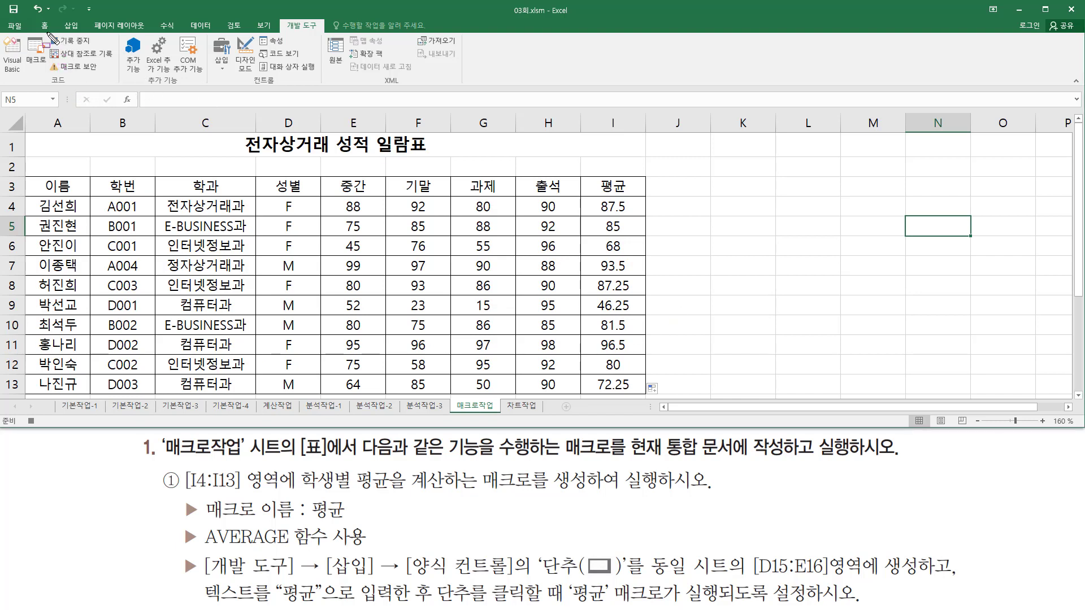
- Stop recording the 평균 macro
drag(48, 33, 101, 50)
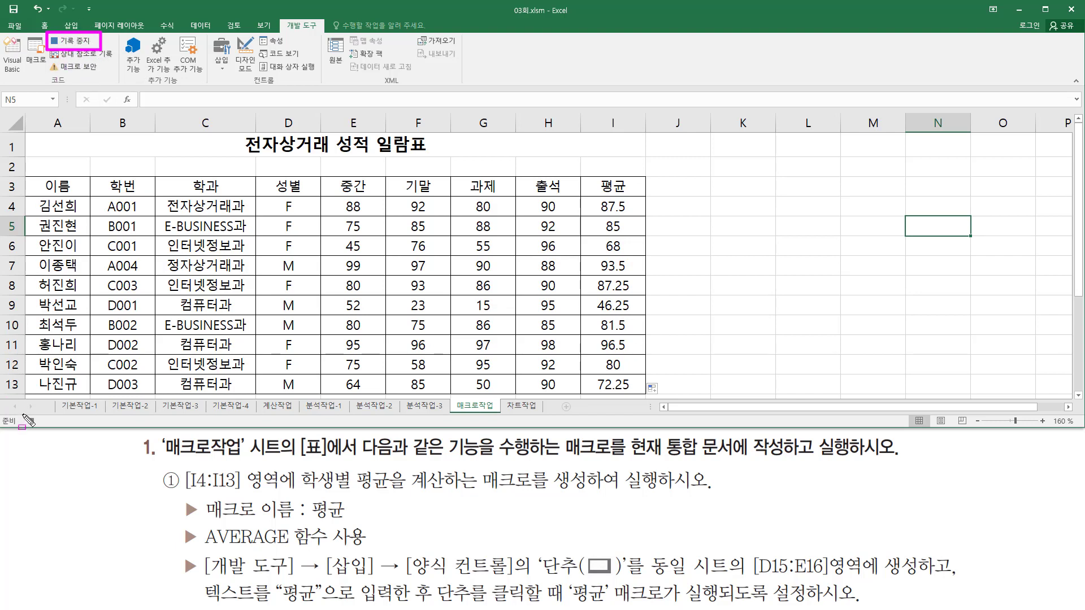
drag(23, 414, 48, 429)
key(Escape)
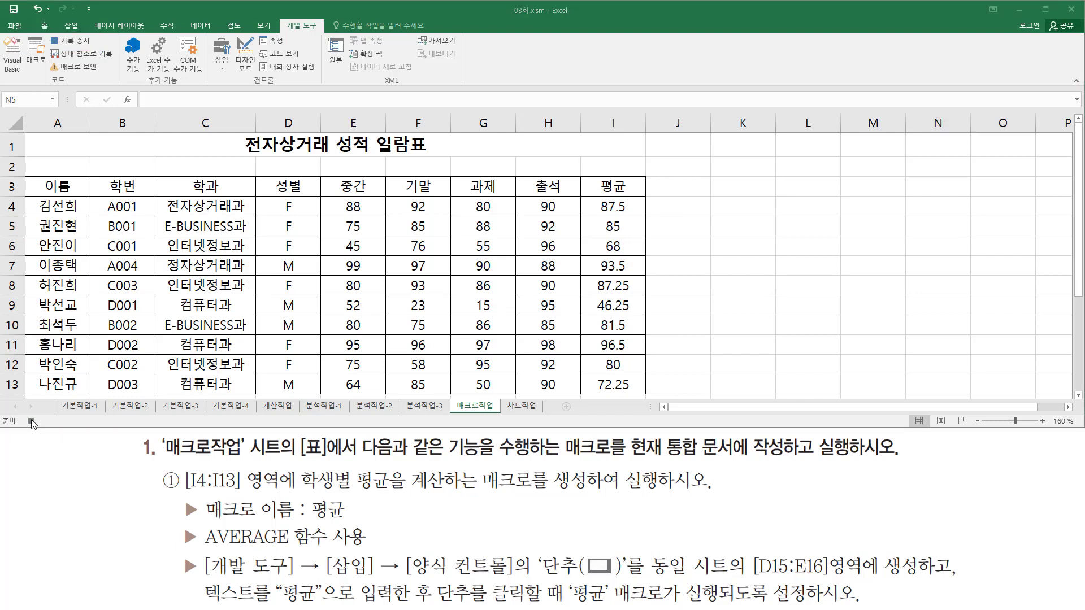
click(31, 421)
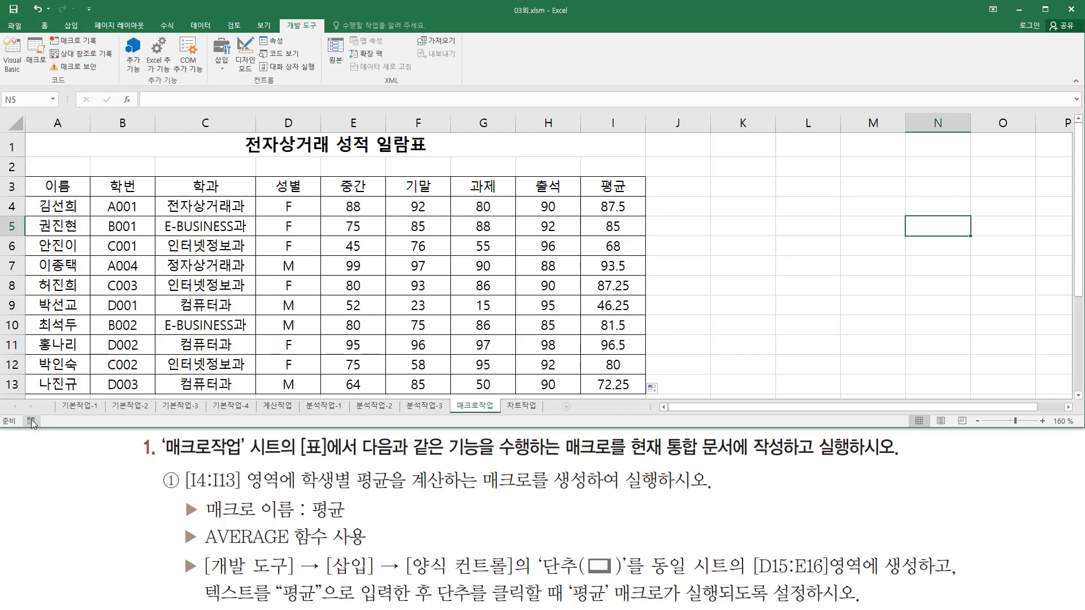
click(865, 238)
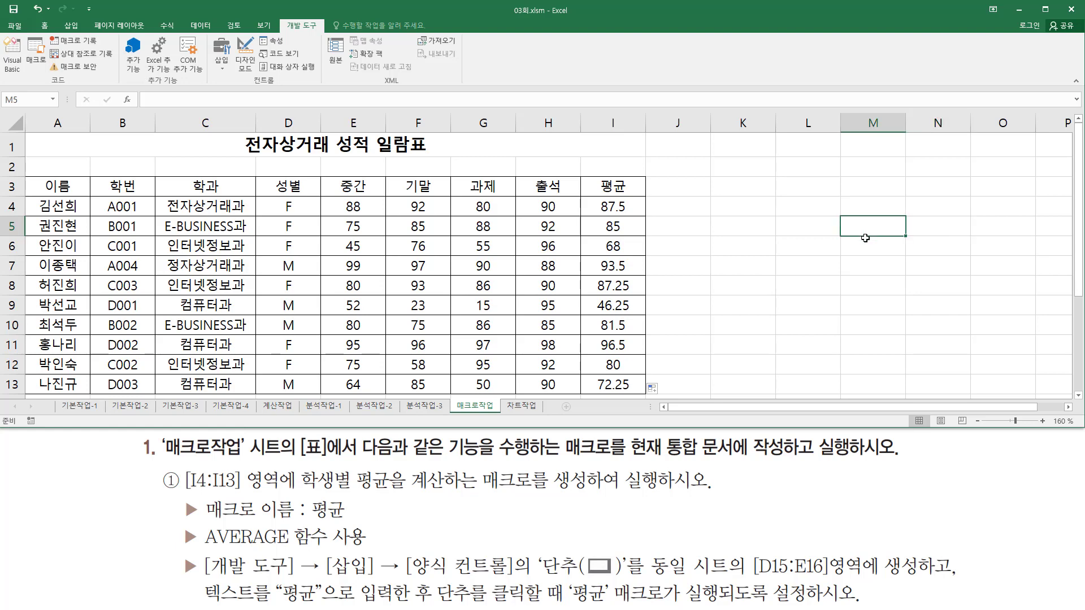
- Change the label of the button over D15:E16 to 평균 and leave text editing
scroll(835, 265, down, 3)
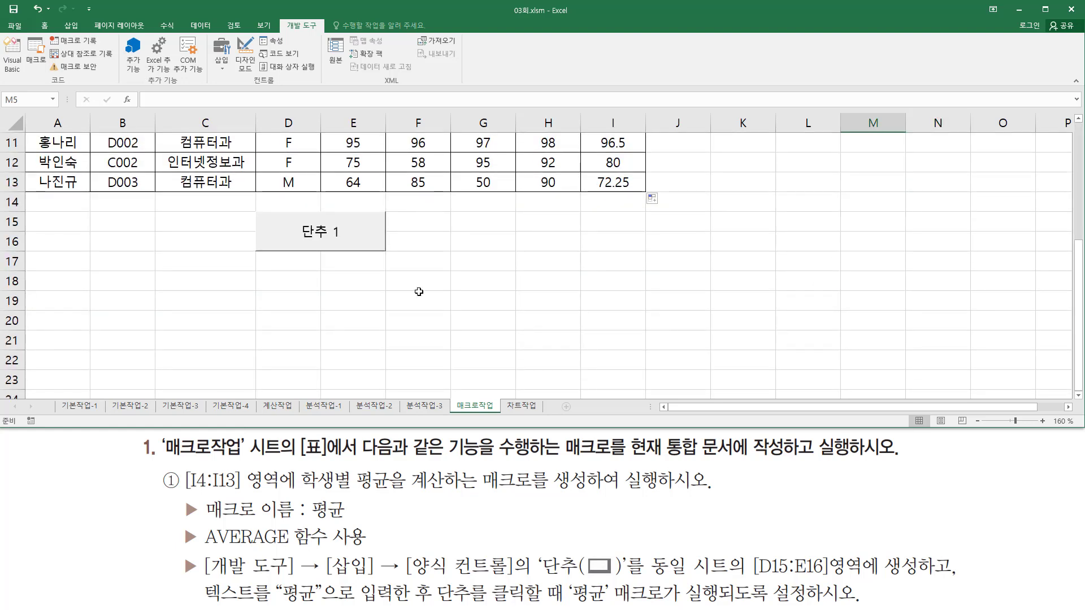
drag(252, 205, 393, 258)
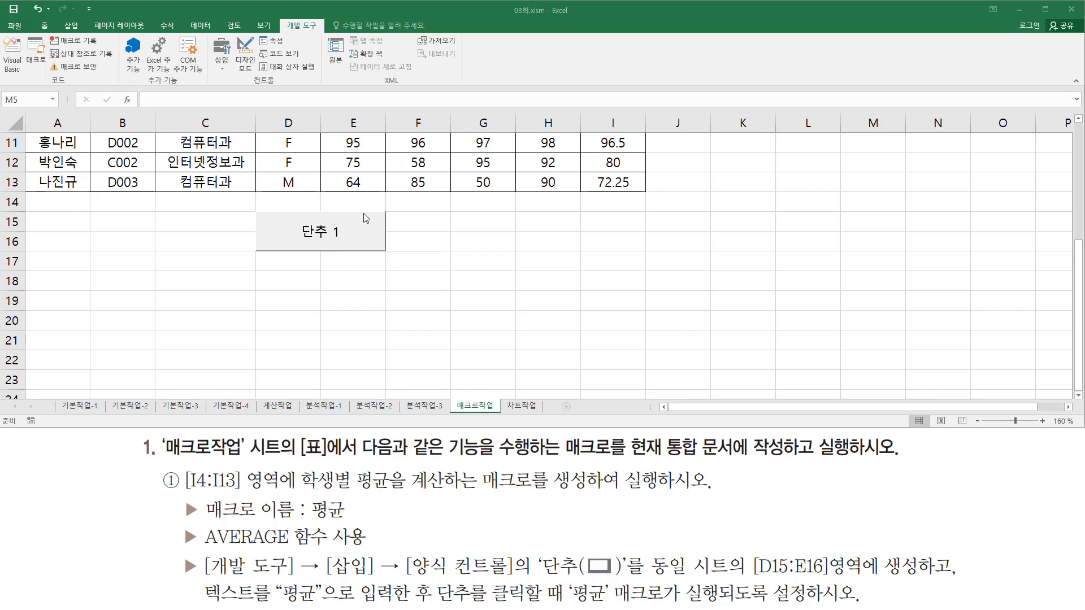
right_click(364, 218)
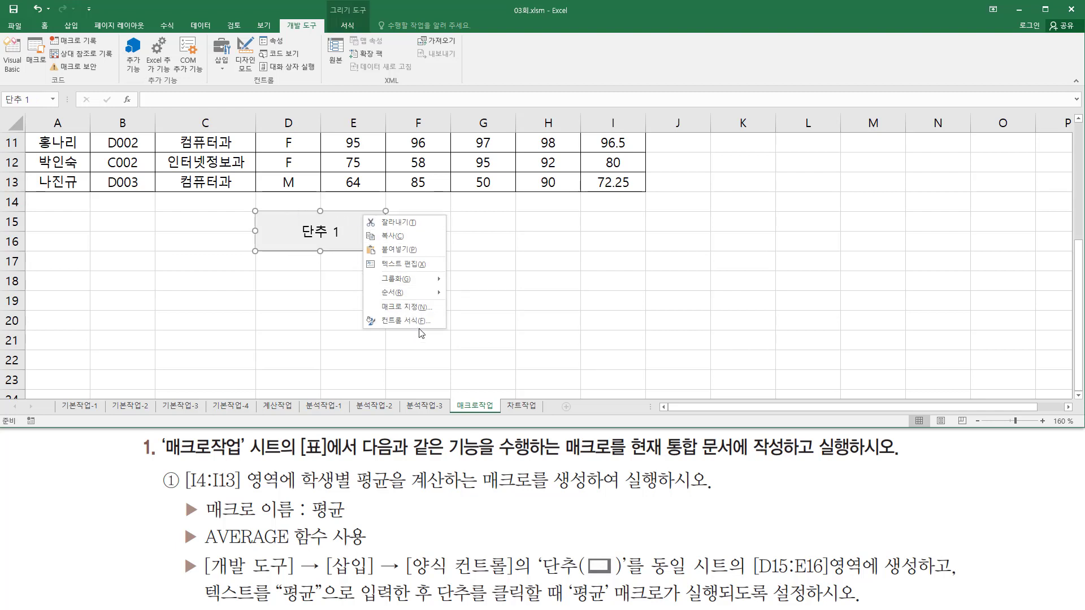
click(414, 268)
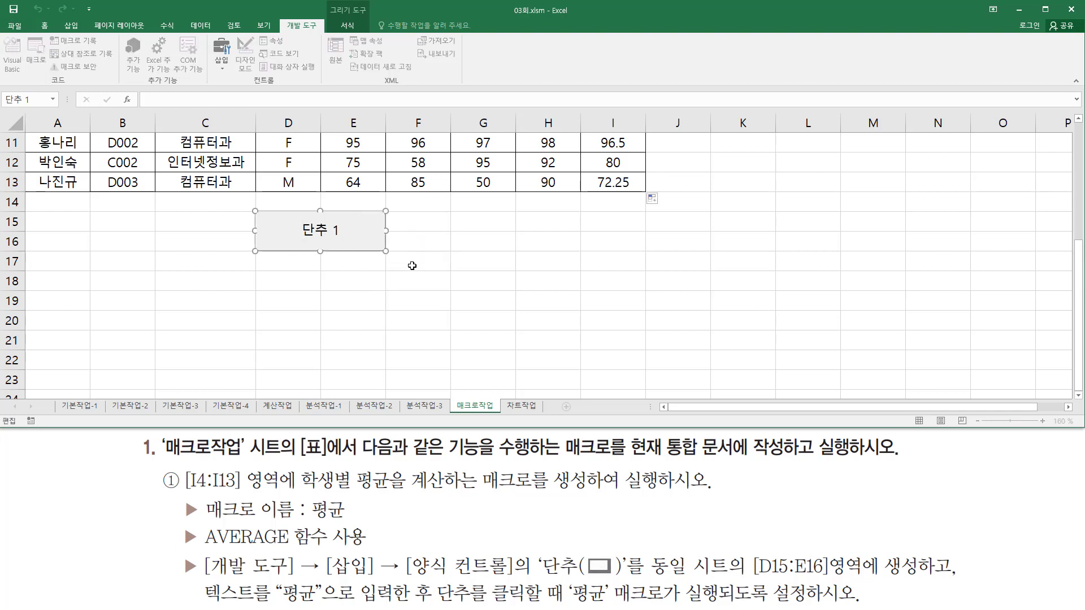
key(Delete)
key(Delete)
key(Delete)
text(vud)
key(BackSpace)
key(BackSpace)
text(평균)
key(Return)
key(BackSpace)
click(503, 288)
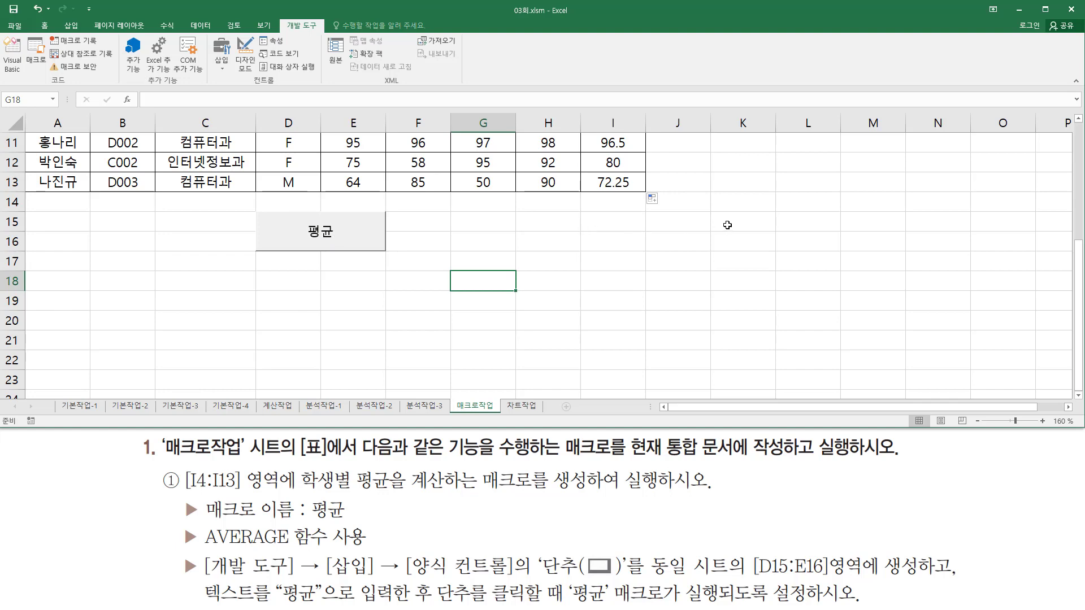
- Clear the averages in I4:I13 in preparation for testing the macro
click(727, 225)
scroll(727, 225, up, 4)
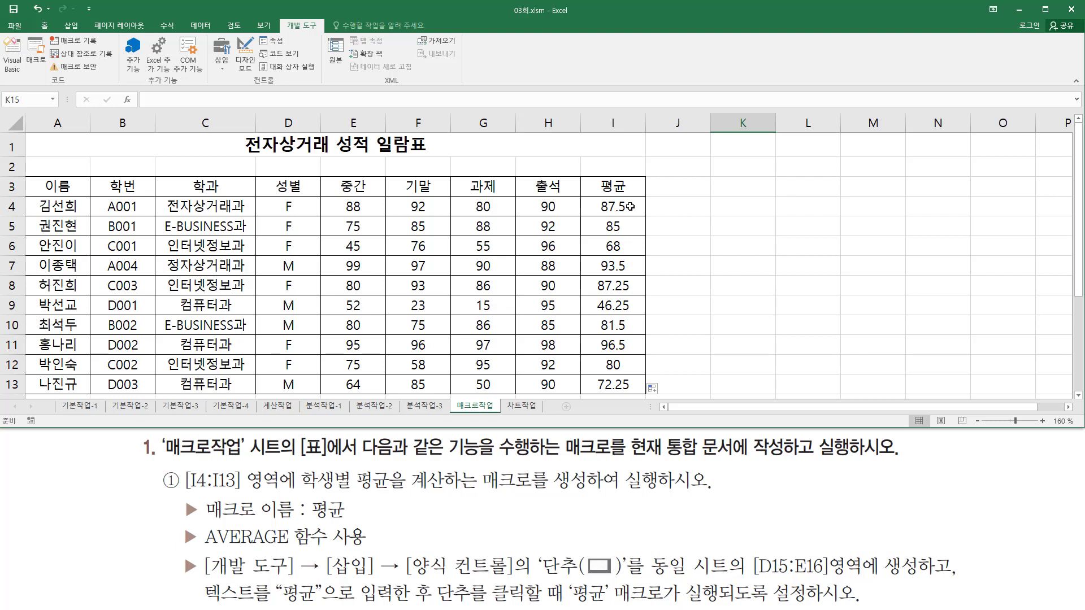
drag(630, 207, 623, 385)
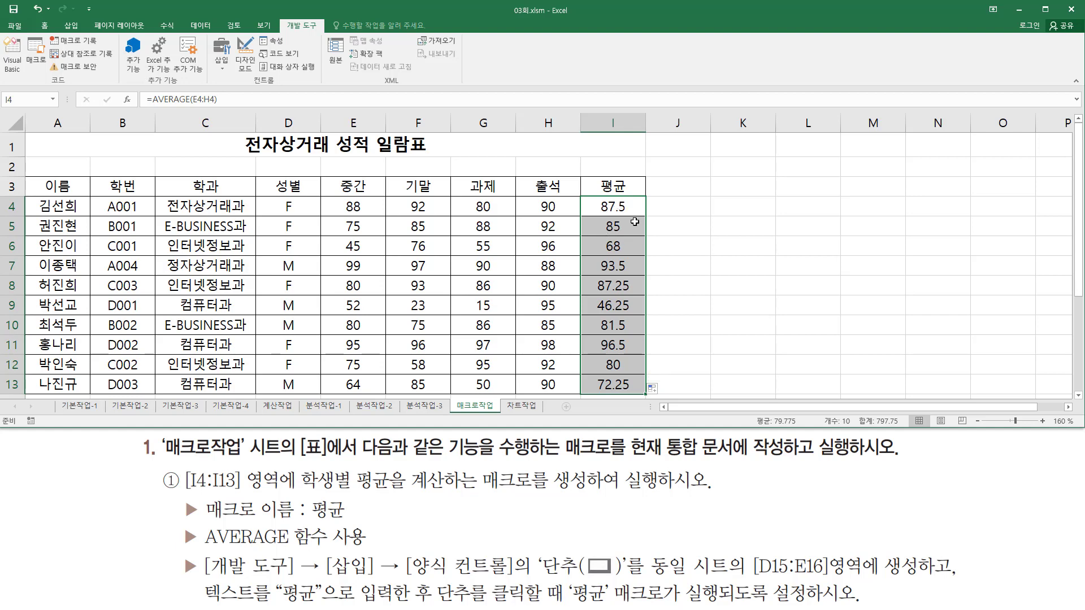
key(Delete)
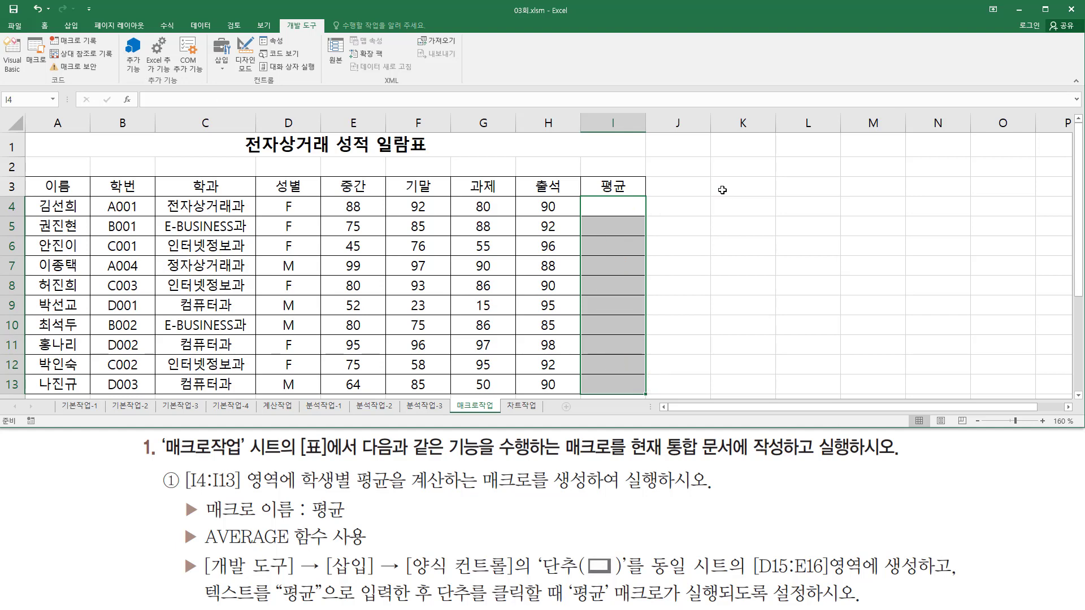
click(722, 190)
click(777, 265)
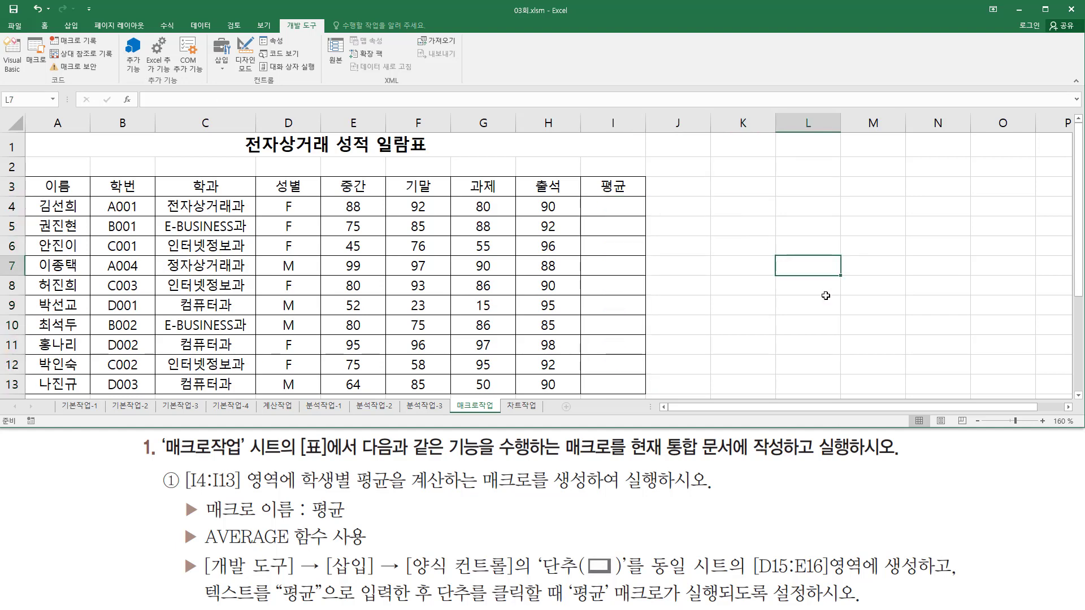
- Run the 평균 macro from its worksheet button with an empty cell outside the table selected
scroll(830, 308, down, 3)
click(599, 302)
click(350, 303)
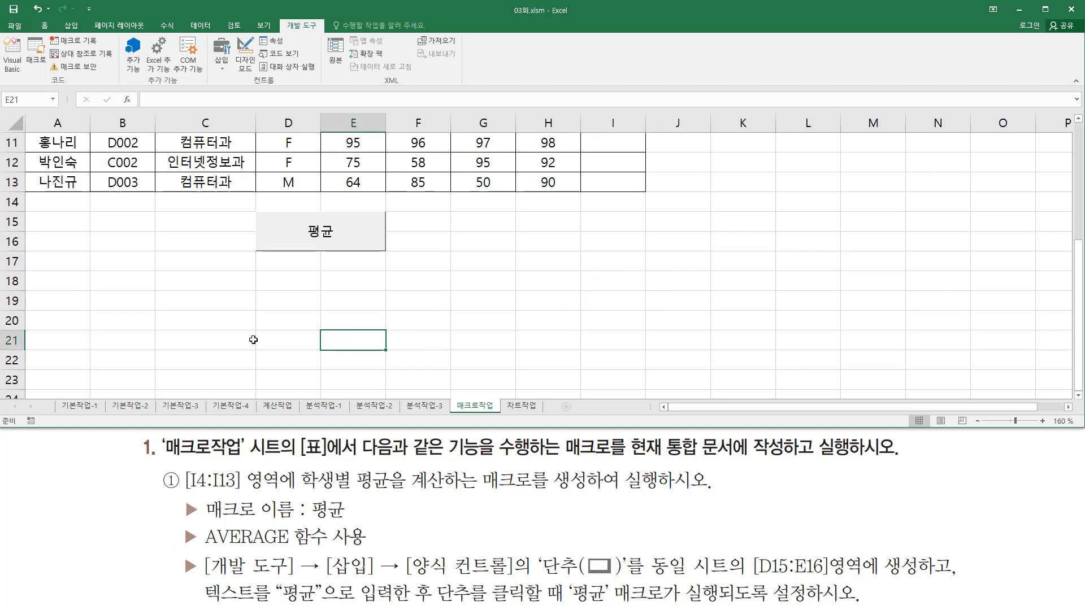
click(191, 309)
click(160, 266)
click(339, 296)
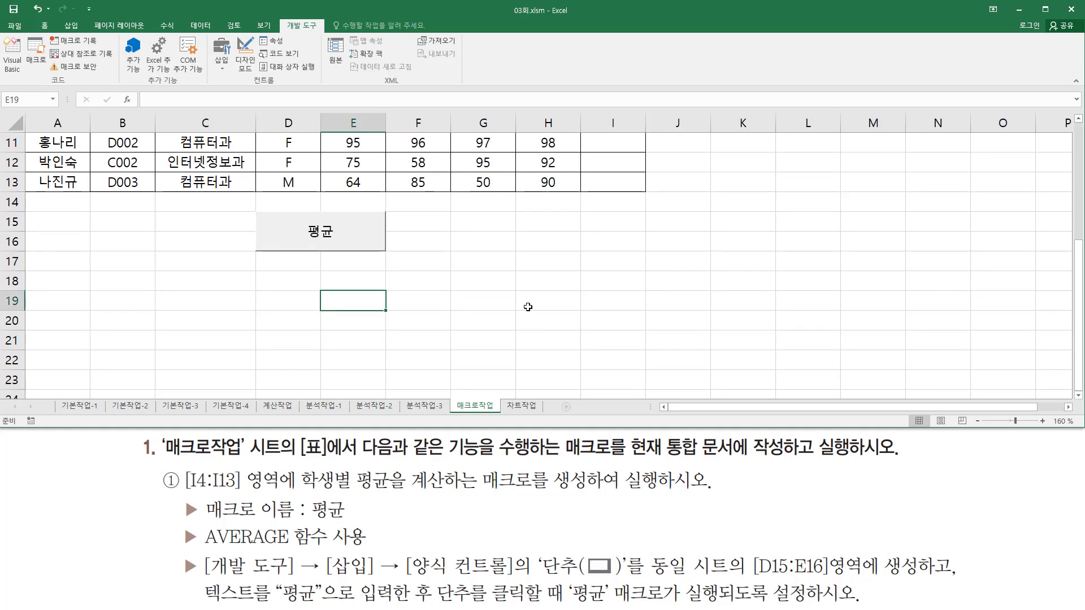
click(605, 302)
click(720, 286)
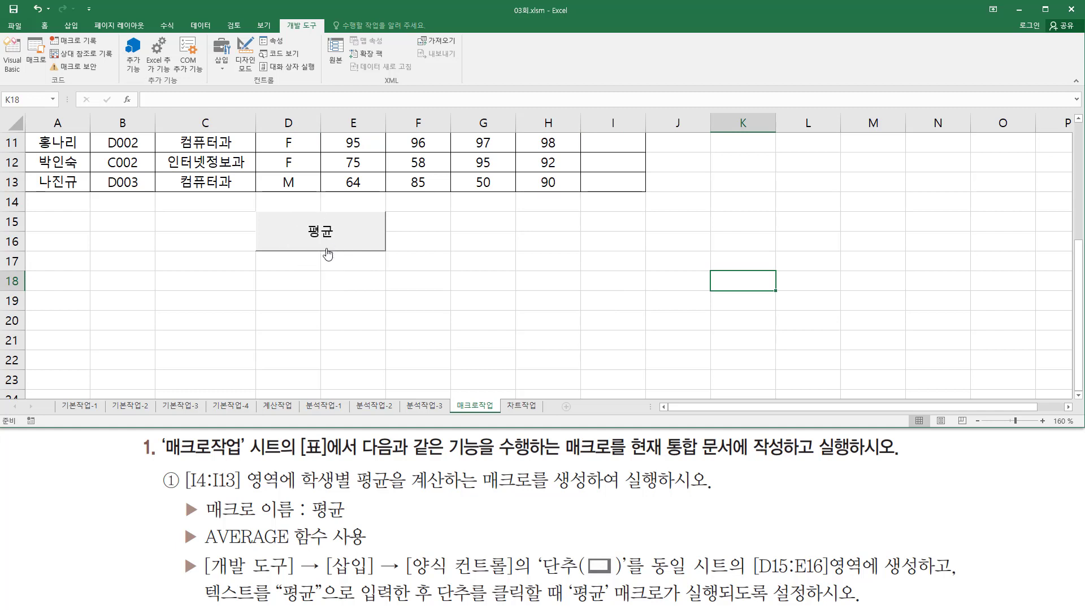
click(572, 283)
click(419, 337)
click(275, 346)
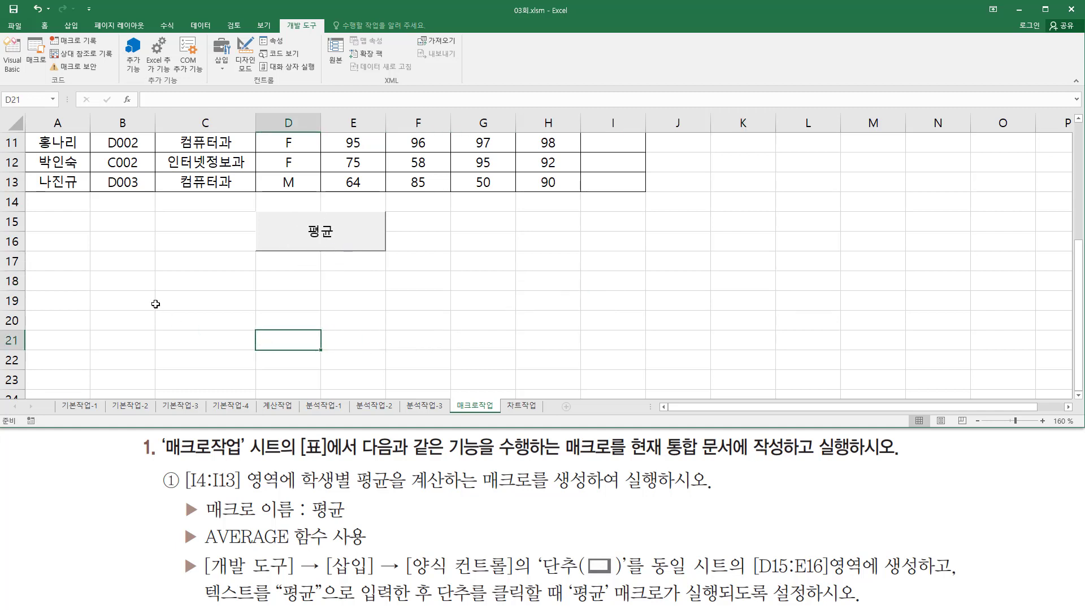
click(157, 305)
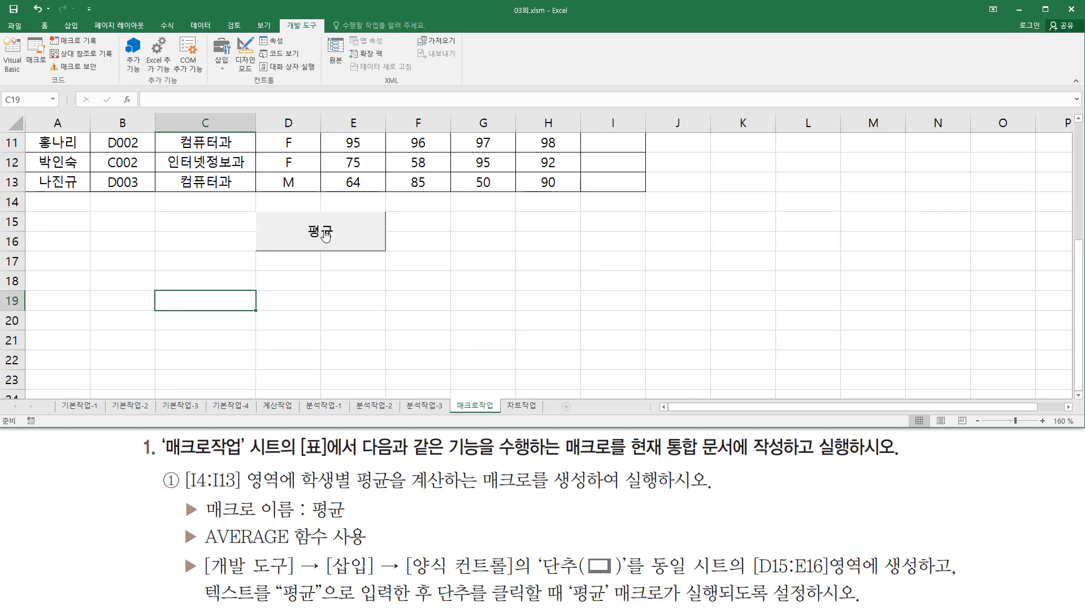
click(334, 240)
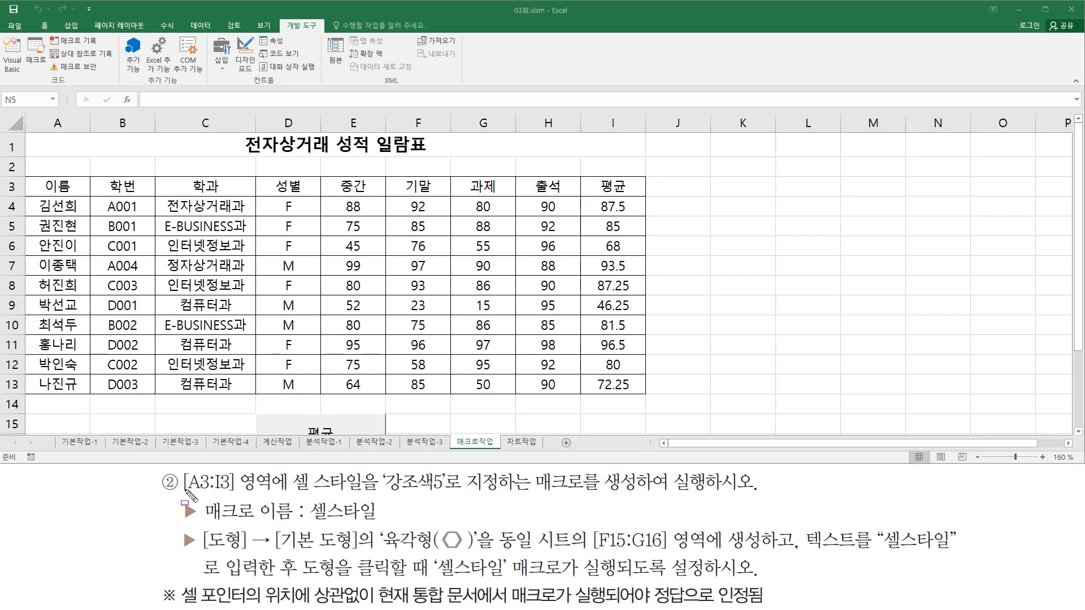
mouse_move(181, 494)
mouse_down()
mouse_move(238, 493)
mouse_move(238, 469)
mouse_move(278, 470)
mouse_up()
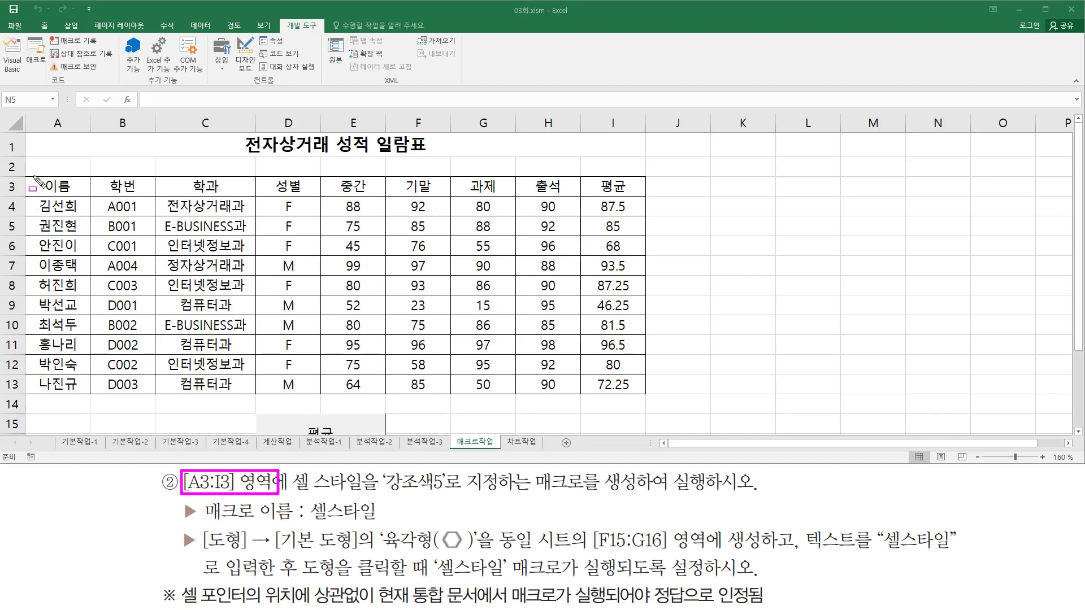
mouse_move(34, 178)
mouse_down()
mouse_move(73, 198)
mouse_move(641, 199)
mouse_up()
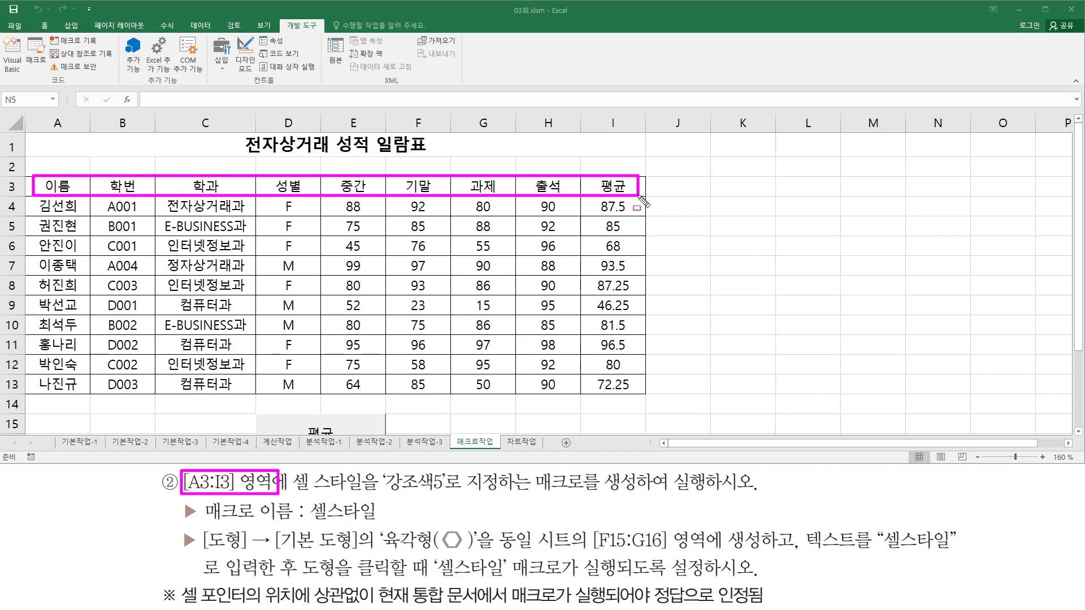
drag(638, 196, 639, 196)
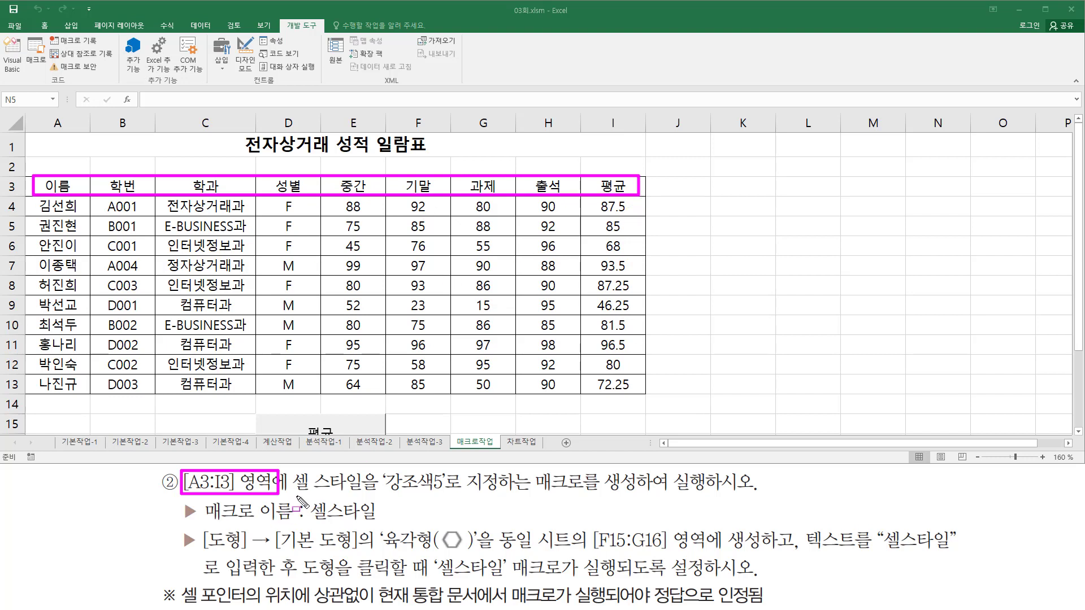
drag(296, 496, 443, 495)
drag(534, 492, 709, 494)
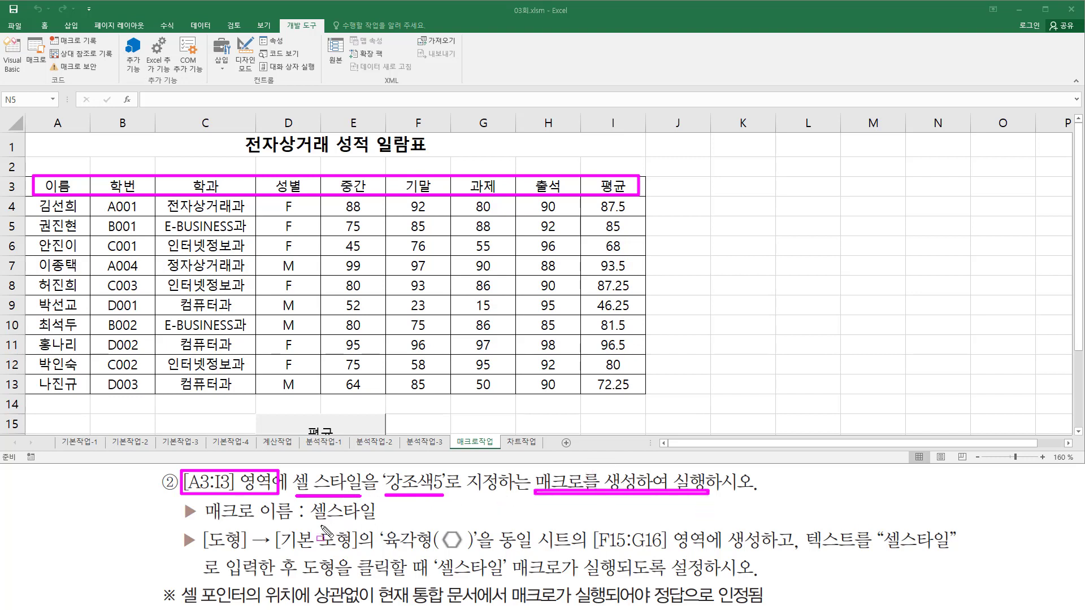
drag(314, 519, 382, 521)
mouse_move(201, 528)
mouse_down()
mouse_move(317, 553)
mouse_move(467, 554)
mouse_up()
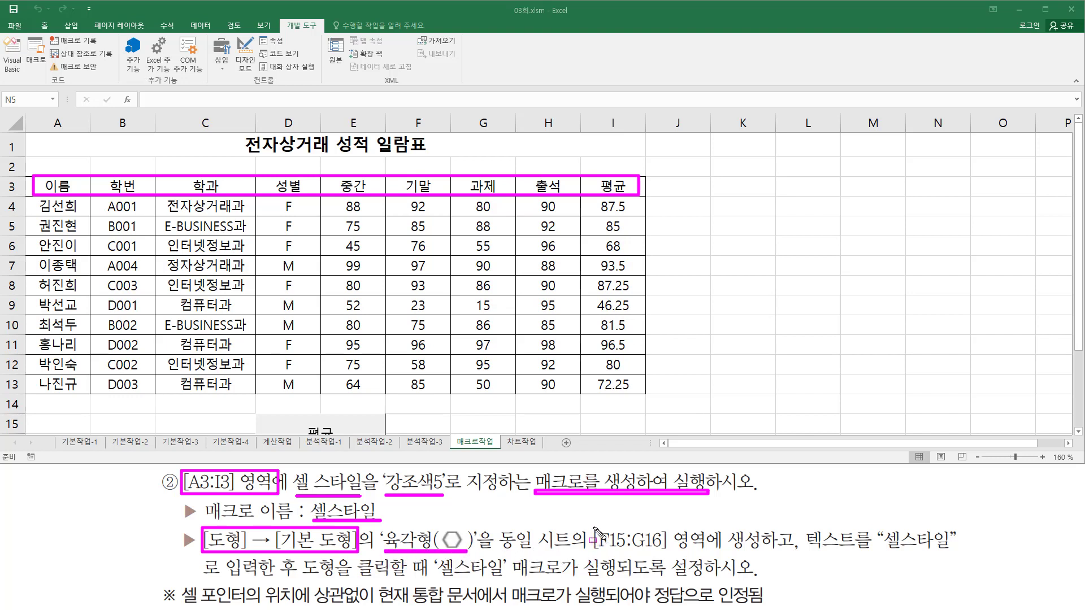
mouse_move(595, 527)
mouse_down()
mouse_move(669, 553)
mouse_move(951, 550)
mouse_up()
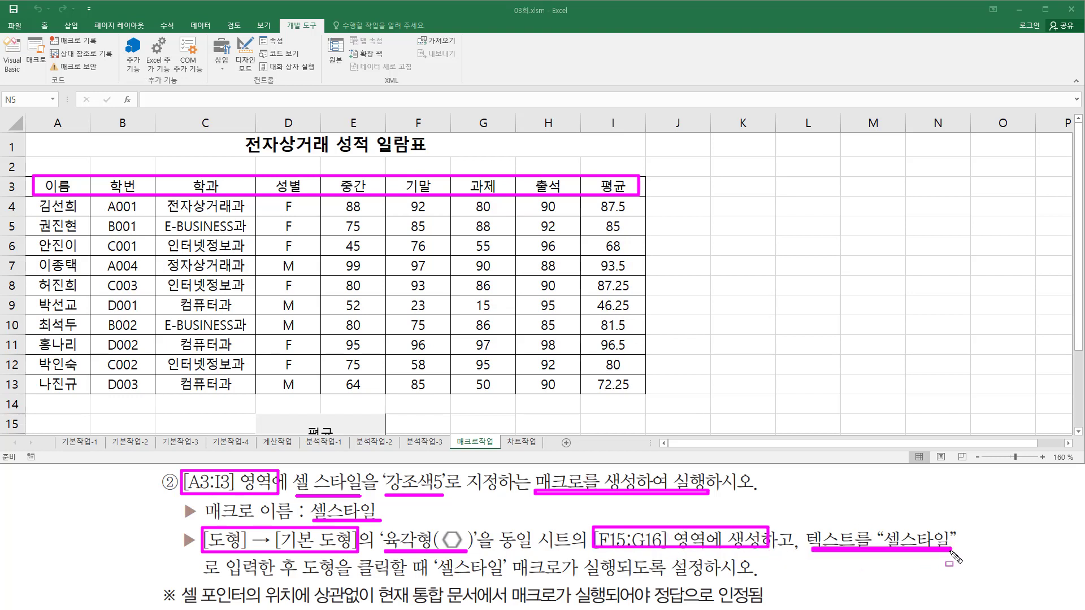
mouse_move(298, 581)
mouse_down()
mouse_move(399, 583)
mouse_move(440, 566)
mouse_move(723, 581)
mouse_up()
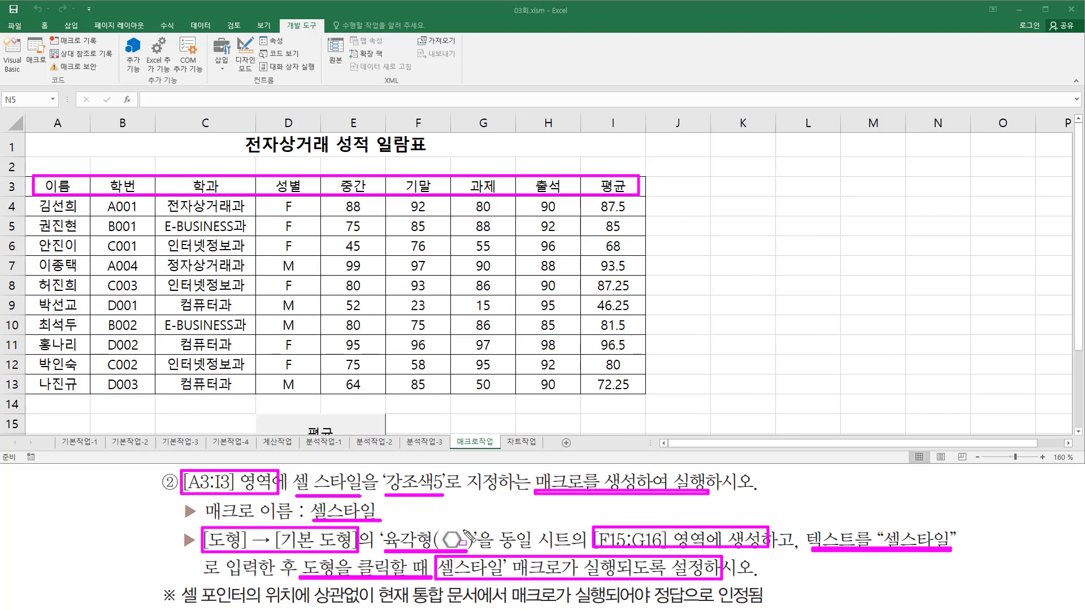
key(Escape)
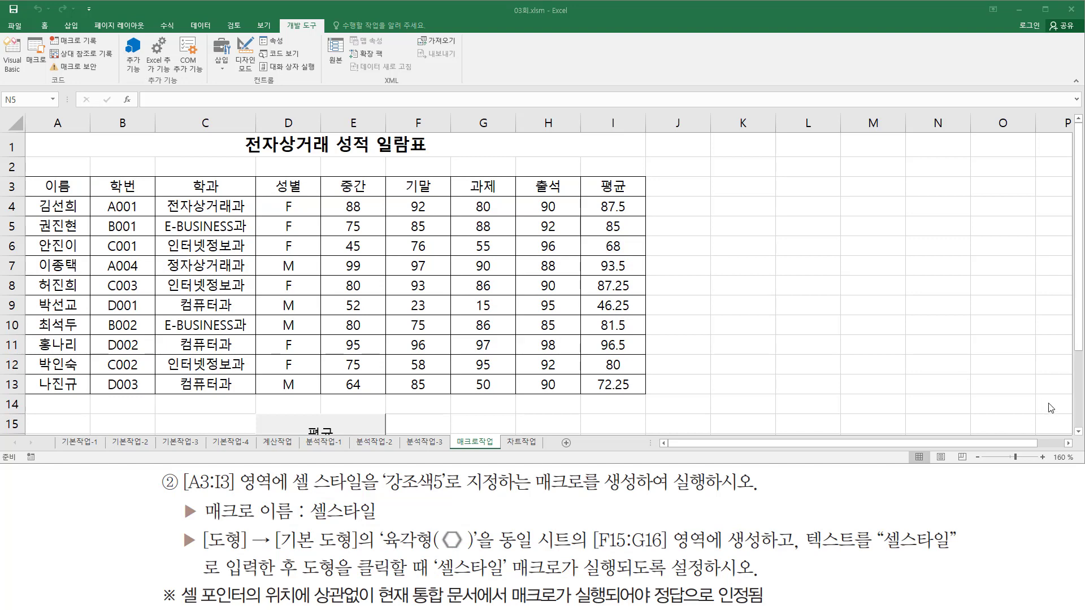
- Draw a hexagon from the basic shapes so that it covers cells F15:G16
click(1077, 431)
scroll(1077, 430, down, 1)
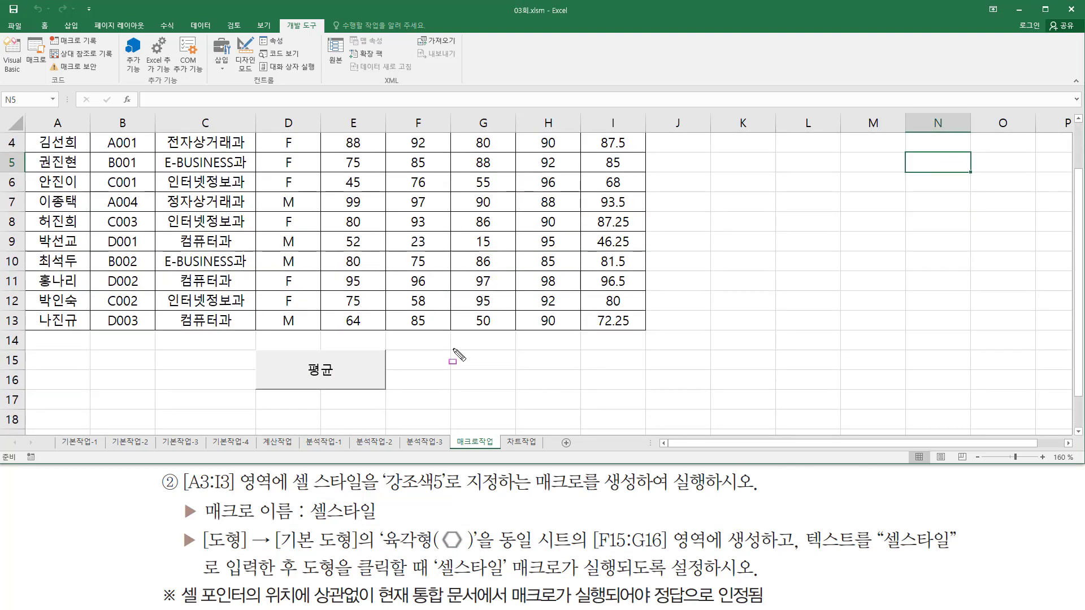
drag(387, 351, 514, 389)
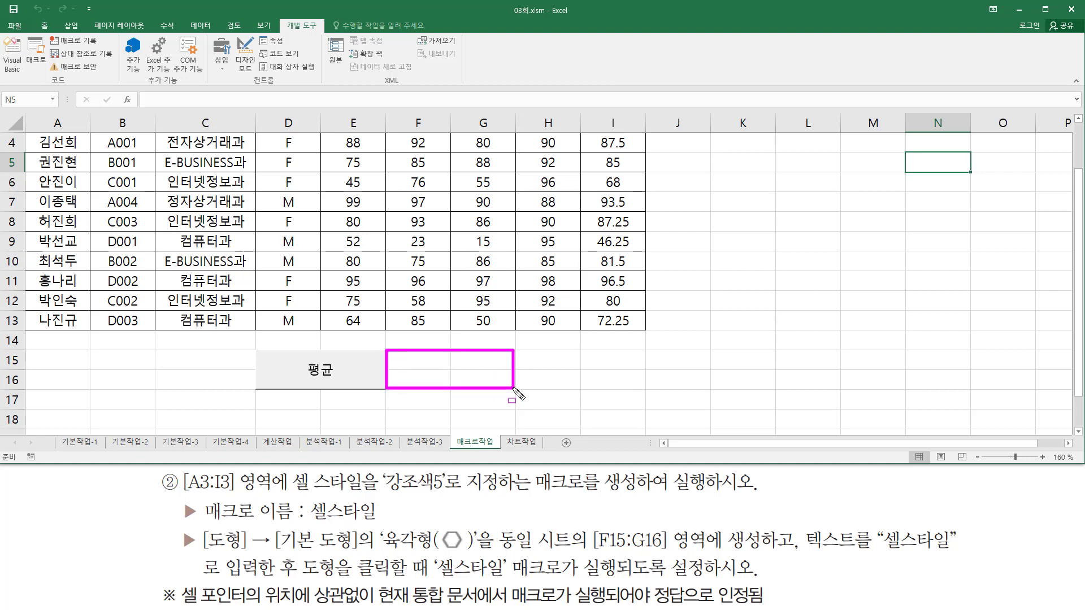
key(Escape)
key(ctrl+shift+d)
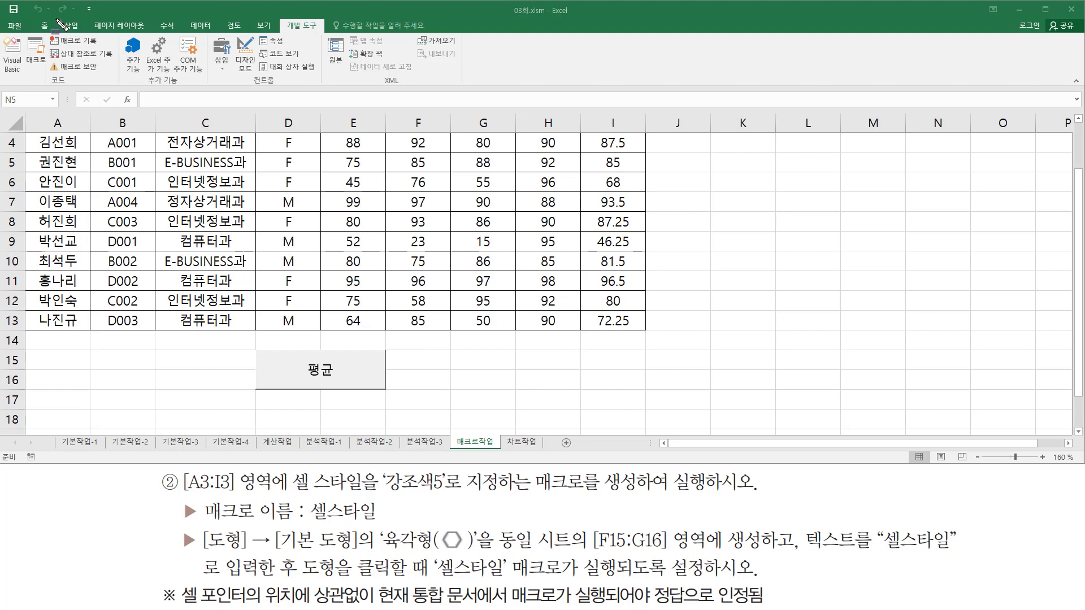
key(Escape)
click(70, 26)
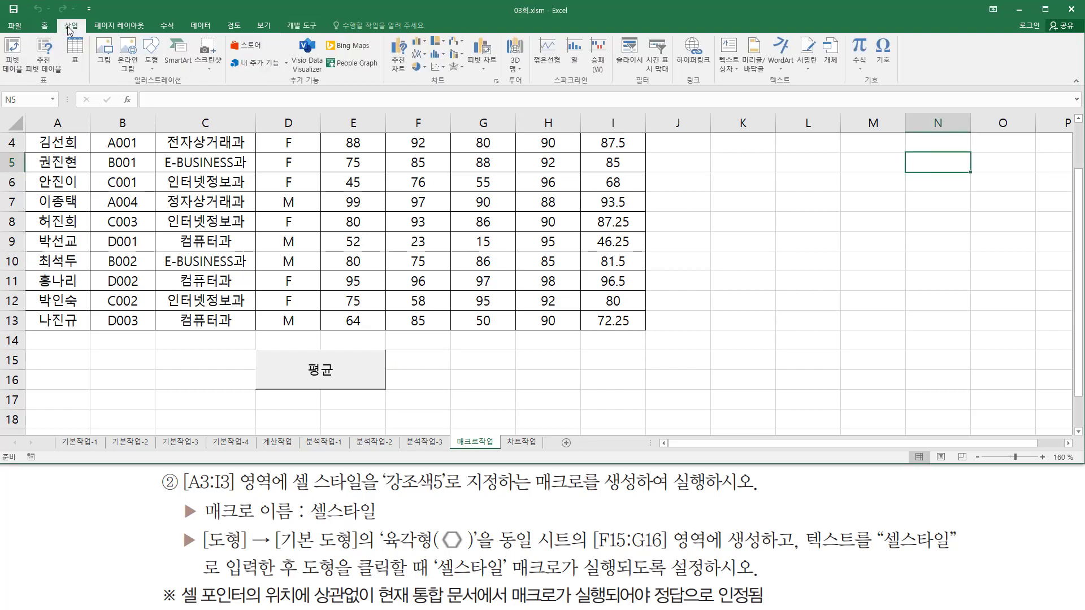
click(152, 56)
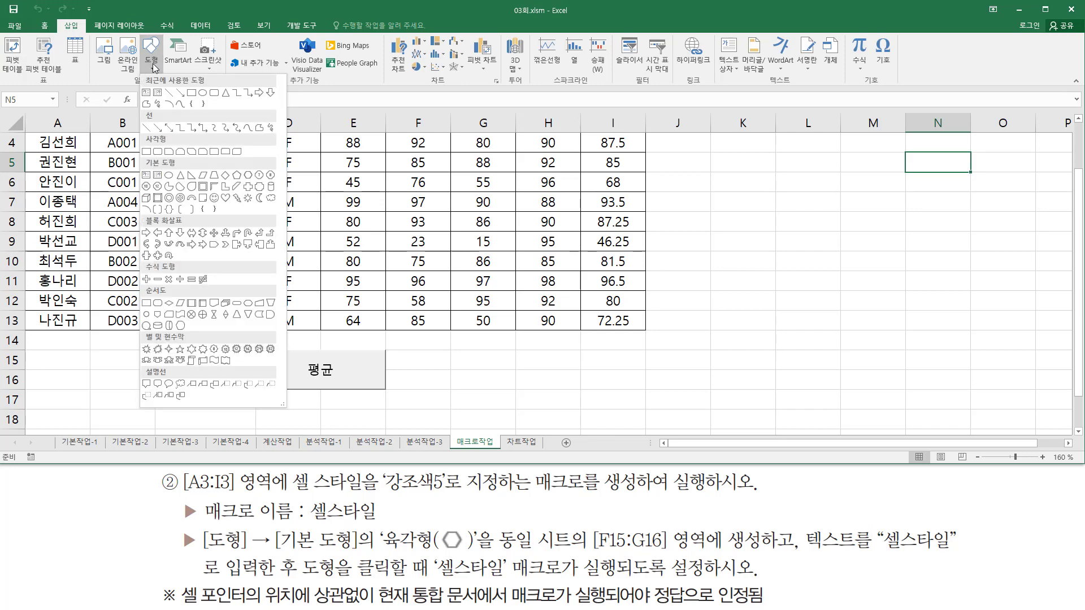
click(250, 176)
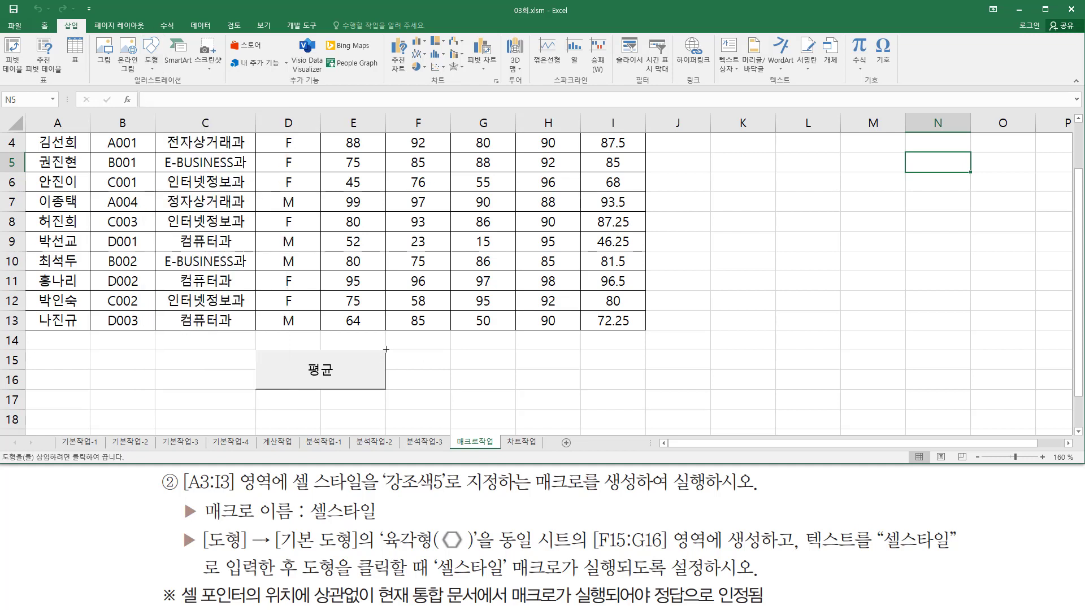
drag(385, 350, 514, 388)
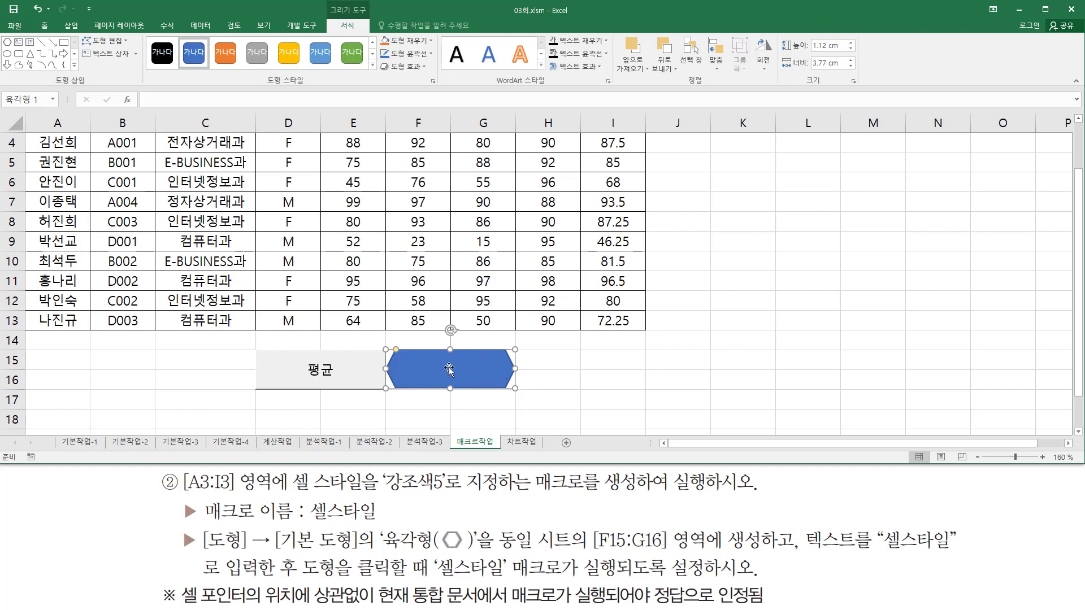
- Open macro assignment for the hexagon over F15:G16 and enter 셀스타일 as the macro name
right_click(486, 357)
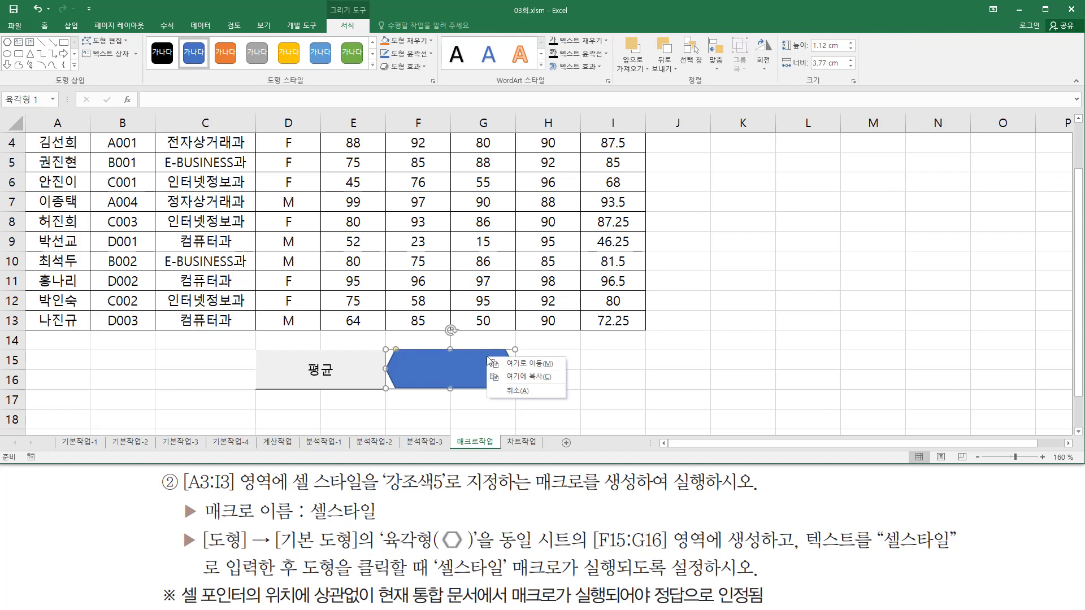
right_click(489, 360)
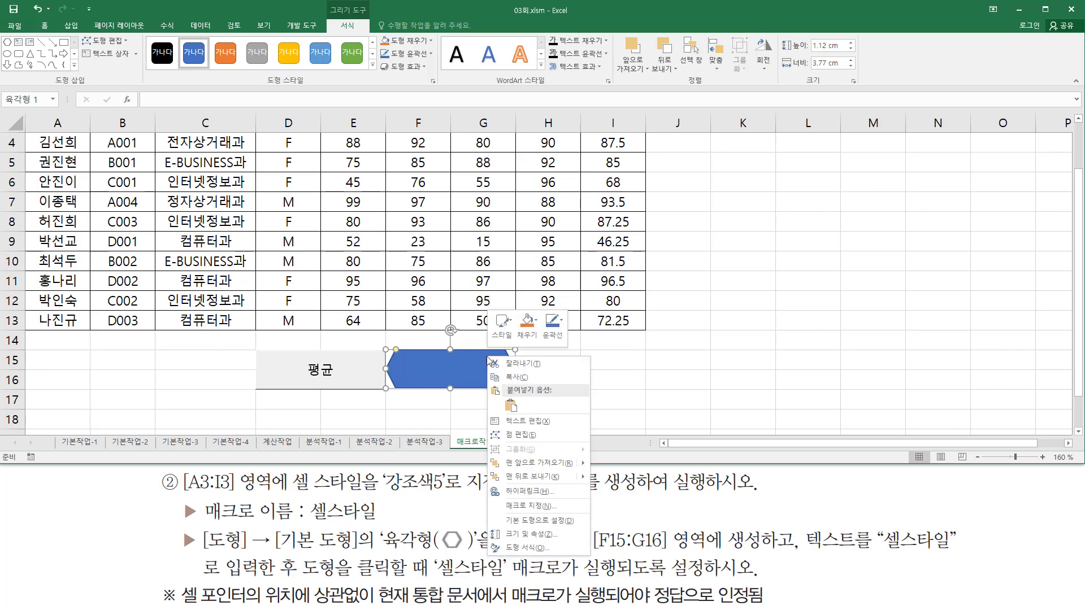
click(540, 506)
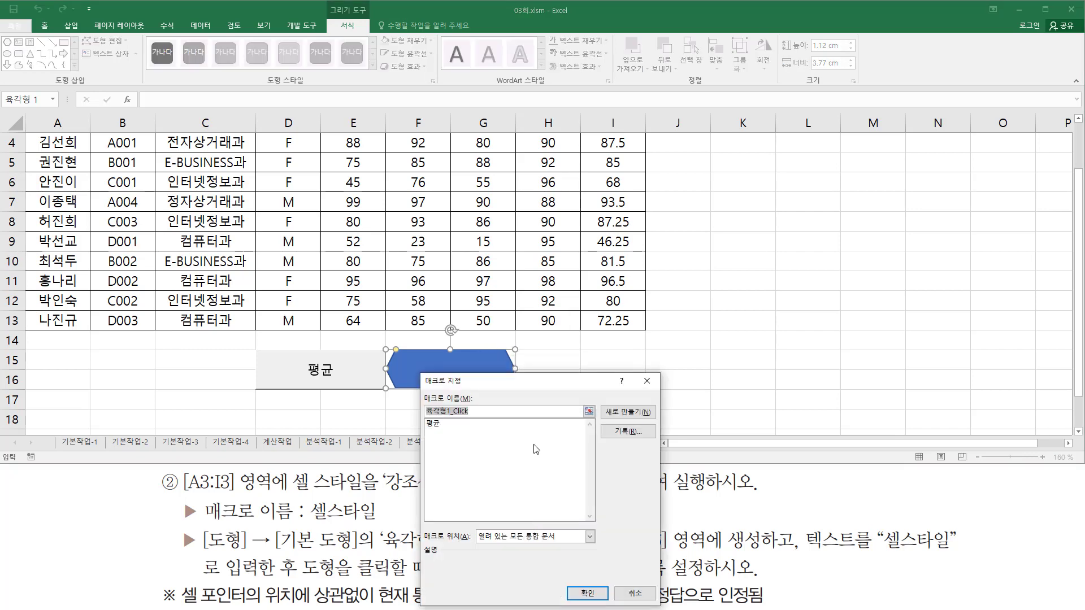
drag(493, 384, 776, 173)
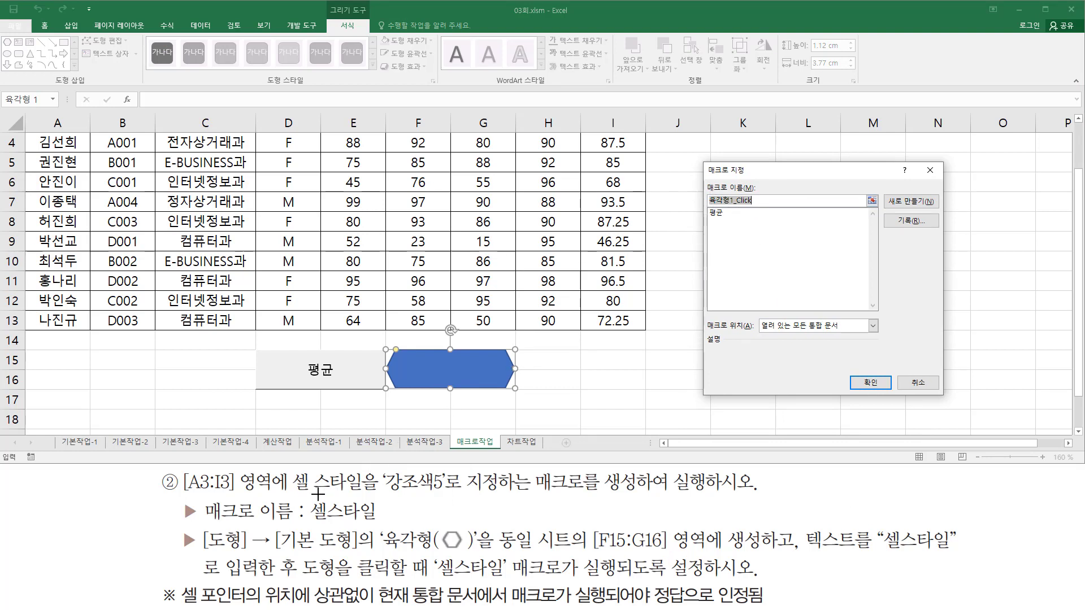
key(ctrl+shift+d)
drag(307, 495, 384, 527)
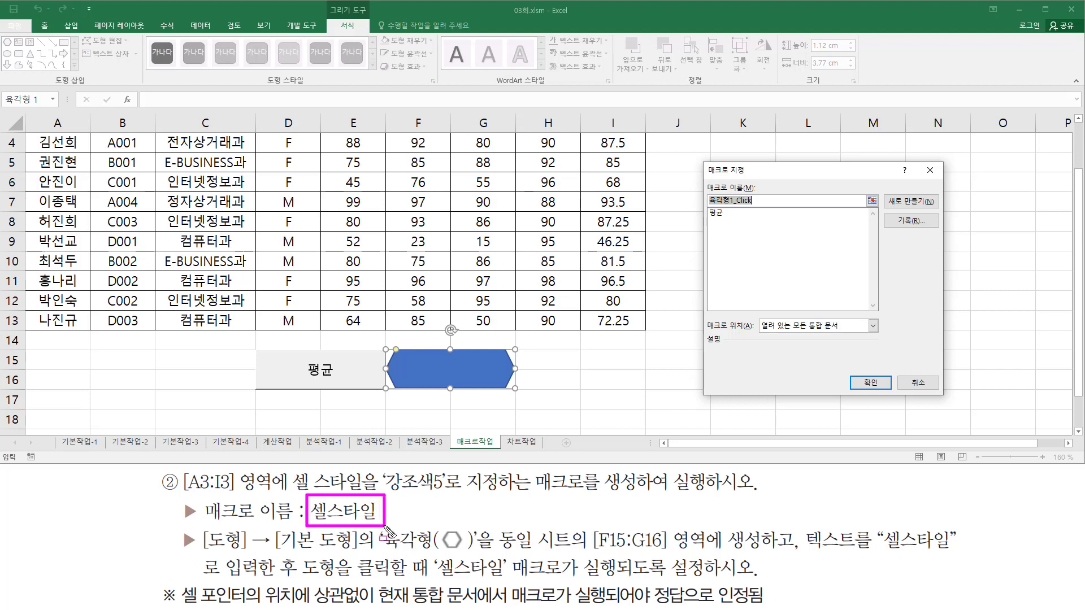
key(Escape)
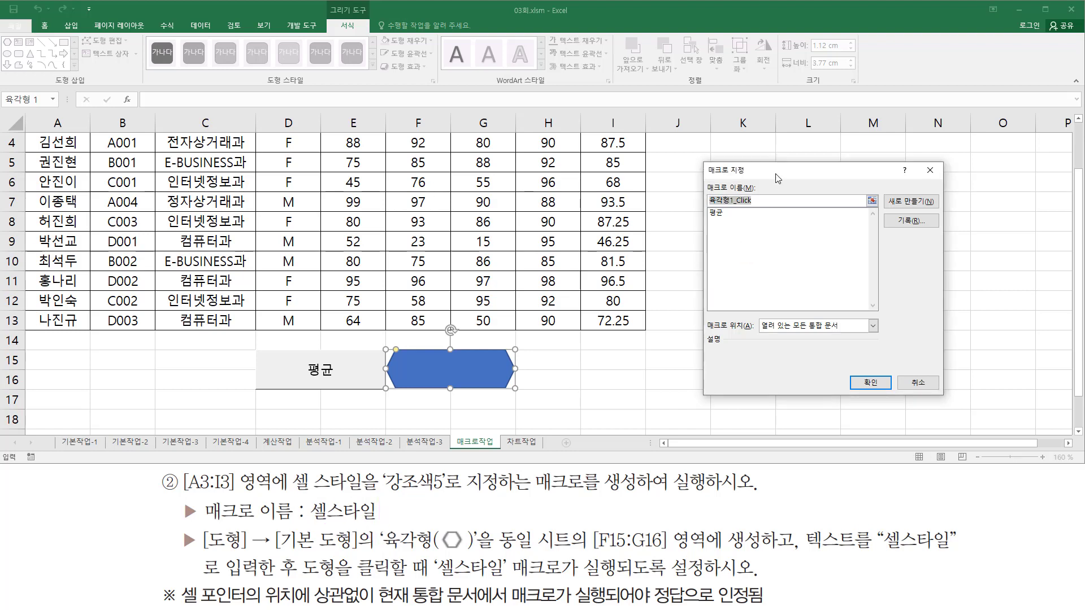
text(ㅅ)
text(스타일)
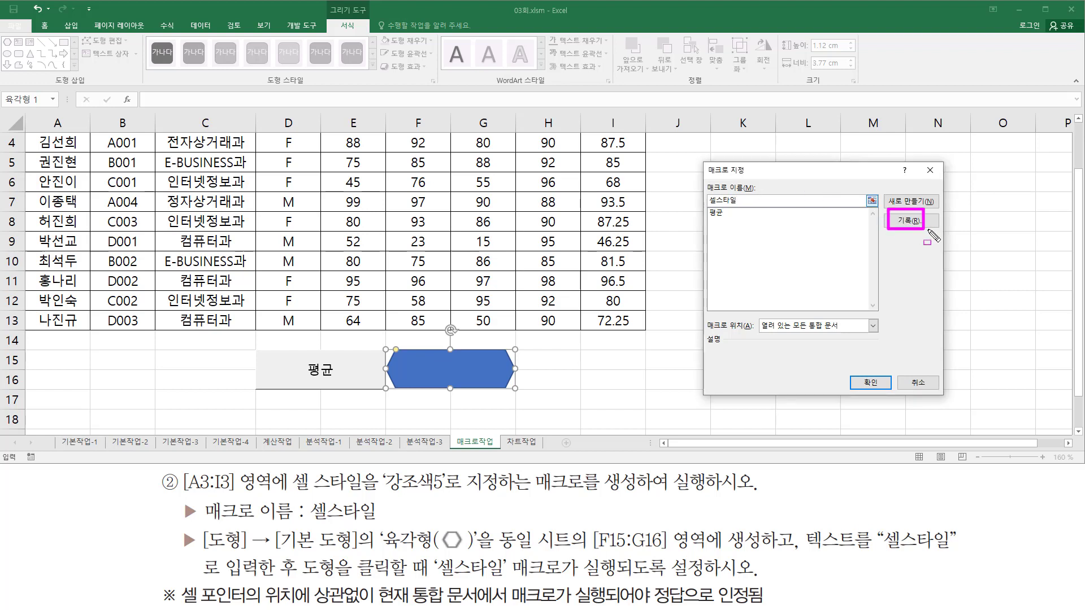
- Start recording the 셀스타일 macro with 현재 통합 문서 as its storage location
click(920, 224)
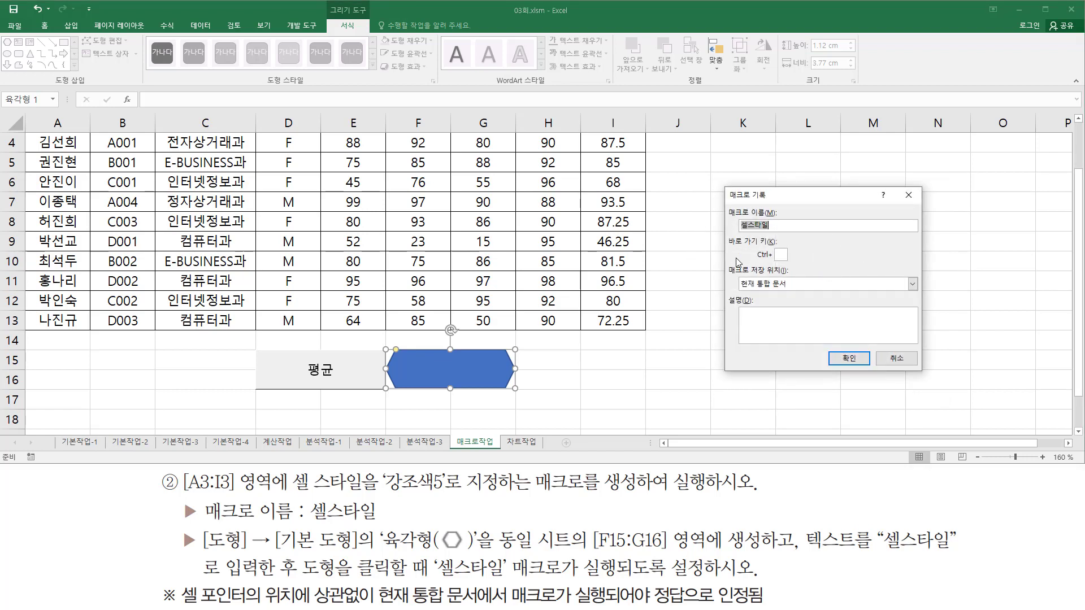
drag(725, 205, 787, 232)
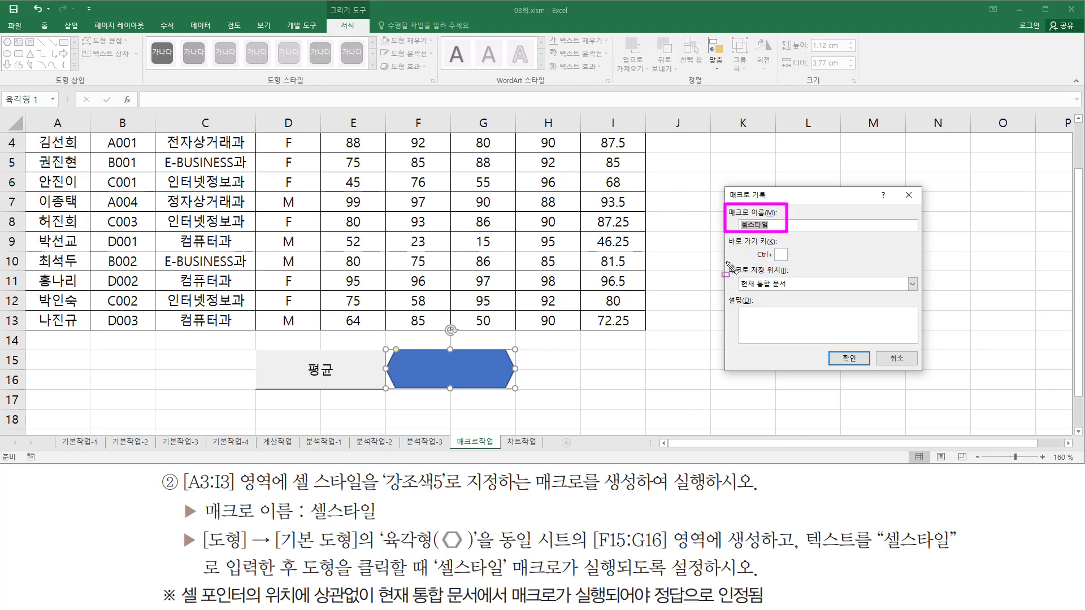
mouse_move(726, 261)
mouse_down()
mouse_move(779, 300)
mouse_move(818, 298)
mouse_up()
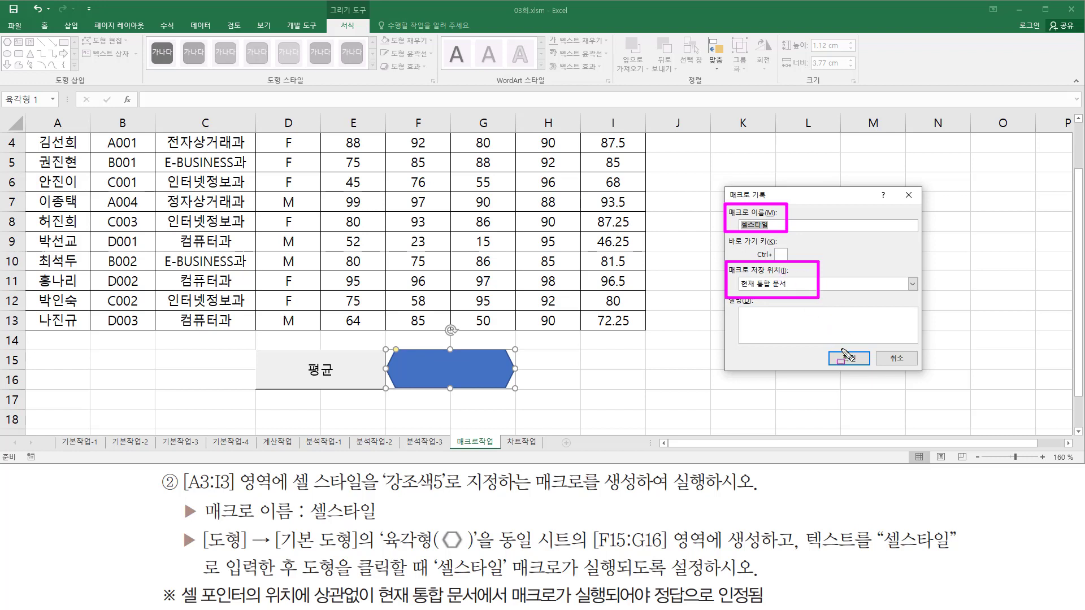
drag(840, 343, 863, 378)
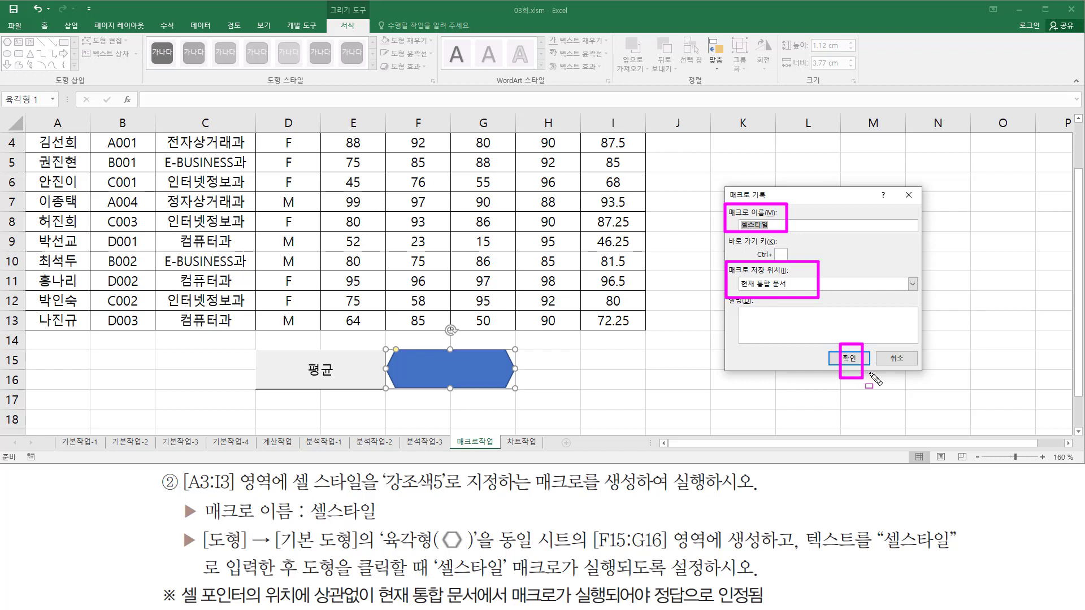
key(Escape)
click(850, 359)
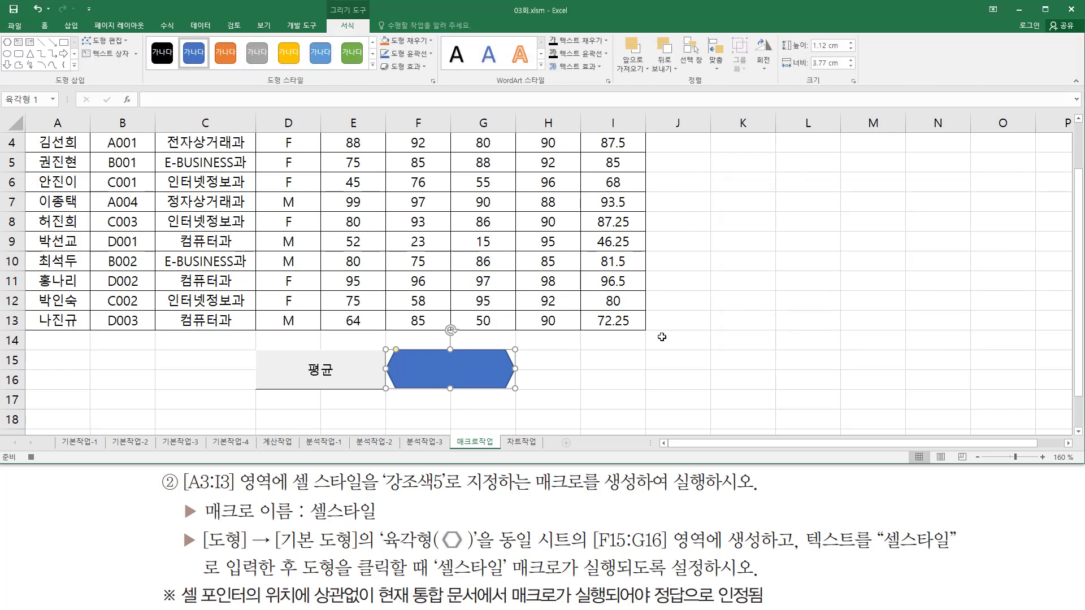
key(ctrl+alt+d)
drag(25, 452, 43, 465)
key(Escape)
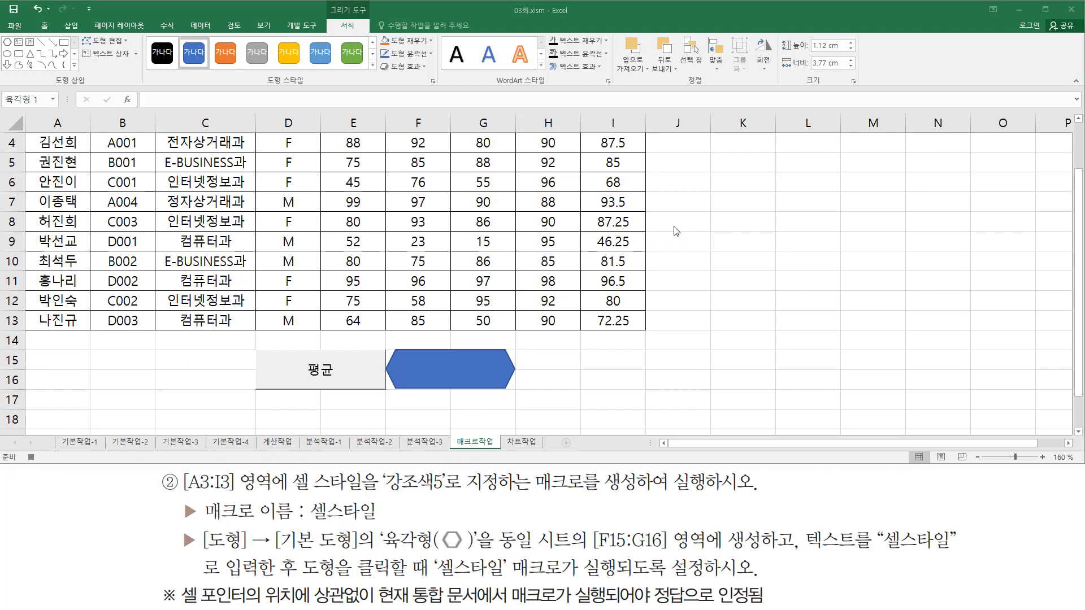
- Apply the 강조색5 cell style to the header cells A3:I3 while the macro is recording
click(1078, 140)
scroll(1079, 140, up, 1)
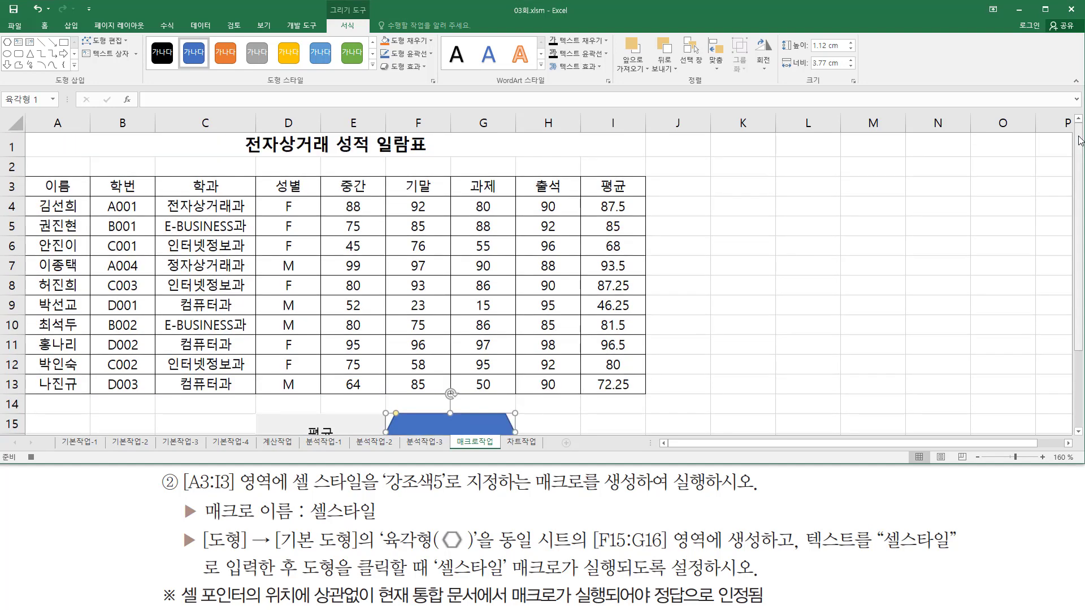
click(62, 184)
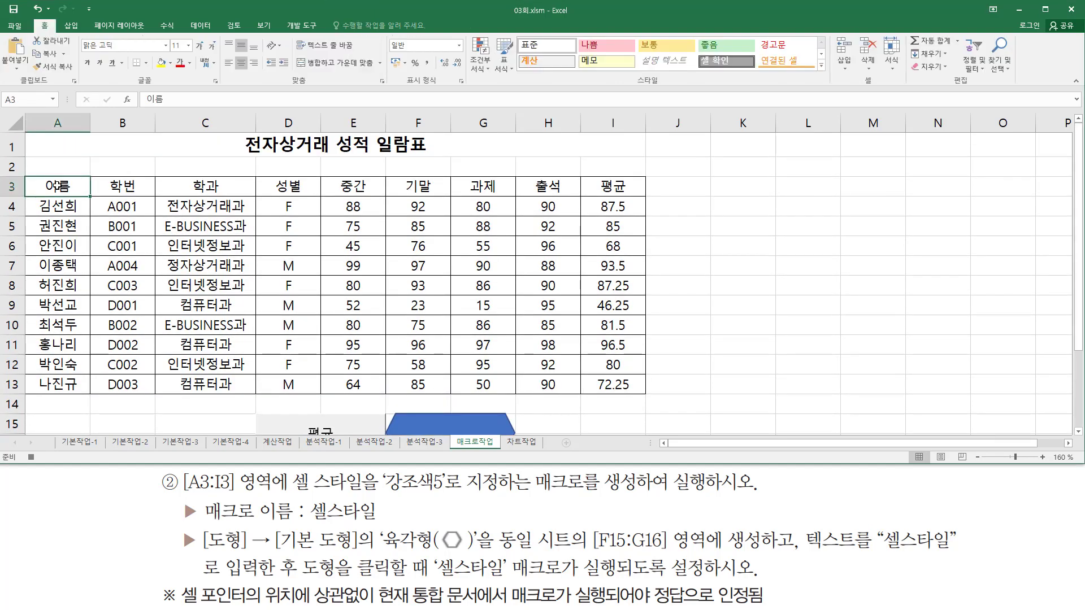
drag(52, 185, 619, 184)
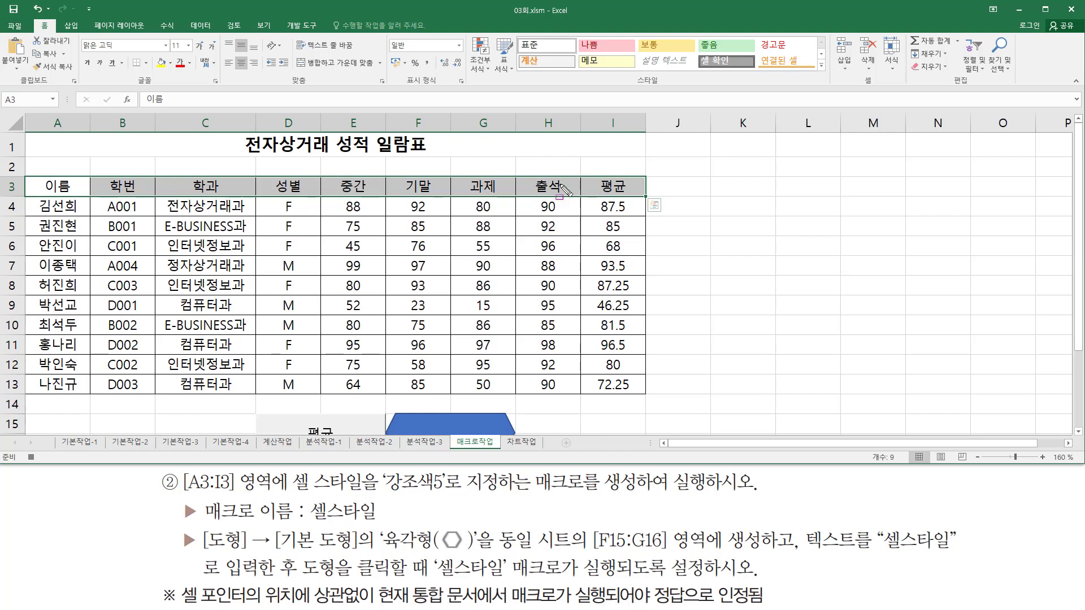
drag(631, 85, 661, 85)
mouse_move(521, 36)
mouse_down()
mouse_move(809, 67)
mouse_move(830, 79)
mouse_up()
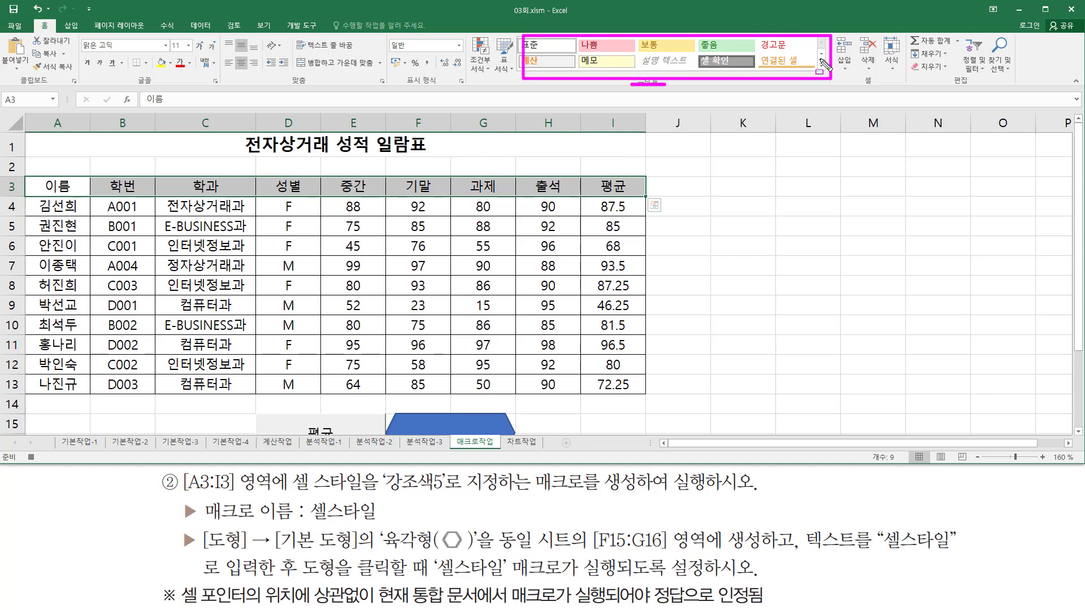
key(Escape)
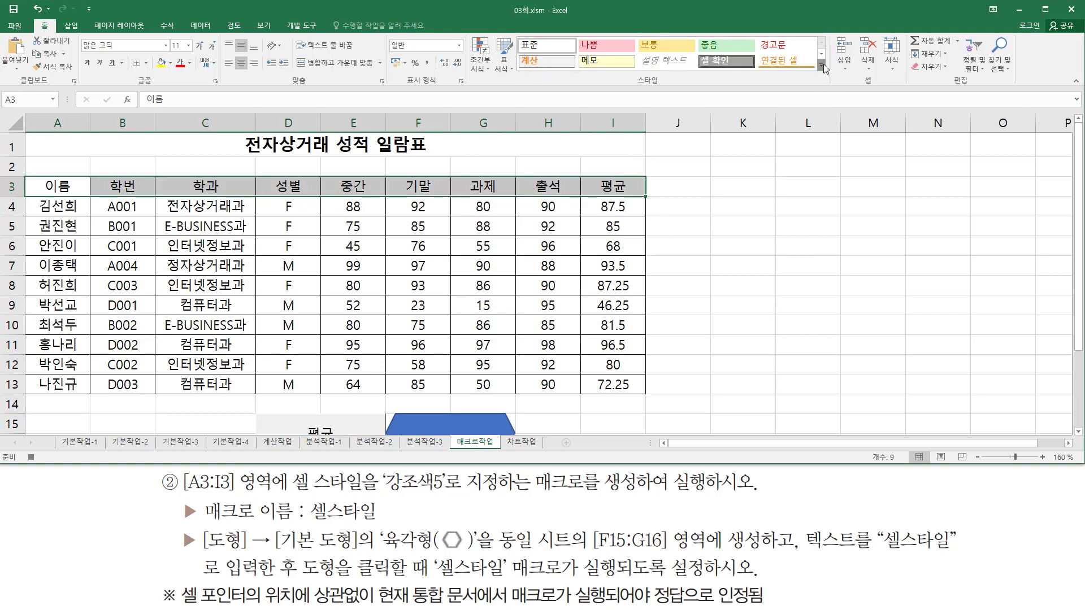
click(821, 65)
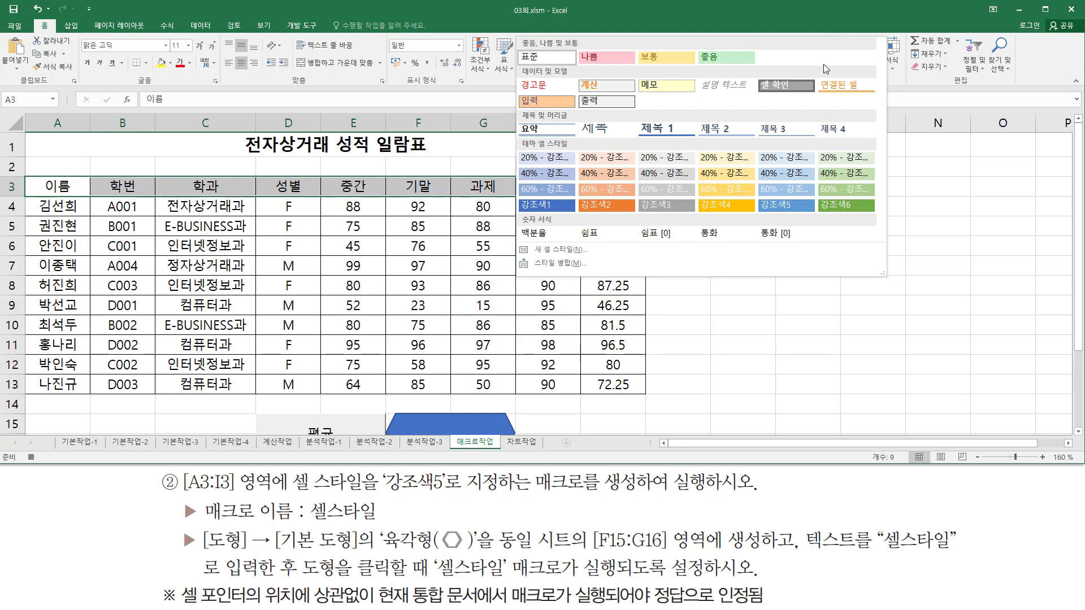
click(784, 211)
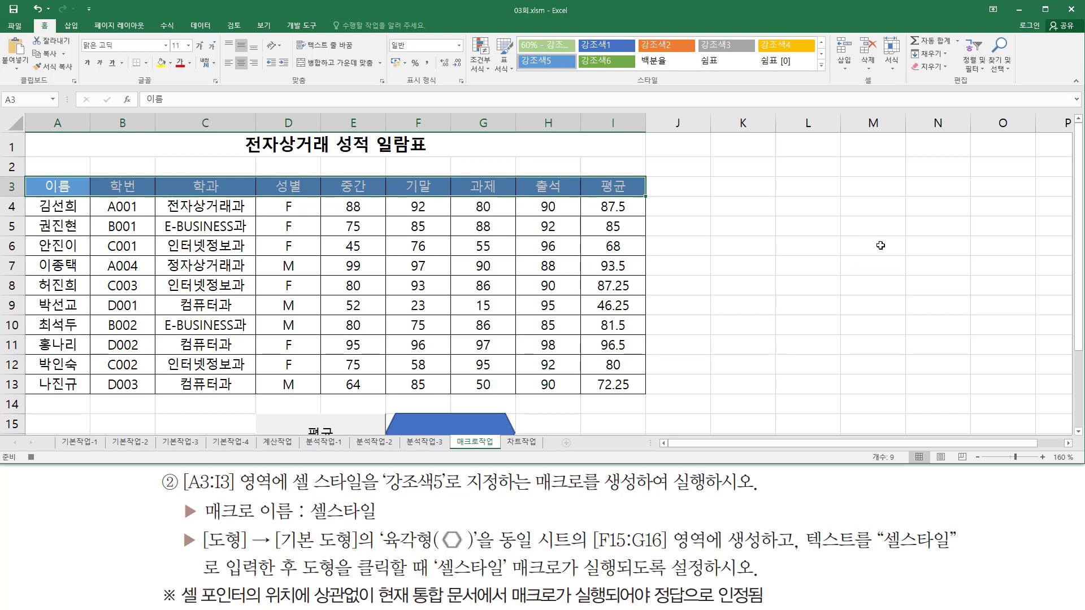
- Select an empty cell outside the table and stop recording the 셀스타일 macro
click(957, 192)
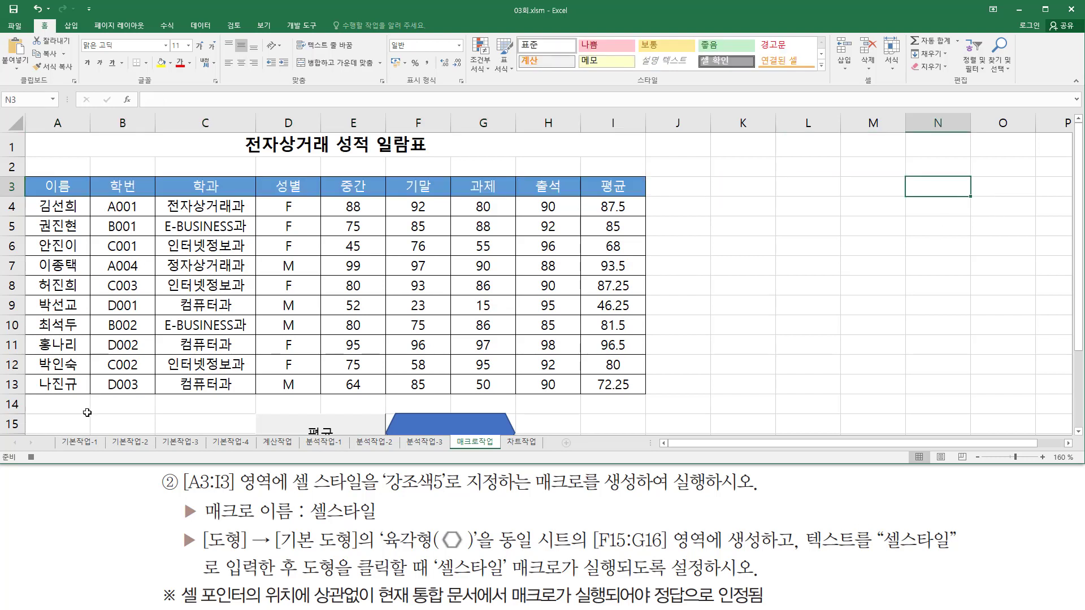
click(31, 456)
click(844, 269)
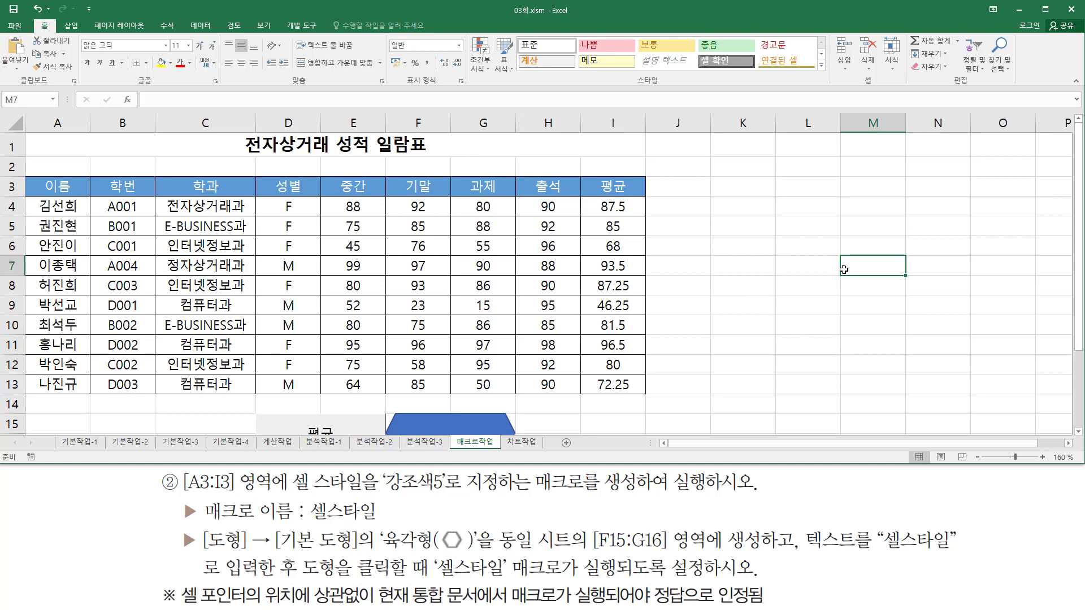
- Add the text 셀스타일 to the hexagon over F15:G16 and leave text editing
scroll(815, 277, down, 3)
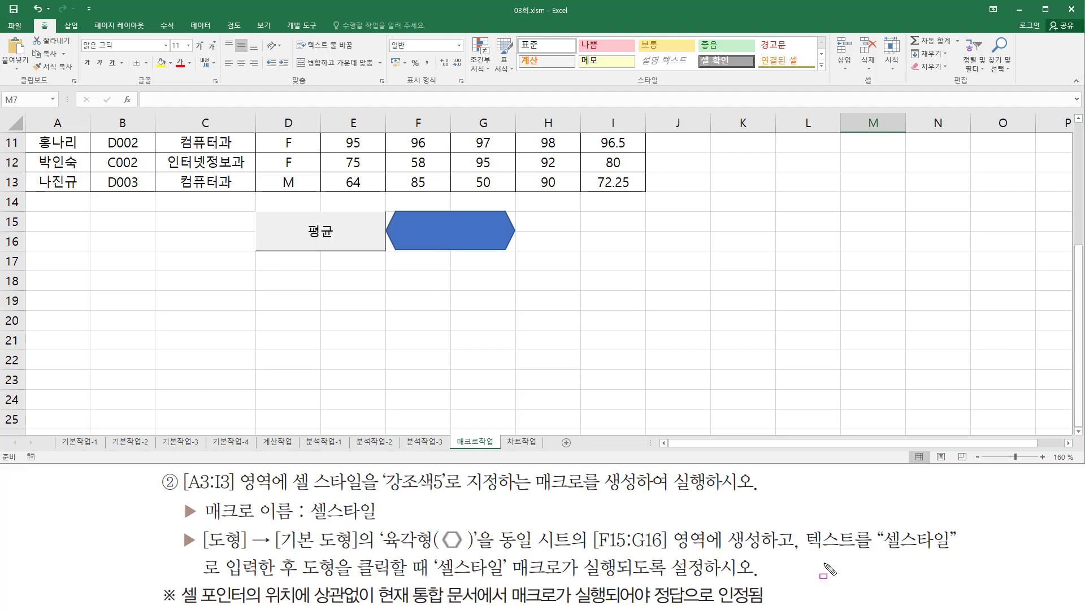
mouse_move(801, 554)
mouse_down()
mouse_move(963, 555)
mouse_move(967, 530)
mouse_up()
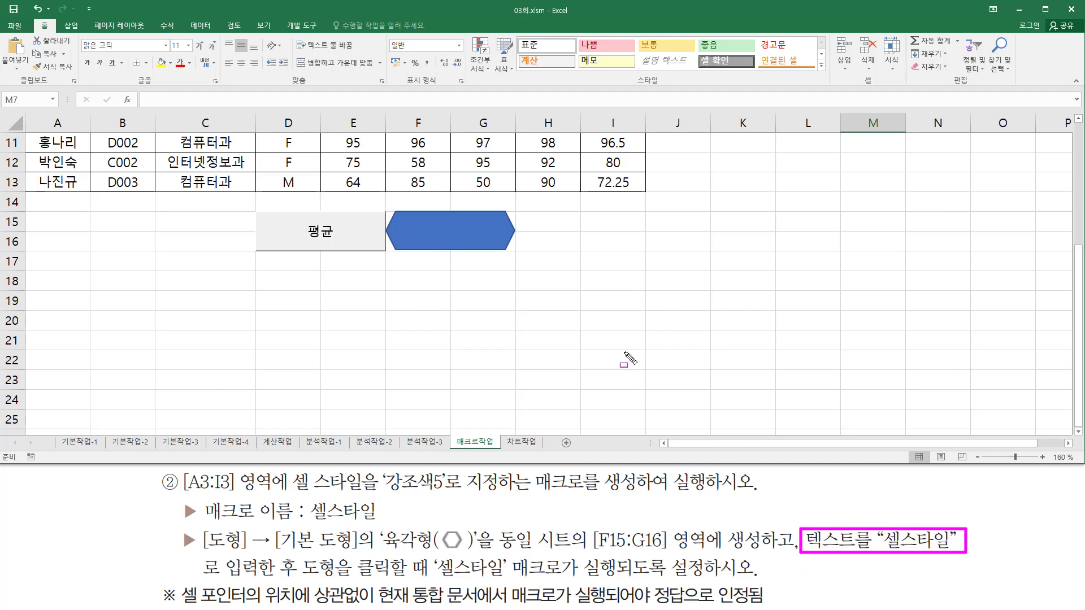
right_click(449, 226)
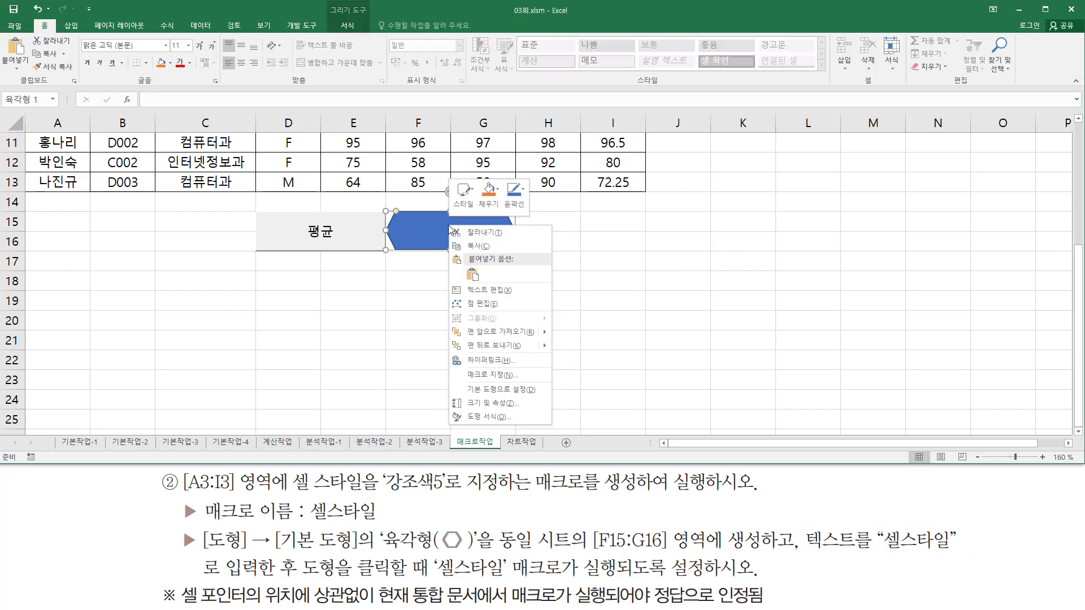
click(484, 289)
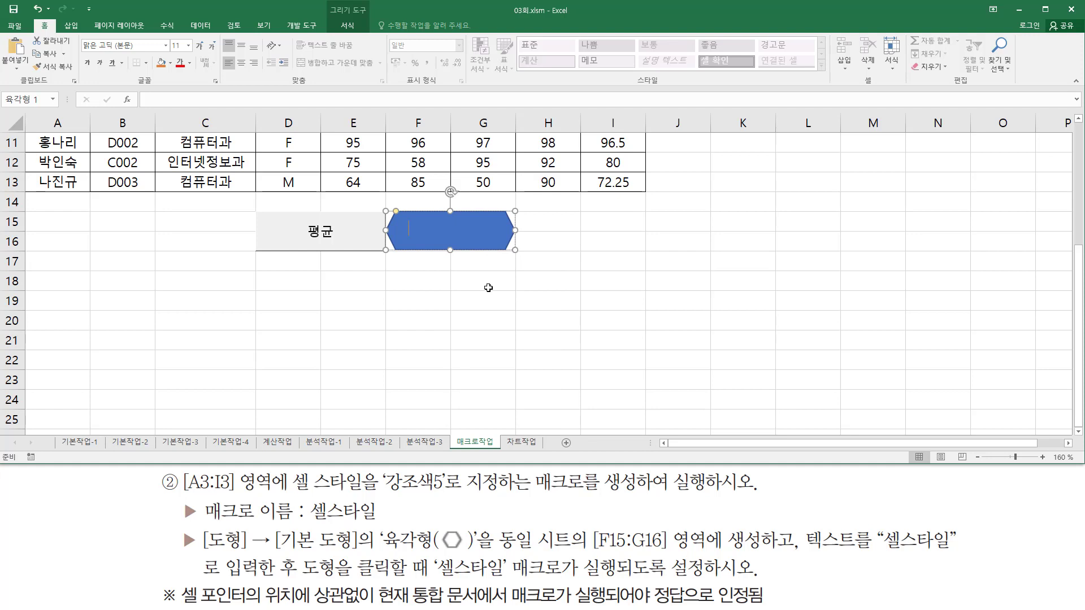
text(셀스타일)
click(754, 176)
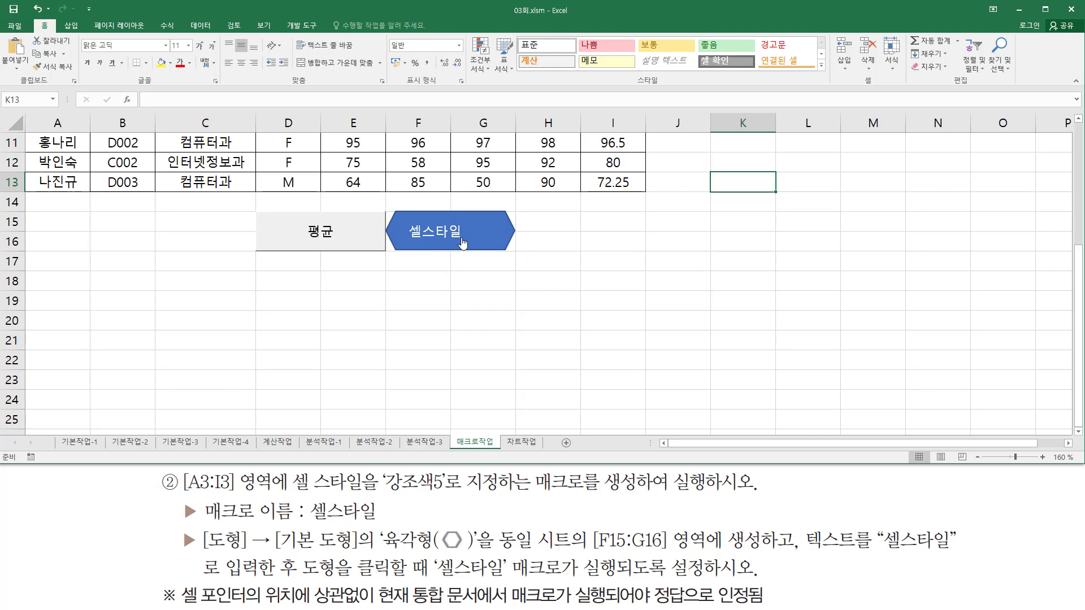
- Apply the 강조색2 cell style to the header cells A3:I3 as a test state for the macro
scroll(685, 222, up, 4)
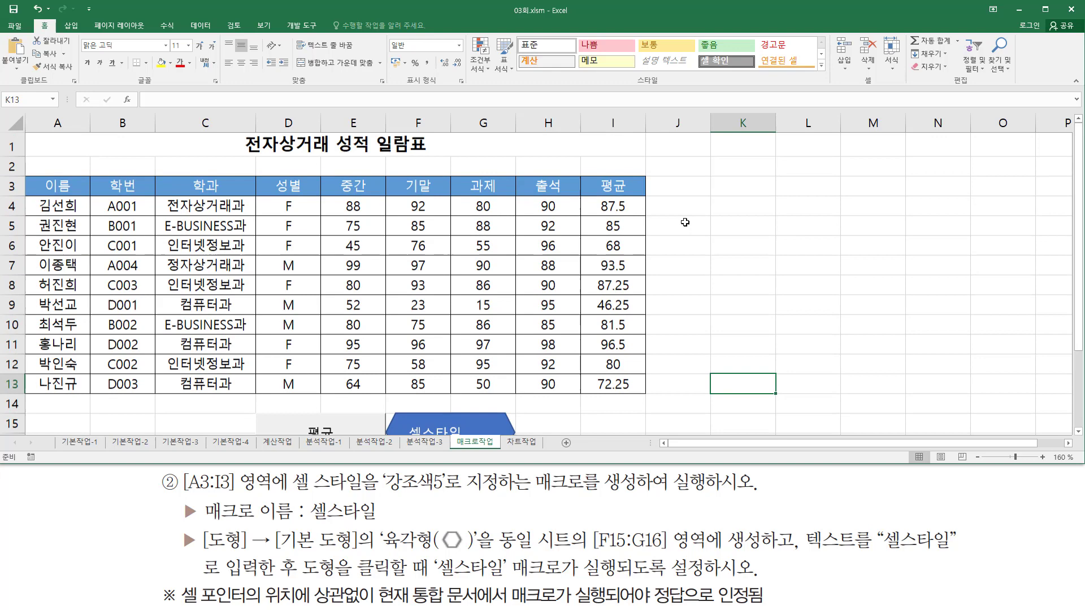
click(731, 225)
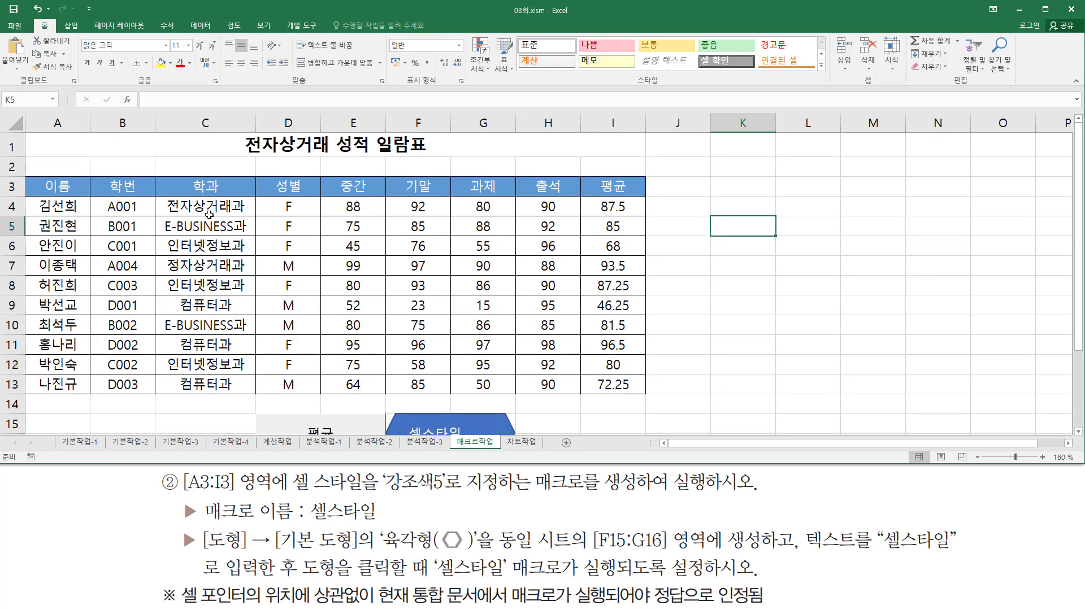
drag(62, 185, 616, 188)
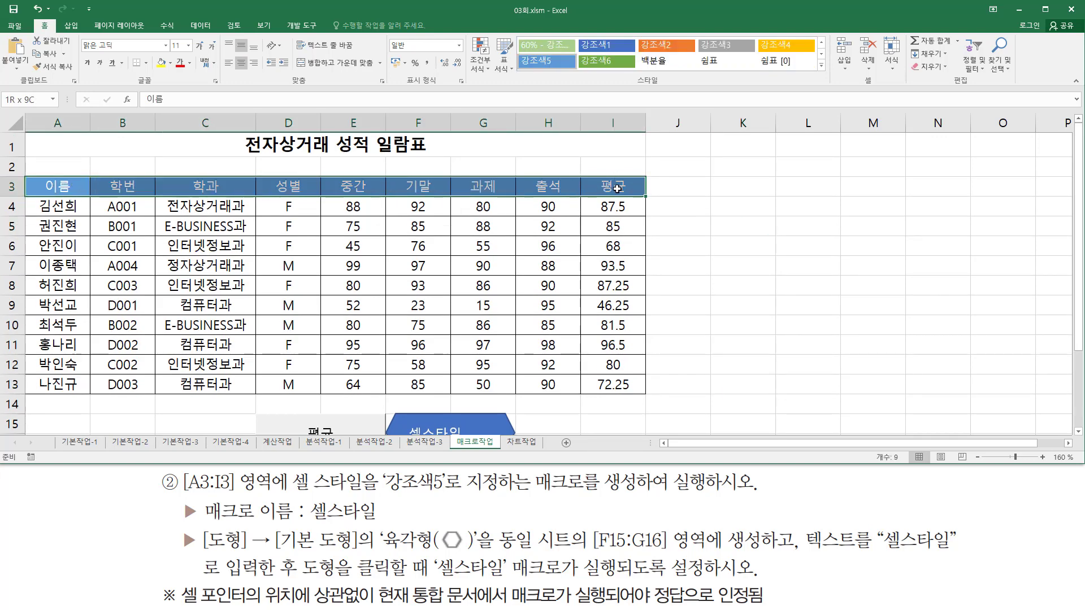
click(820, 68)
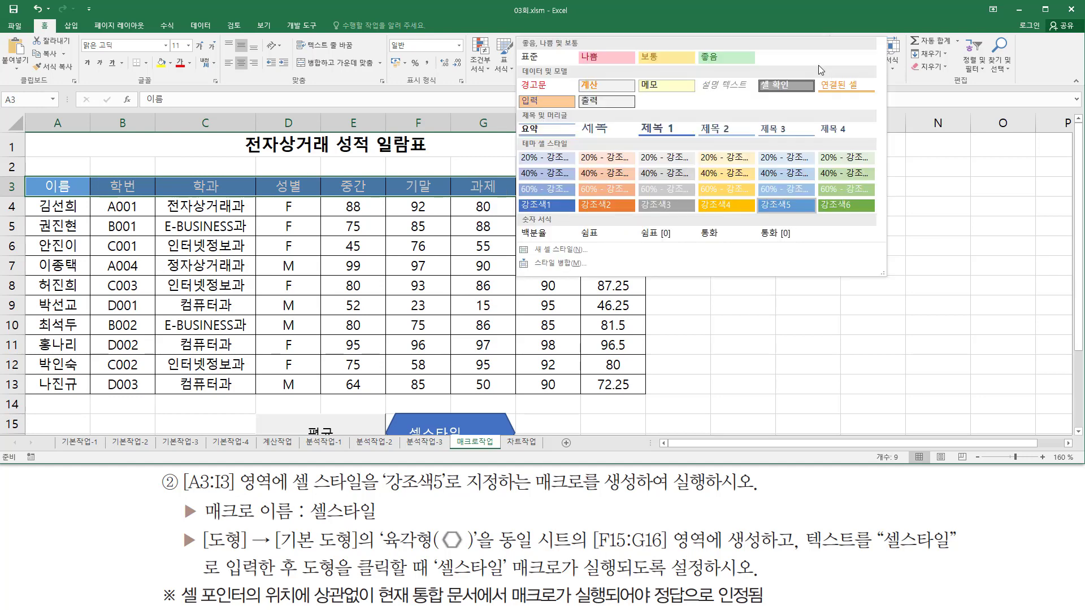
click(597, 206)
click(782, 285)
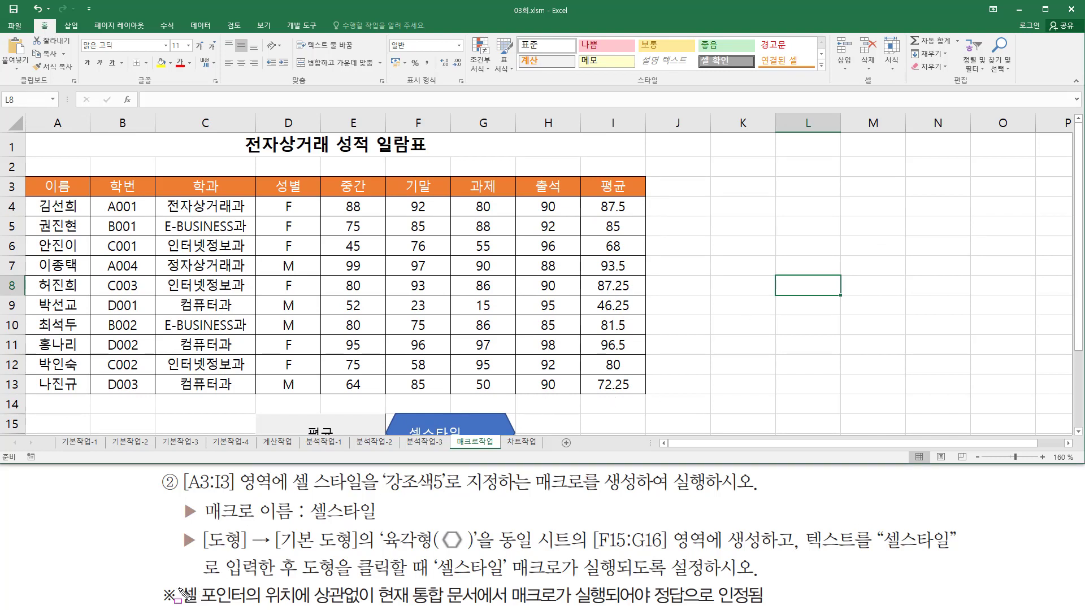
mouse_move(180, 581)
mouse_down()
mouse_move(211, 607)
mouse_move(763, 606)
mouse_up()
key(Escape)
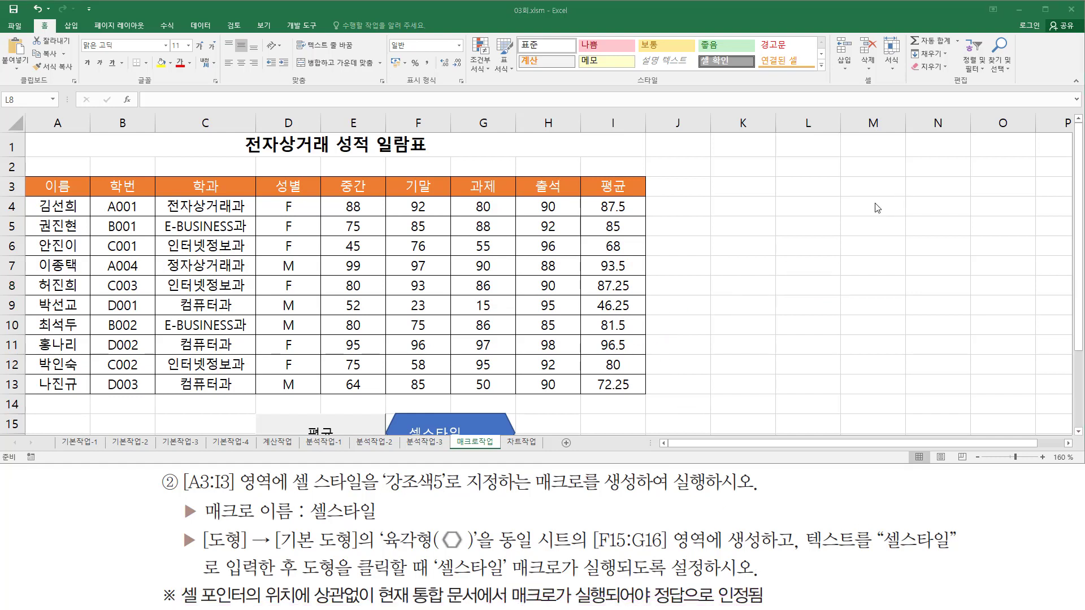
click(524, 254)
key(Left)
key(Left)
key(Left)
key(Left)
key(Left)
key(Left)
key(Up)
key(Up)
key(Up)
key(Up)
key(Up)
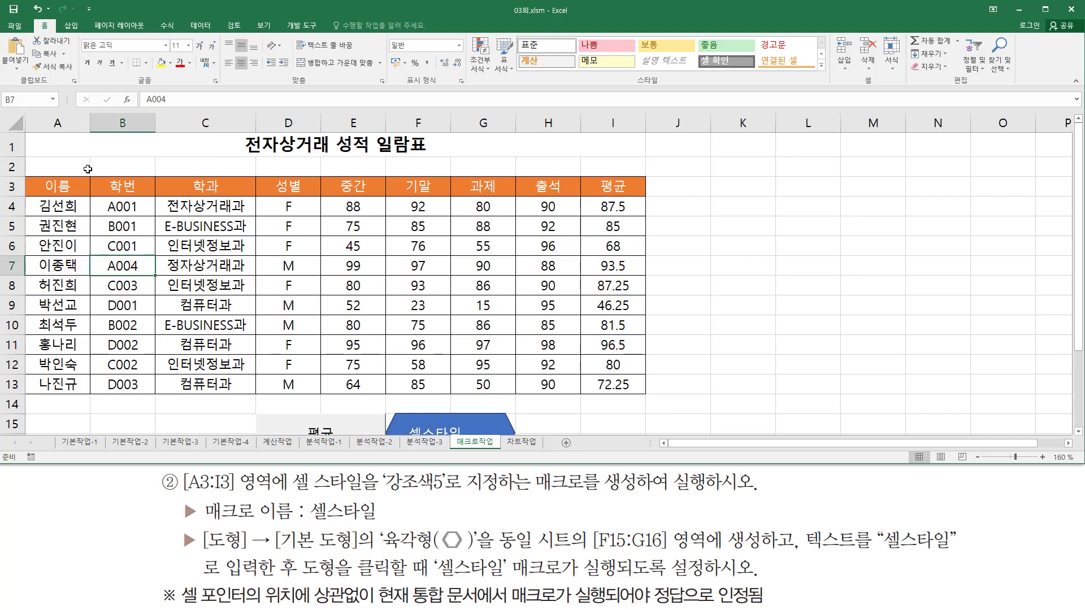
- With an empty cell outside the table selected, run the 셀스타일 macro from its hexagon
click(678, 364)
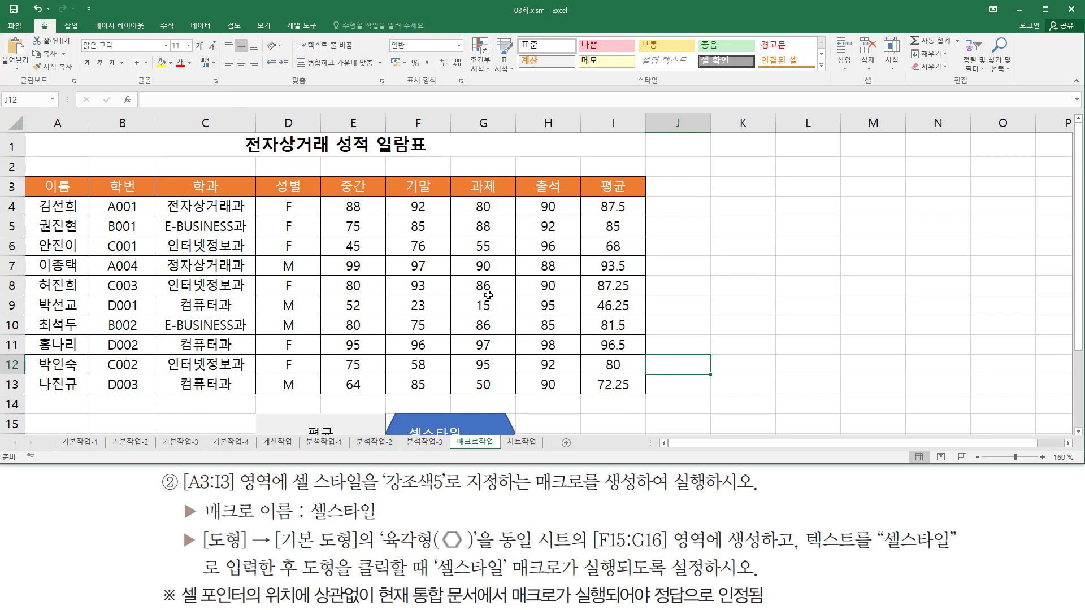
click(450, 429)
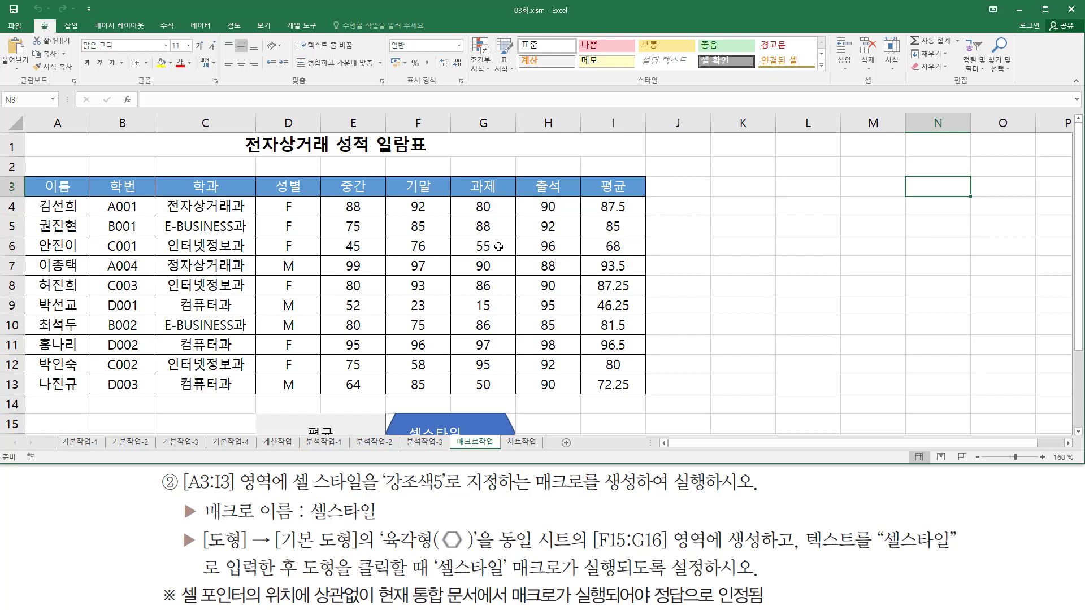
click(726, 253)
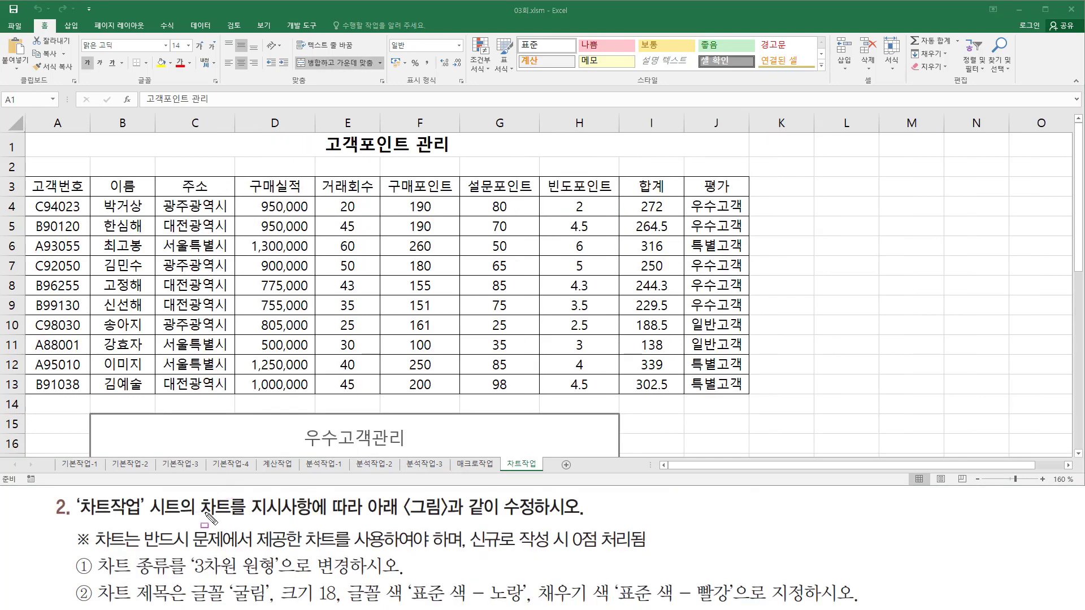
- Examine the 고객포인트 관리 table and the existing 우수고객관리 column chart on the 차트작업 sheet
mouse_move(75, 496)
mouse_down()
mouse_move(147, 520)
mouse_move(531, 516)
mouse_up()
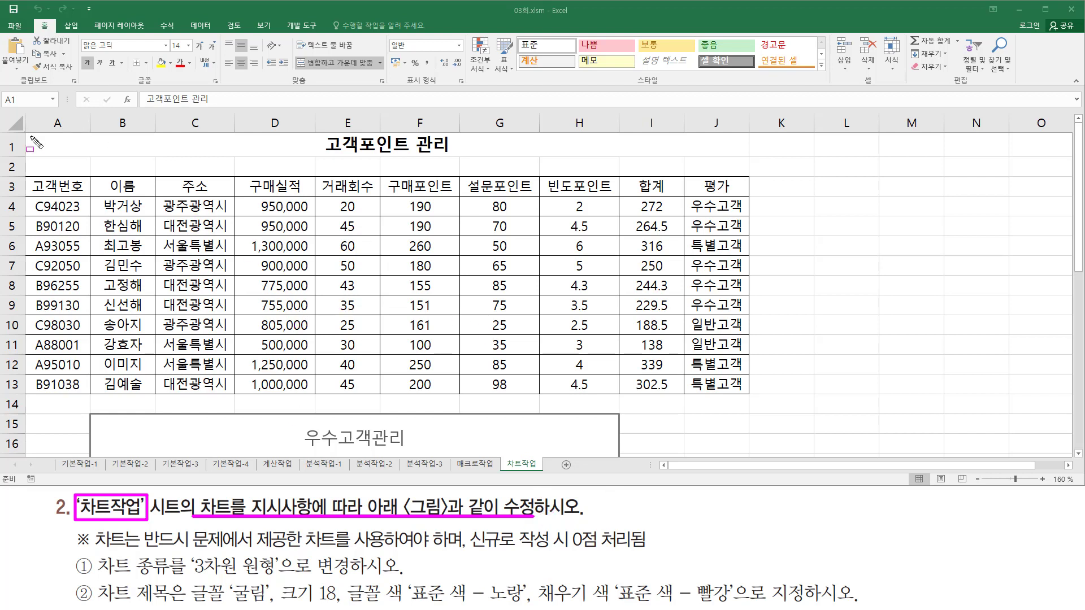
mouse_move(22, 136)
mouse_down()
mouse_move(95, 229)
mouse_move(751, 401)
mouse_up()
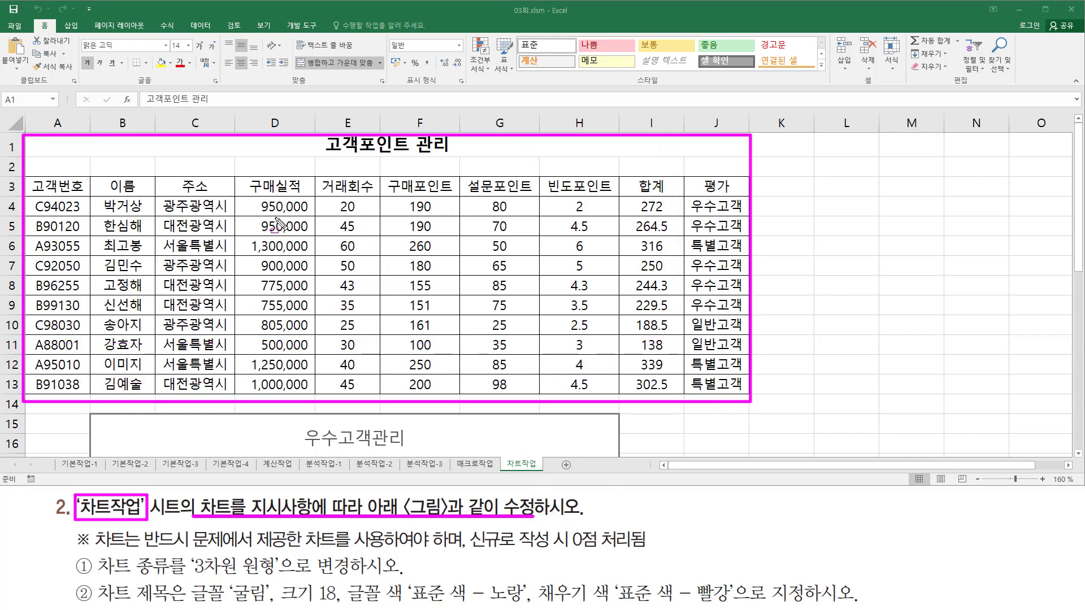
key(Escape)
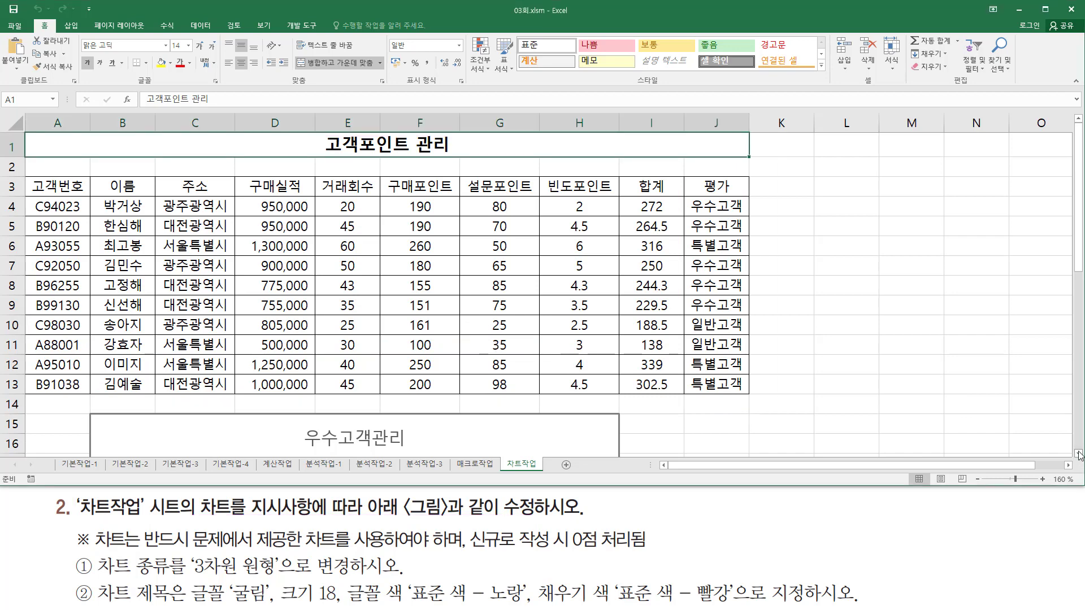
scroll(1079, 455, down, 5)
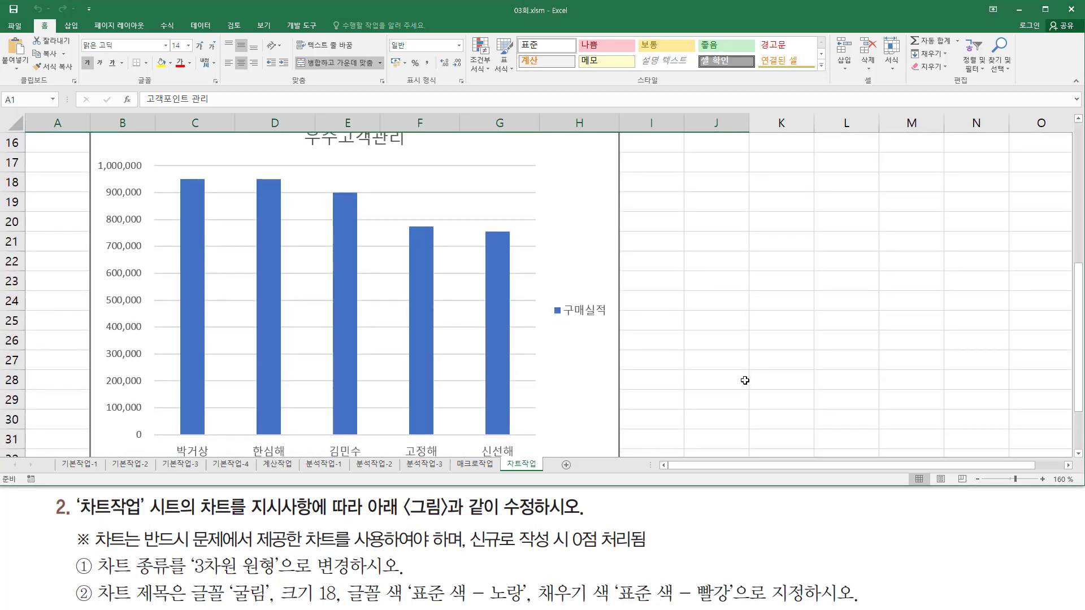
scroll(493, 263, down, 3)
scroll(494, 262, up, 3)
drag(86, 525, 389, 556)
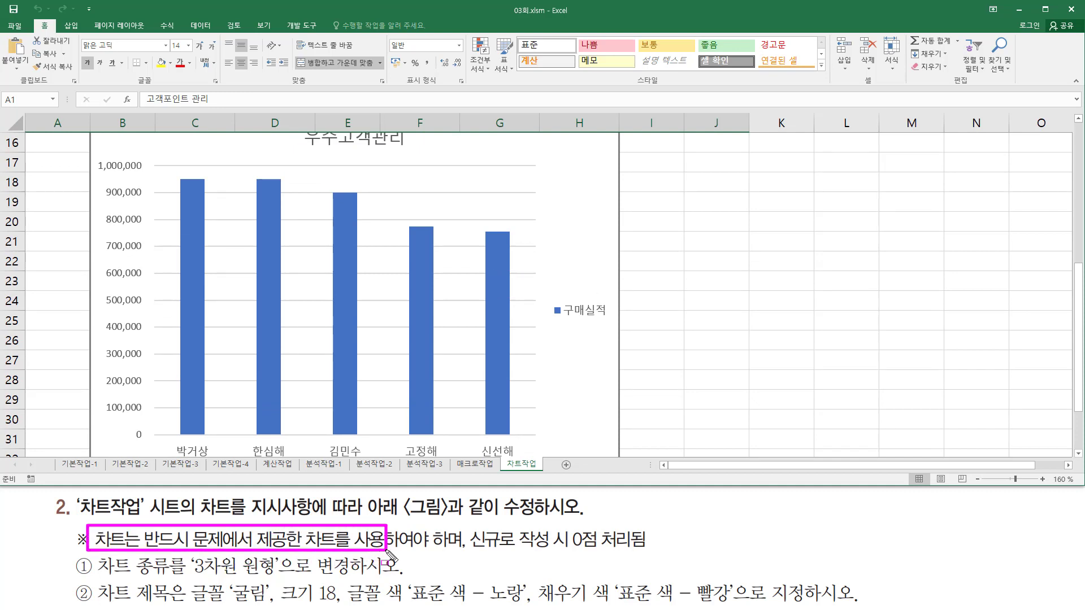
drag(468, 549, 653, 550)
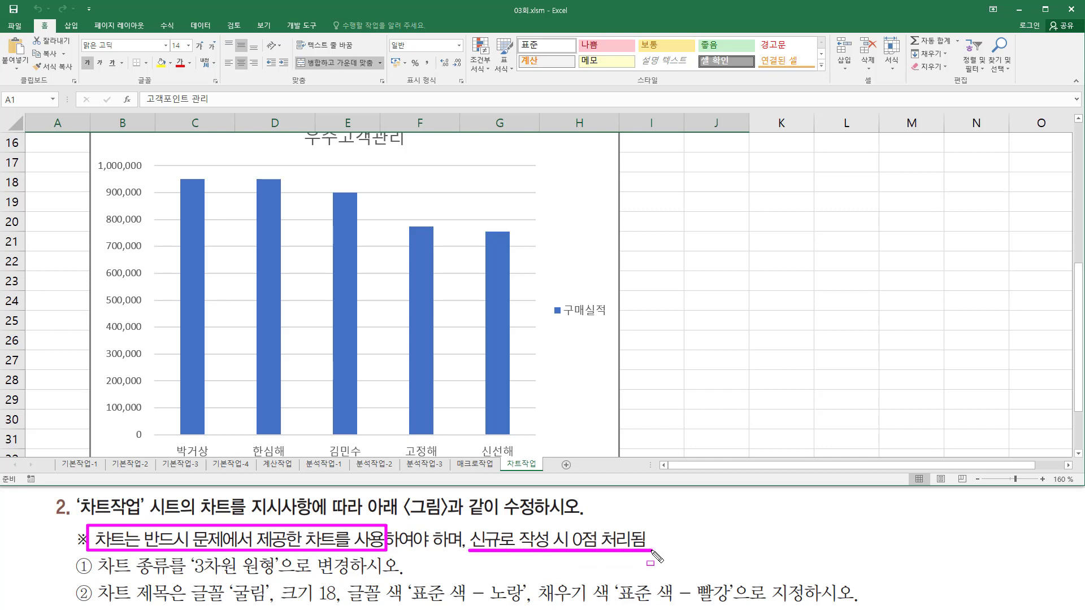
key(Escape)
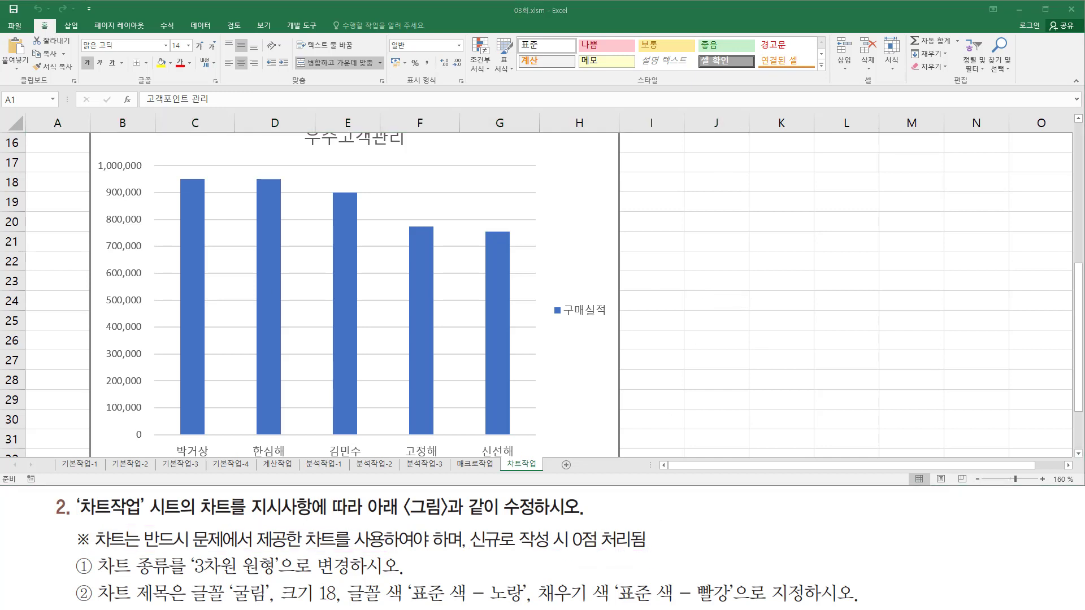
- Switch to the presentation and examine the title and legend of the finished 우수고객관리 chart picture
key(alt+Tab)
key(ctrl+2)
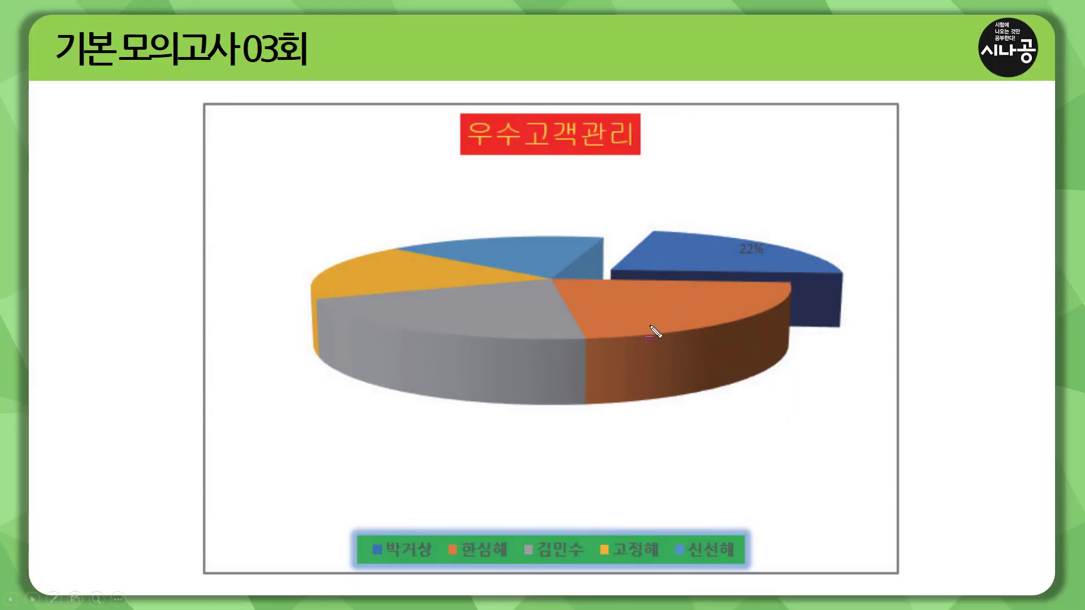
mouse_move(343, 519)
mouse_down()
mouse_move(508, 574)
mouse_move(767, 586)
mouse_up()
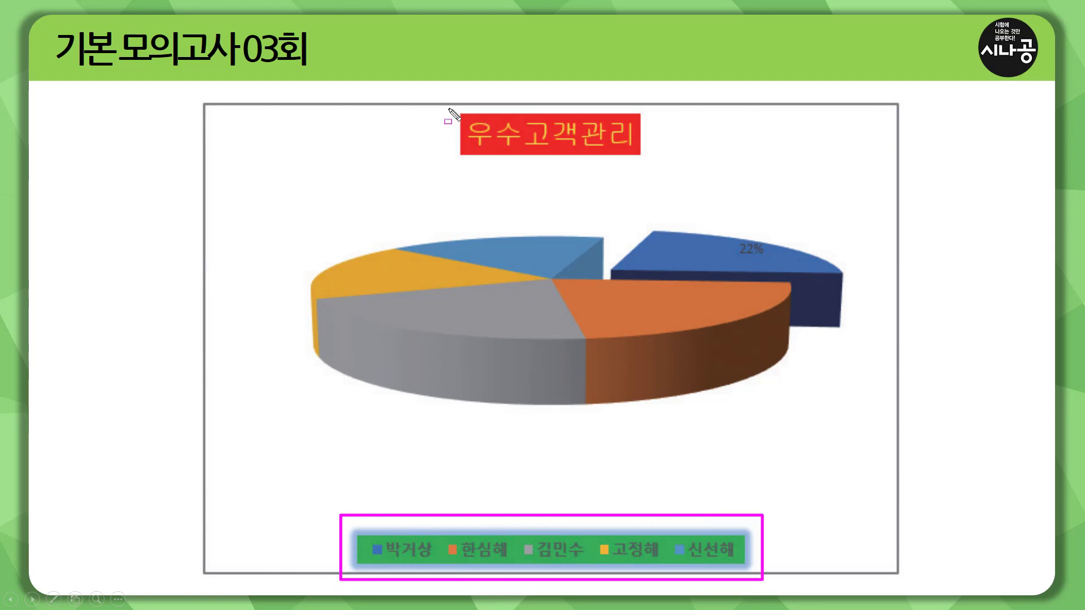
drag(447, 109, 661, 175)
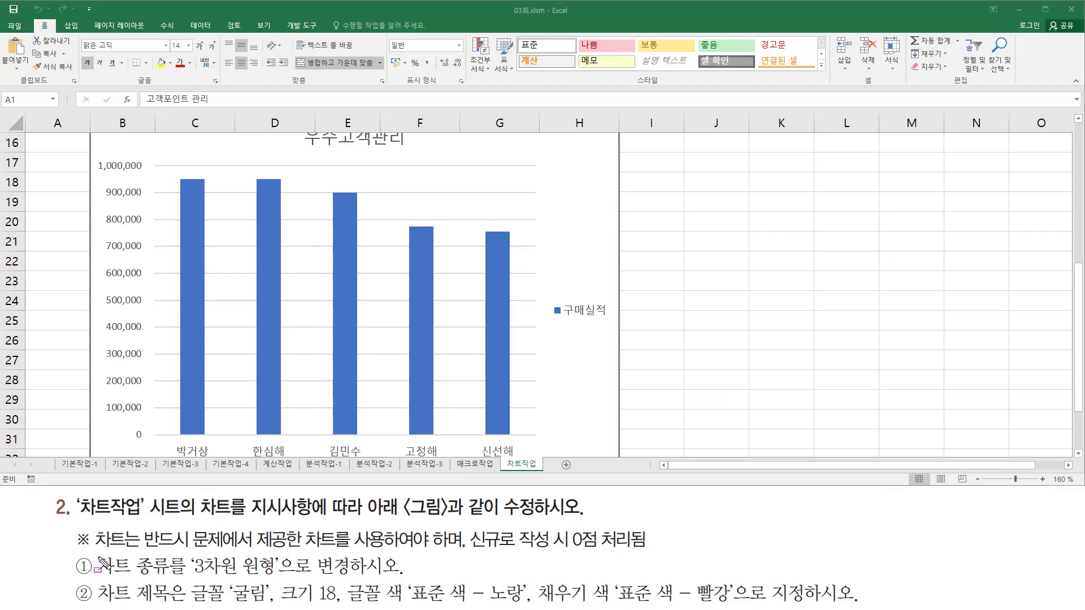
- Change the 우수고객관리 column chart's type to 3차원 원형
mouse_move(96, 554)
mouse_down()
mouse_move(168, 579)
mouse_move(294, 581)
mouse_up()
click(590, 195)
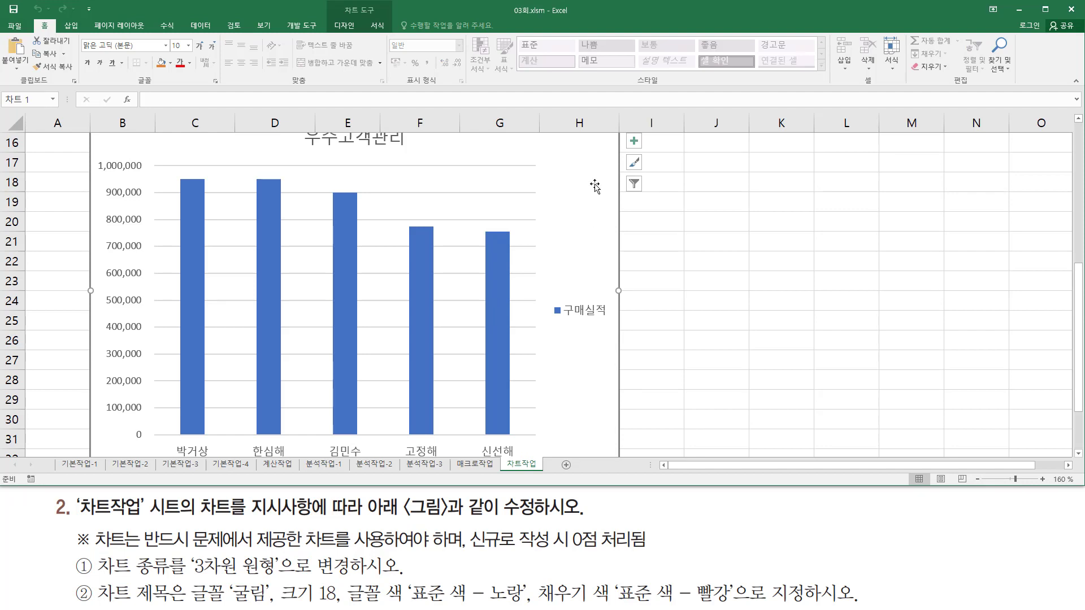
drag(339, 4, 383, 18)
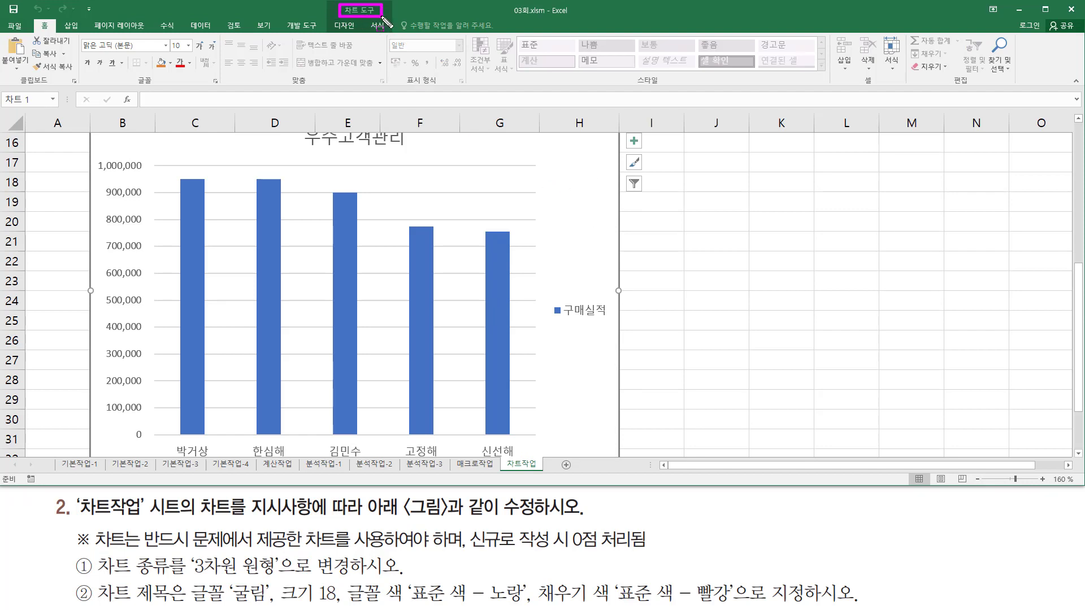
key(Escape)
click(342, 25)
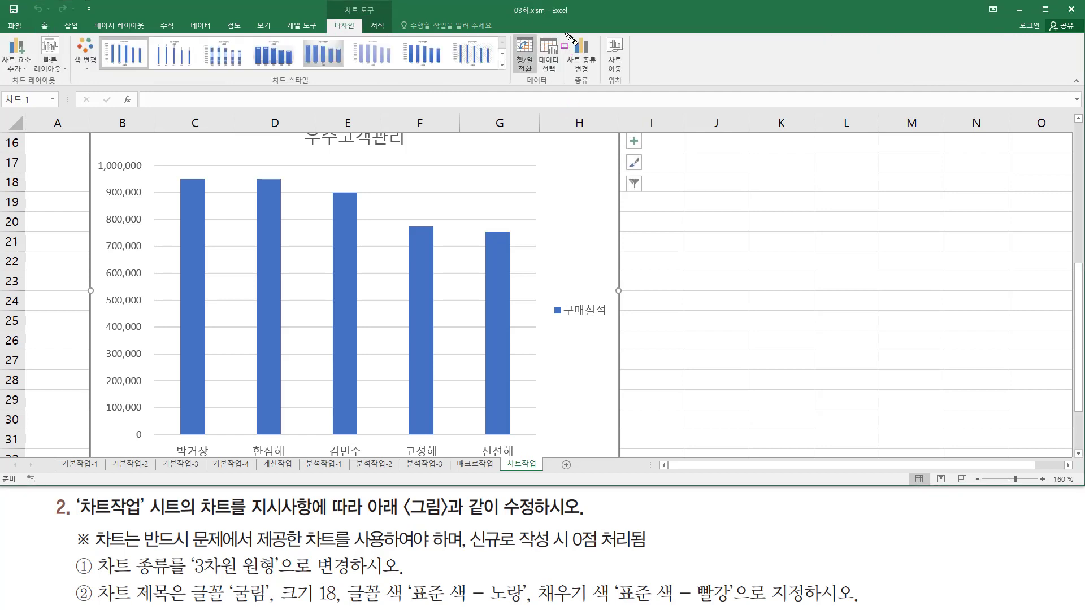
mouse_move(564, 32)
mouse_down()
mouse_move(600, 78)
mouse_move(591, 87)
mouse_up()
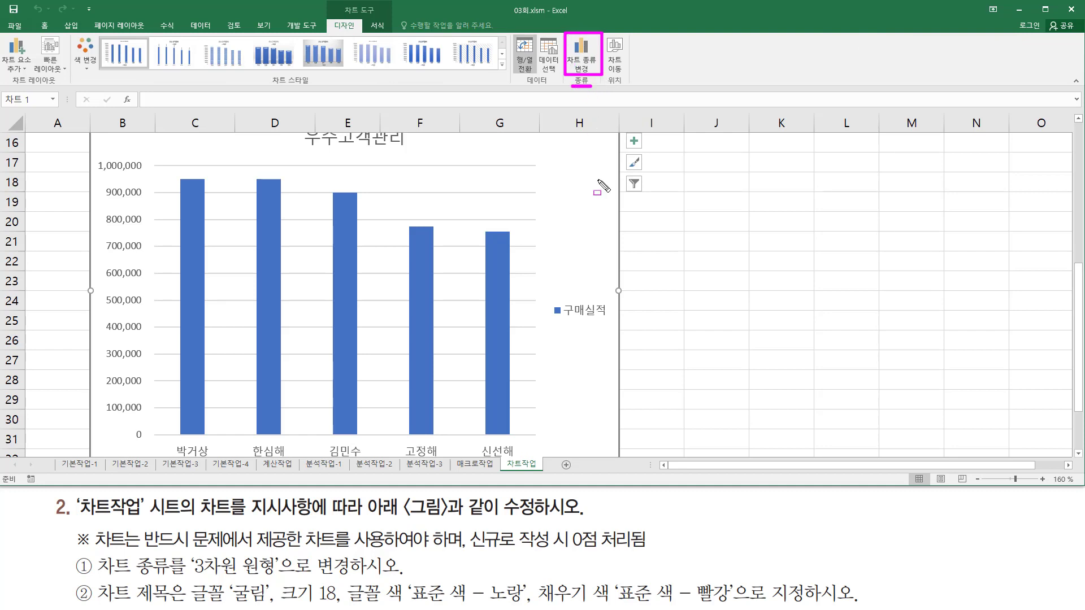
key(Escape)
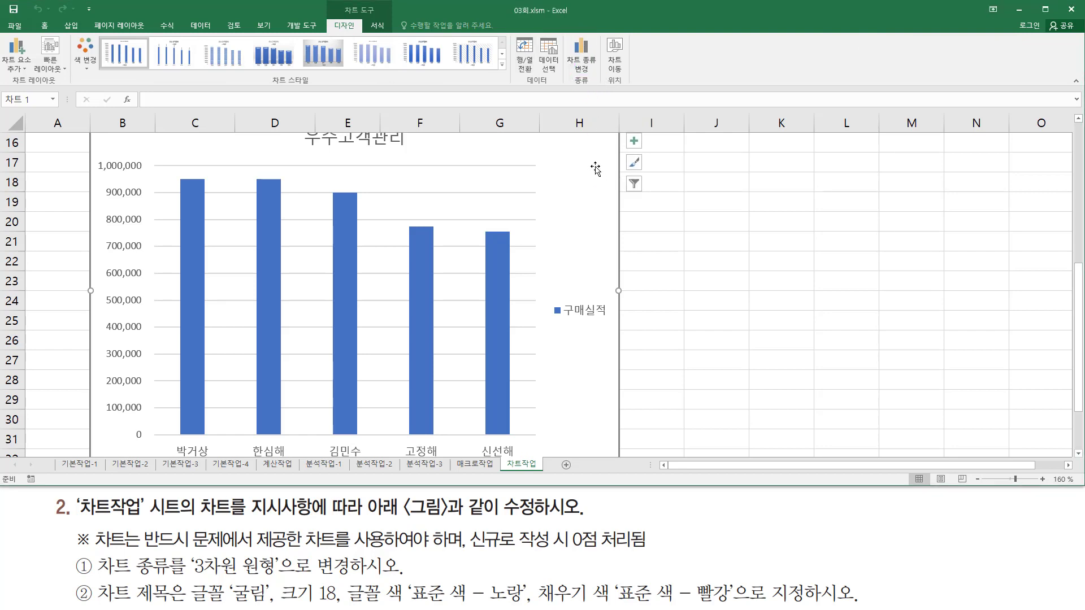
right_click(595, 168)
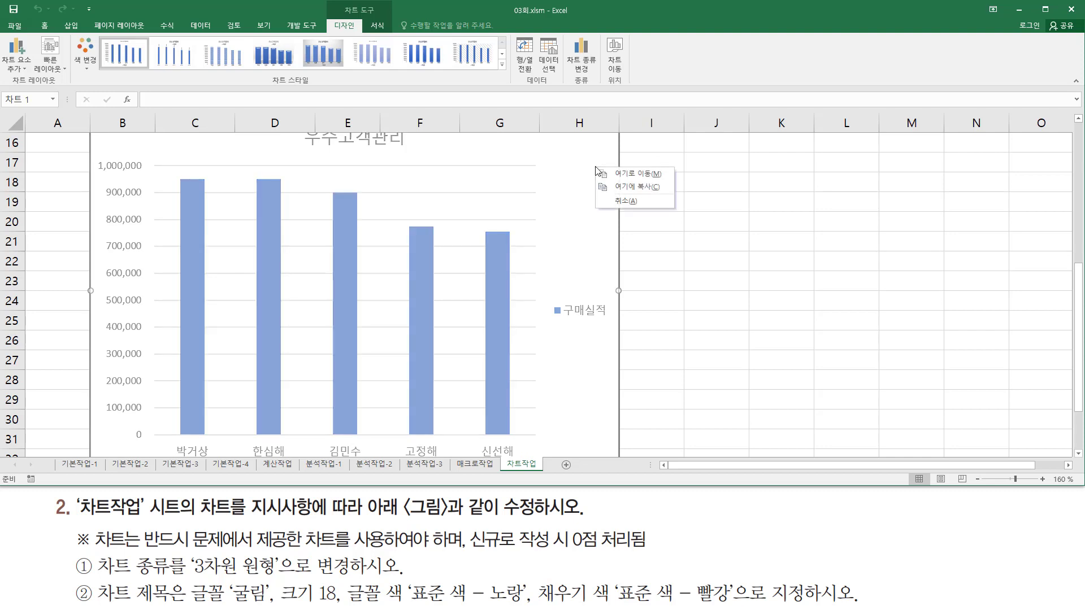
right_click(595, 168)
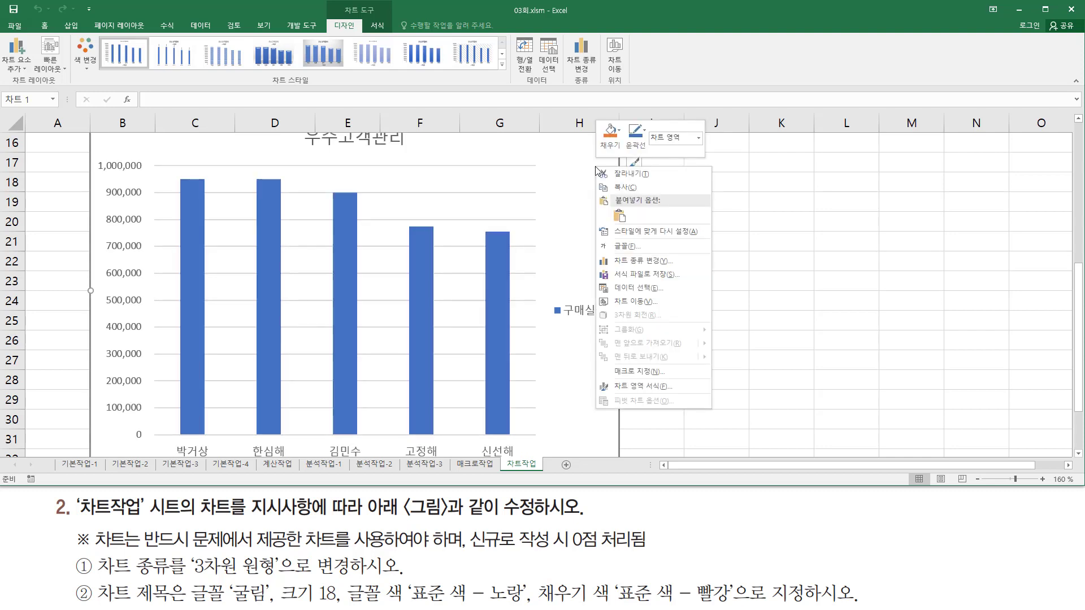
click(673, 262)
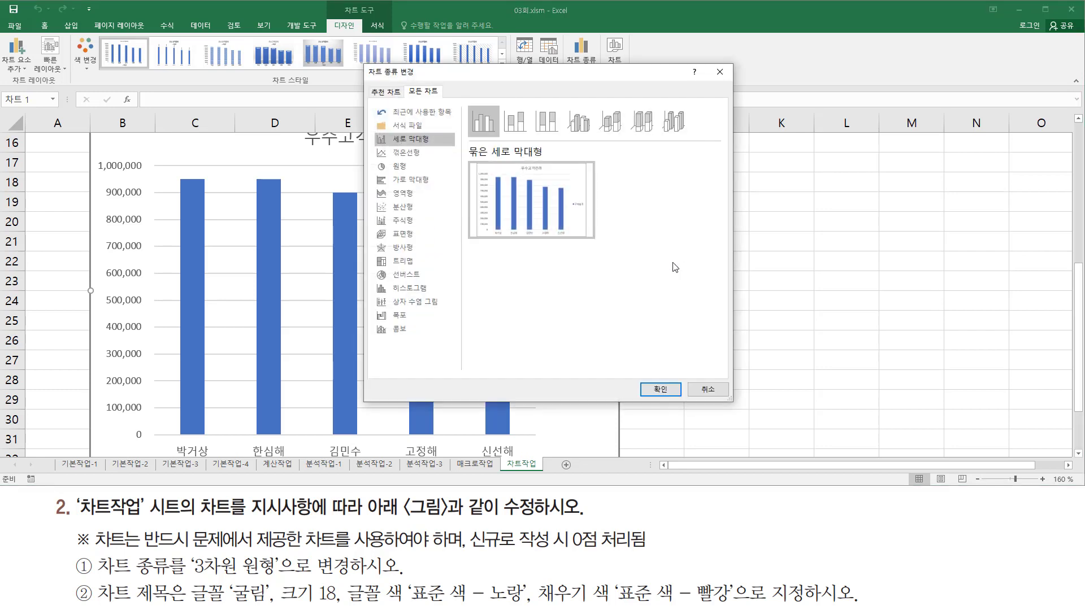
click(409, 168)
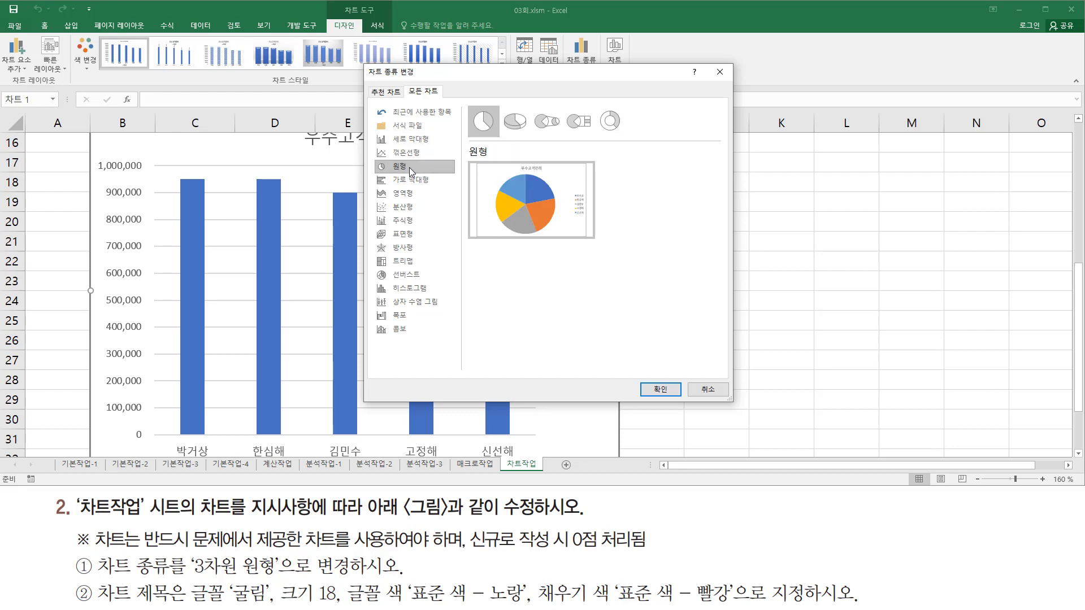
click(520, 122)
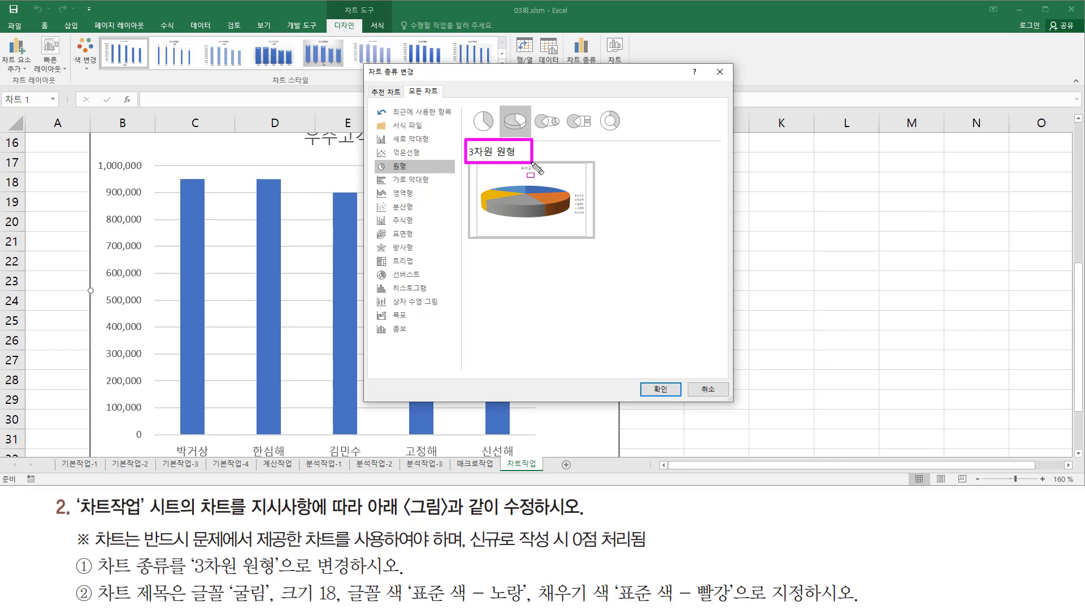
click(651, 390)
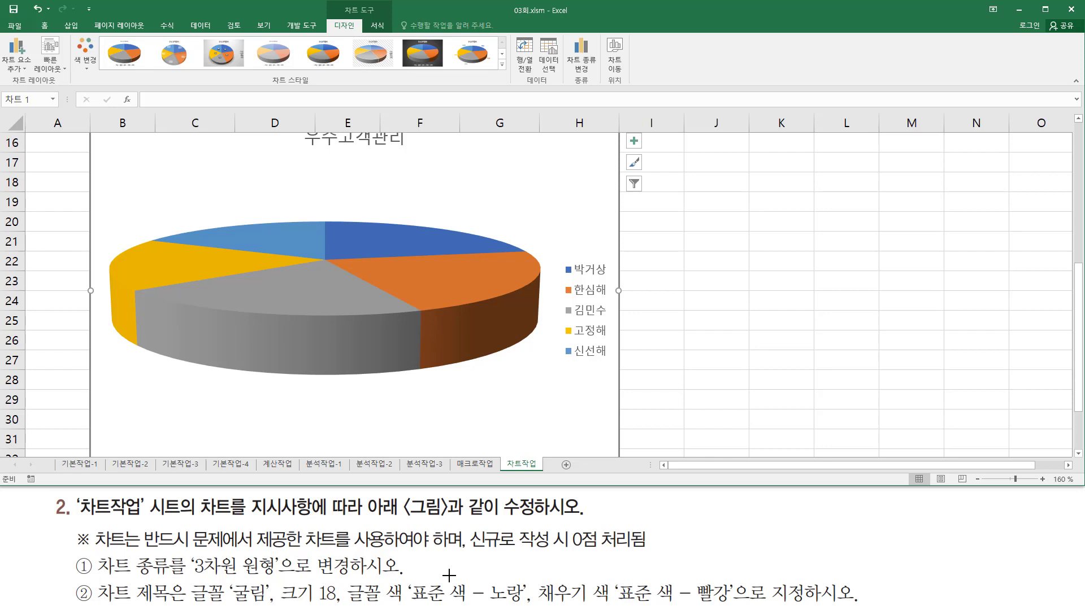
- Set the chart title 우수고객관리 to the 굴림 font at size 18
mouse_move(96, 578)
mouse_down()
mouse_move(125, 604)
mouse_move(175, 605)
mouse_up()
click(1078, 120)
click(1078, 120)
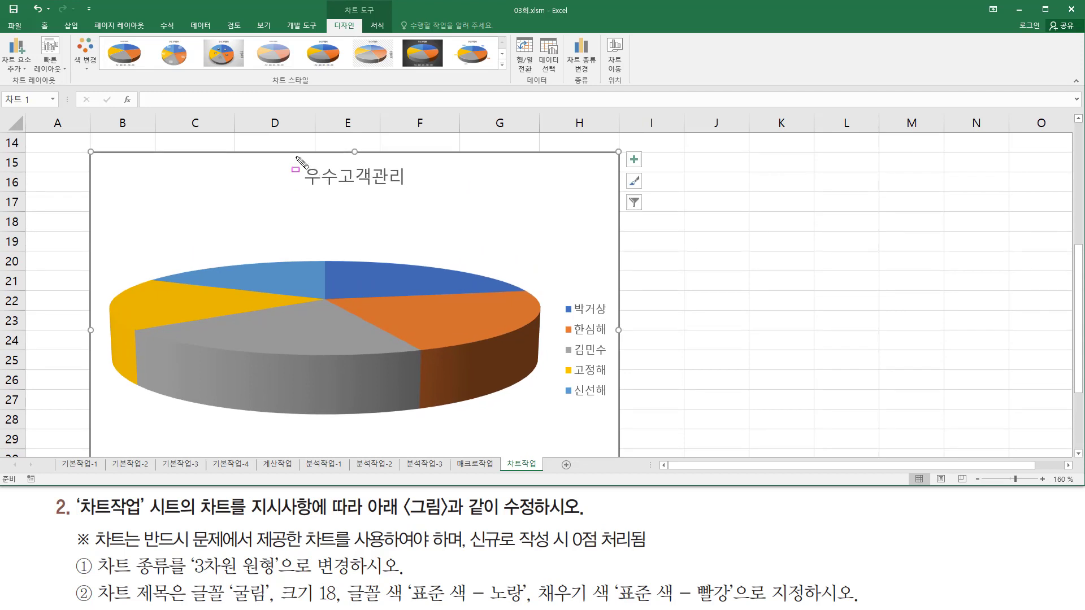
drag(295, 157, 408, 194)
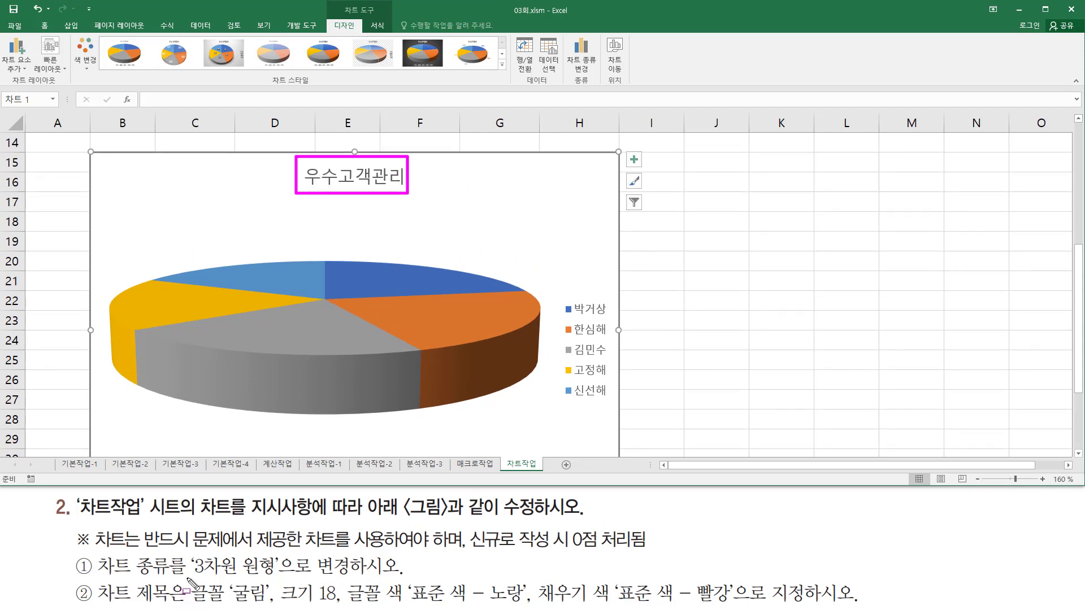
mouse_move(187, 590)
mouse_down()
mouse_move(435, 607)
mouse_move(537, 599)
mouse_move(530, 581)
mouse_move(733, 606)
mouse_up()
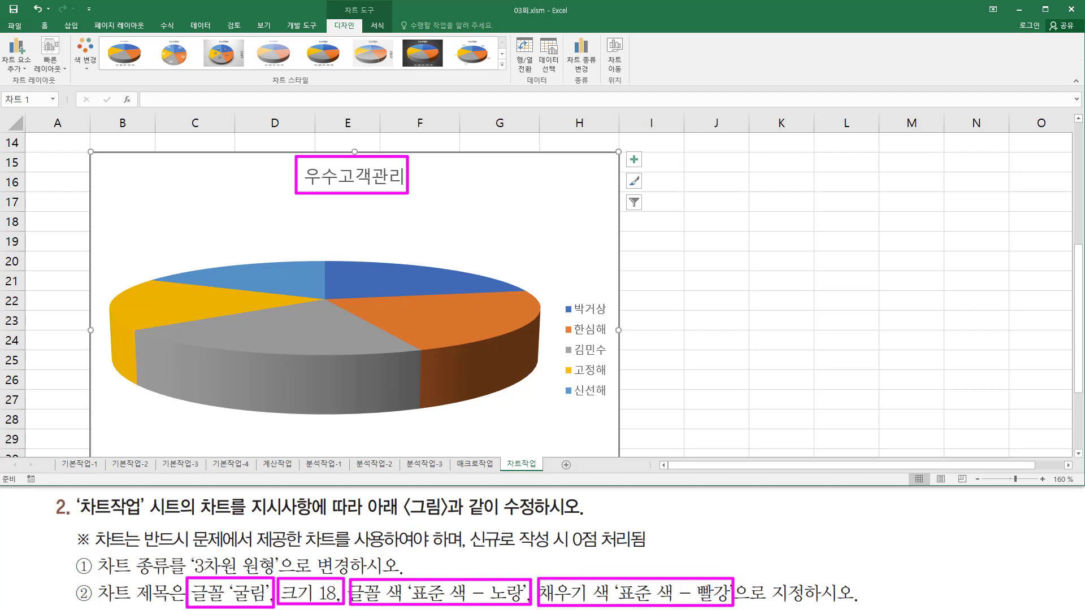
click(337, 184)
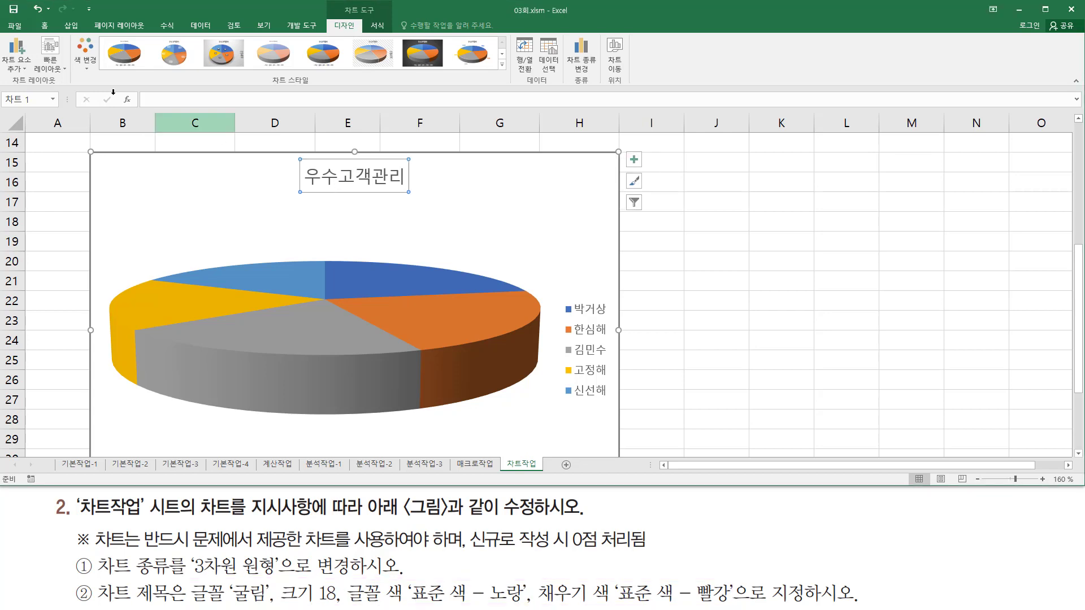
click(43, 26)
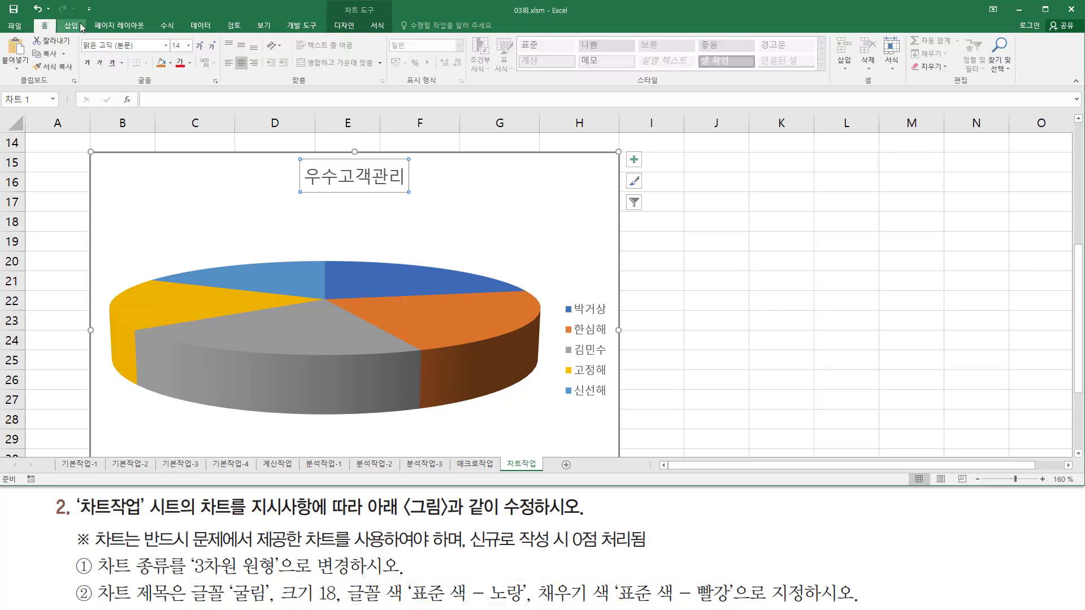
drag(80, 35, 198, 57)
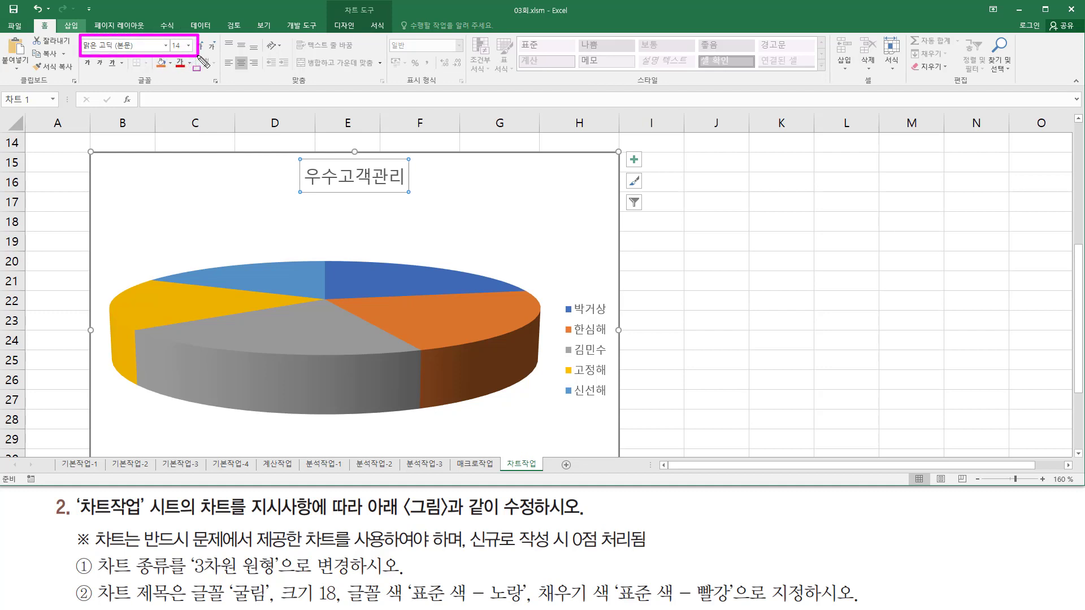
key(Escape)
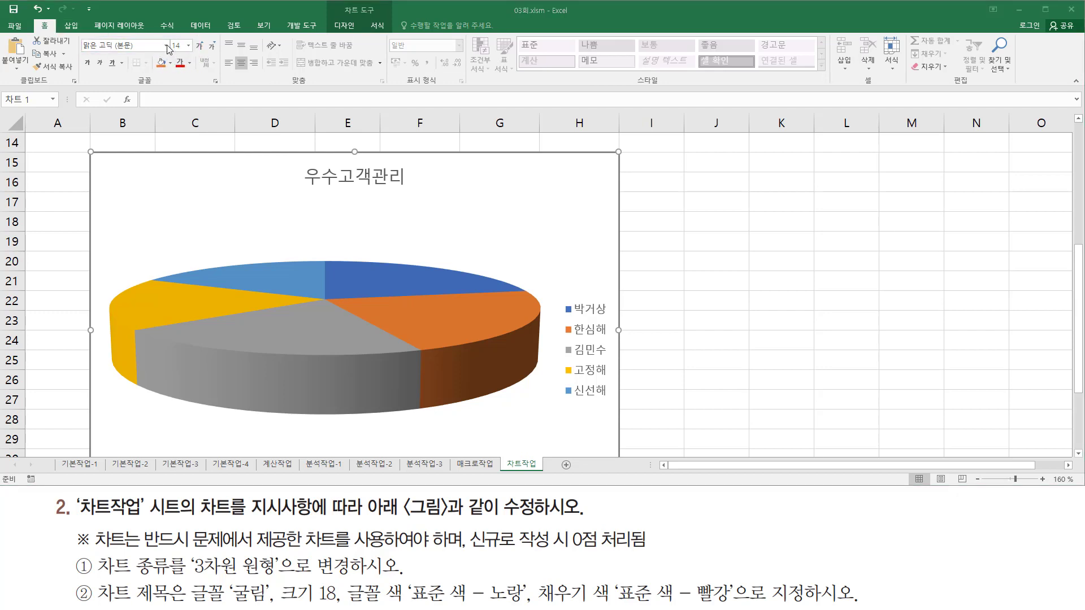
click(167, 45)
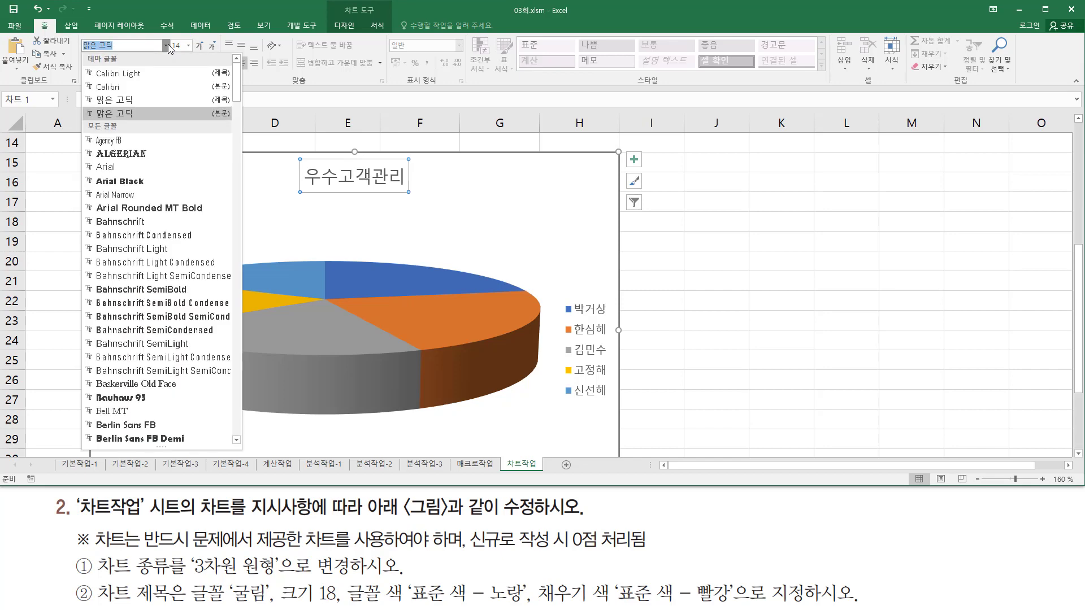
scroll(161, 197, down, 3)
scroll(161, 198, down, 18)
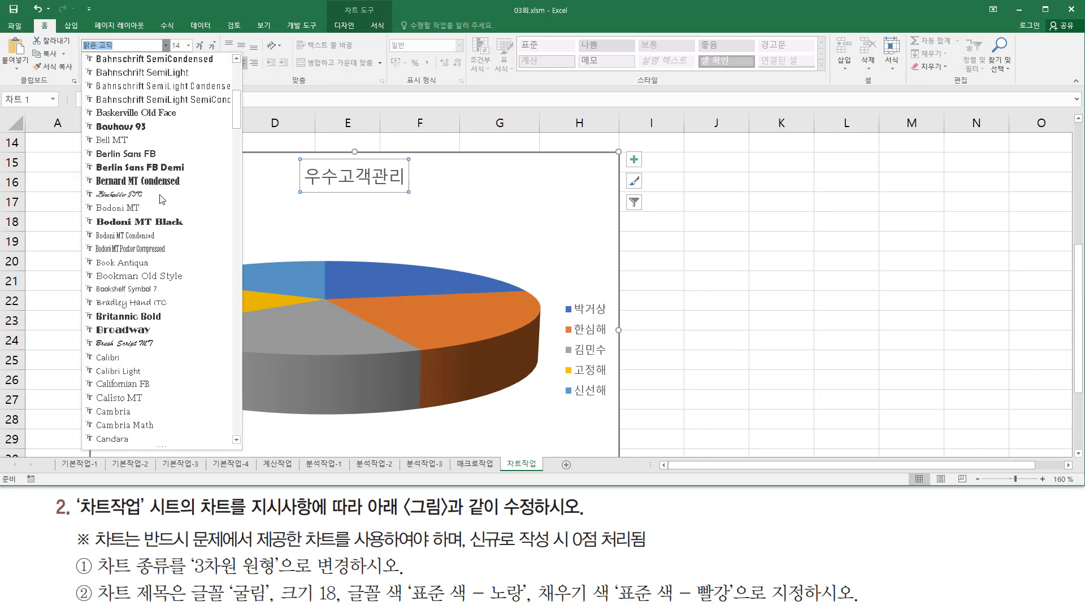
scroll(161, 197, down, 15)
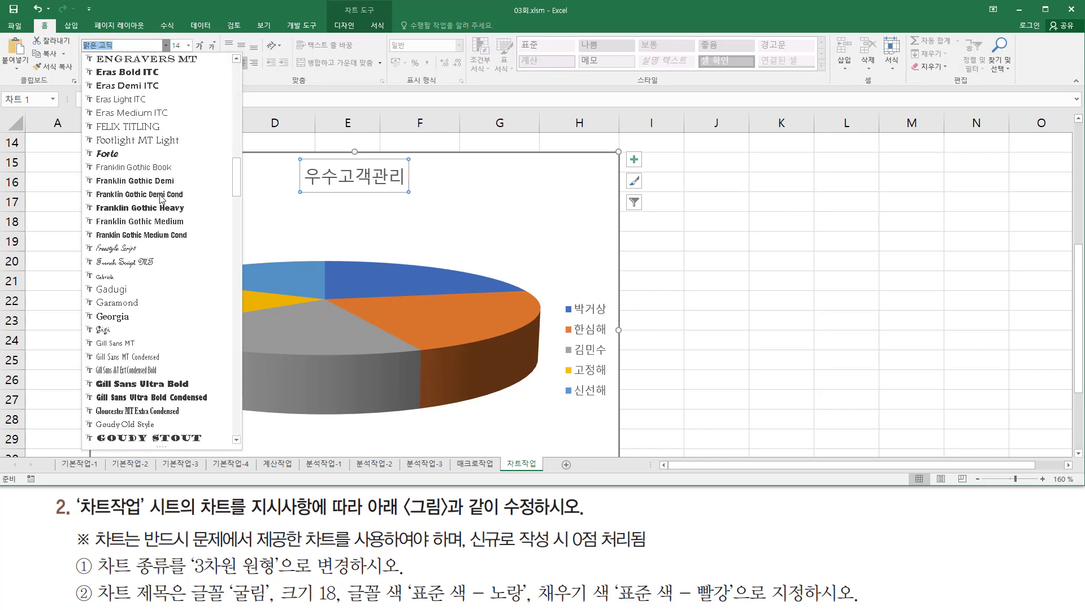
scroll(161, 197, down, 20)
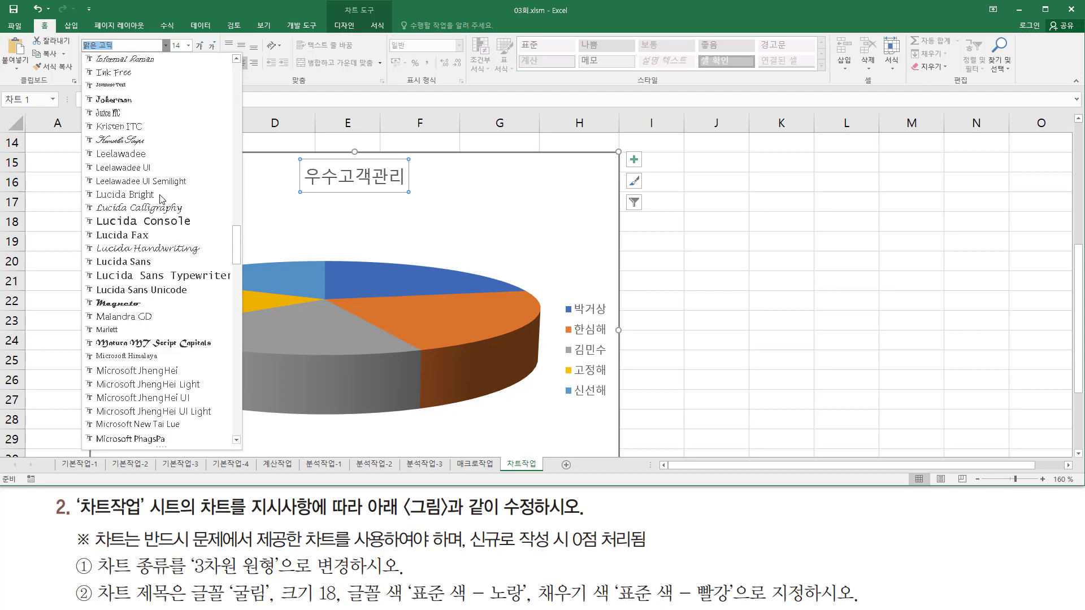
scroll(163, 199, down, 20)
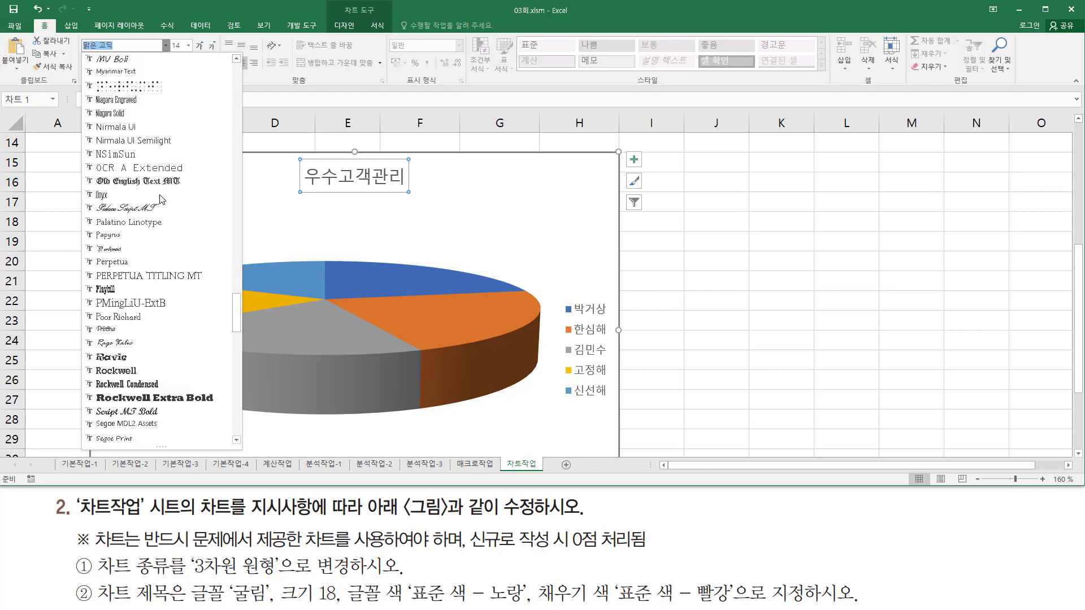
scroll(162, 198, down, 7)
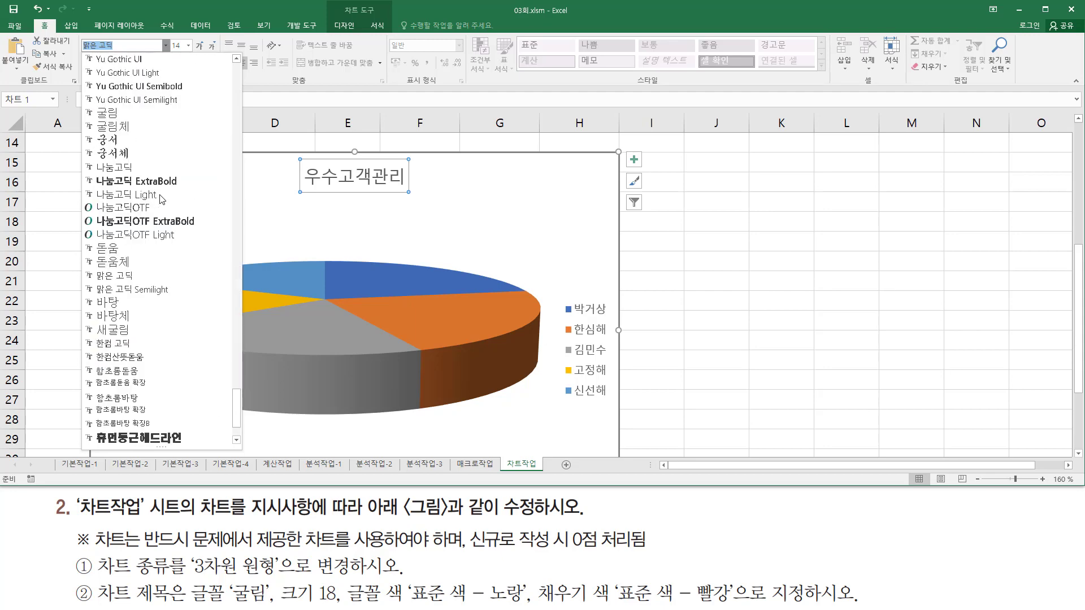
click(140, 113)
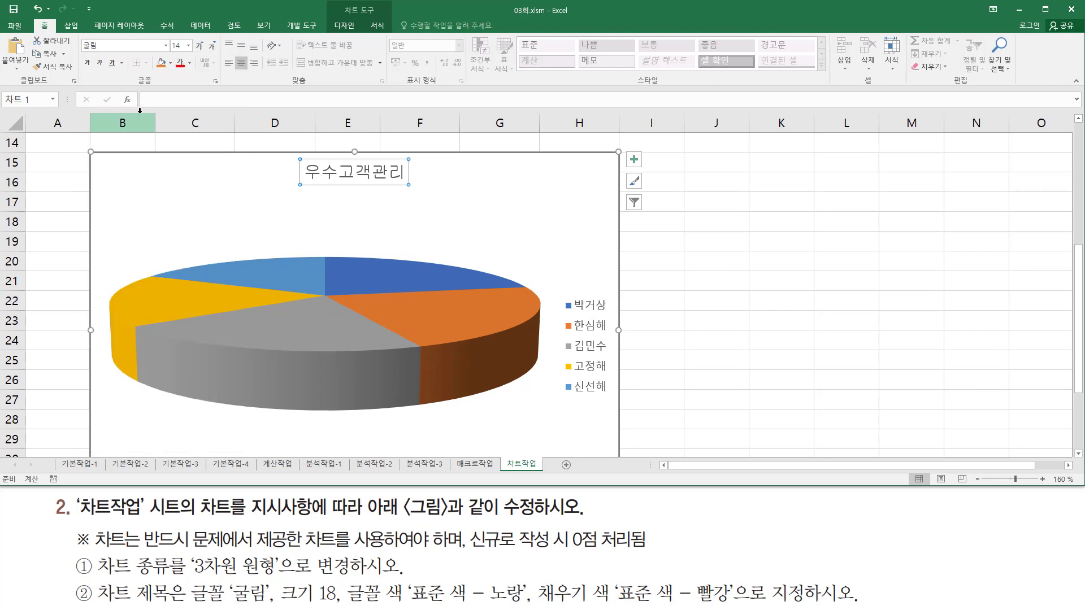
click(187, 46)
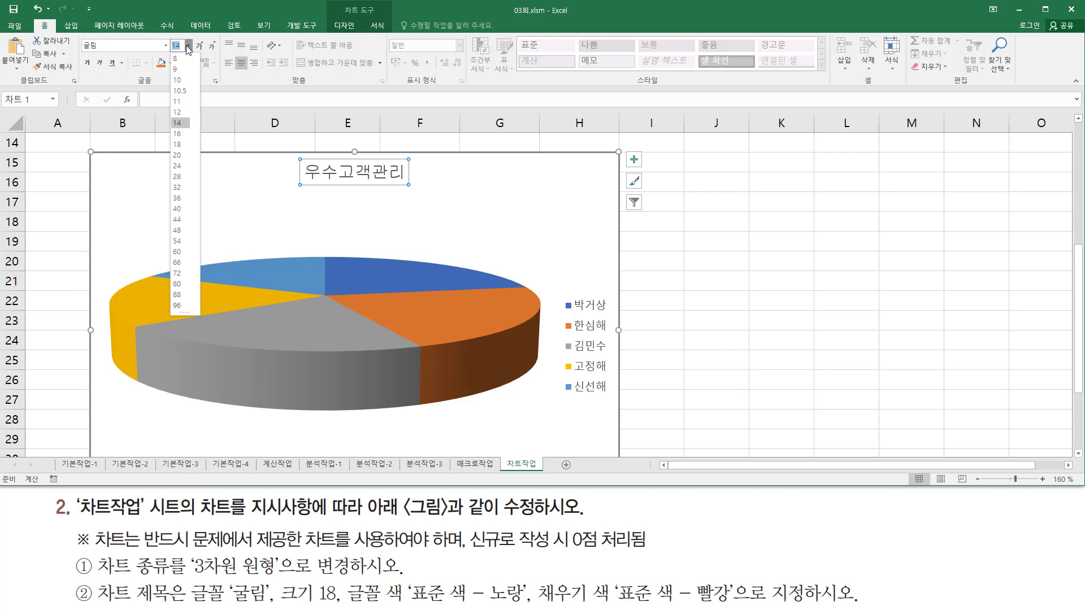
click(182, 144)
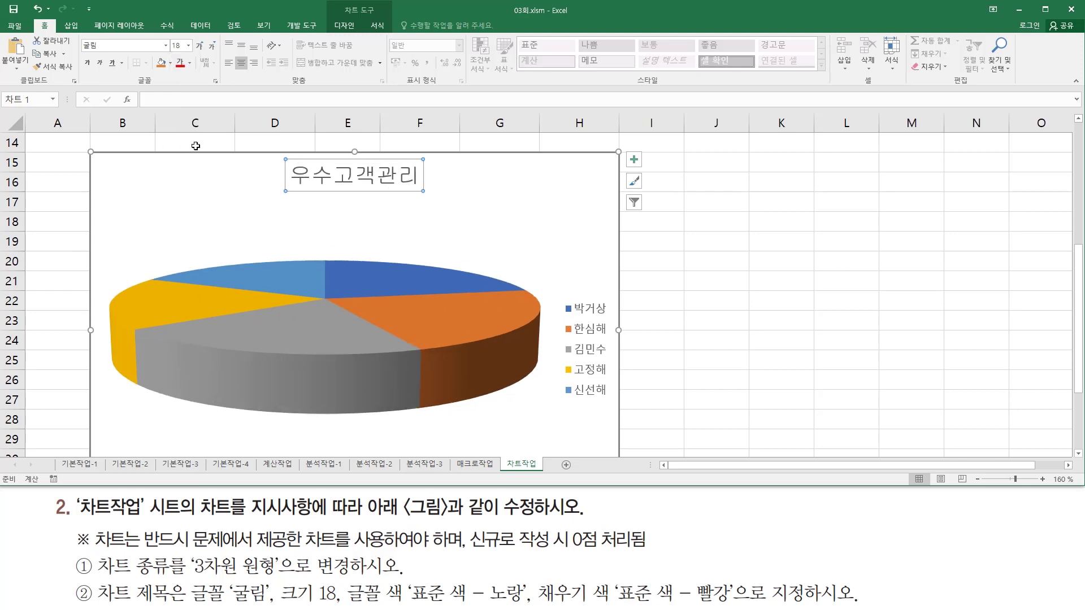
- Color the chart title's text 표준 색 노랑 and fill its background with 표준 색 빨강
click(190, 64)
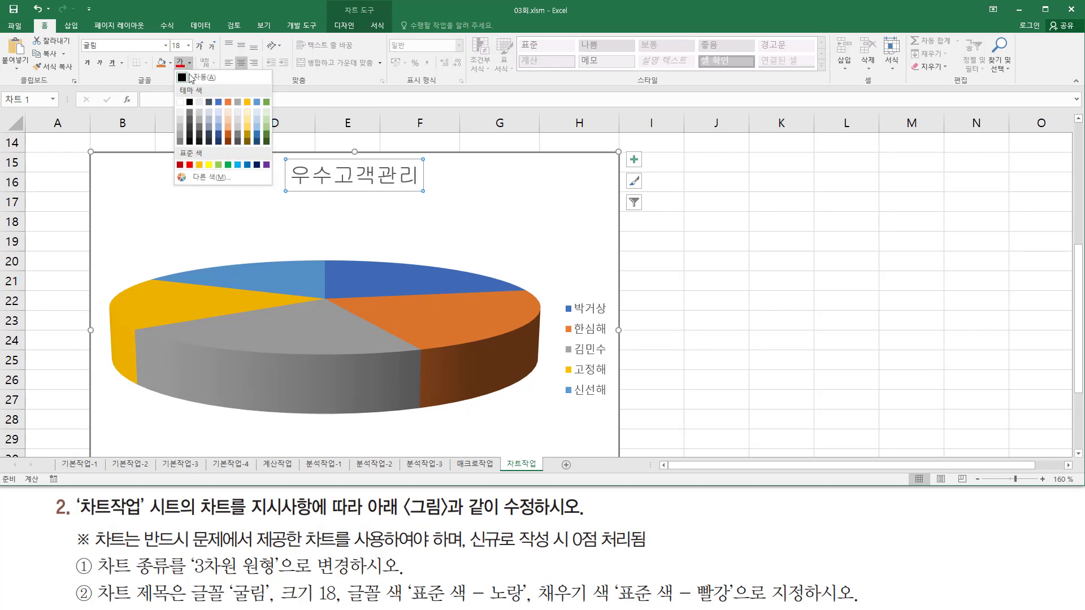
click(208, 165)
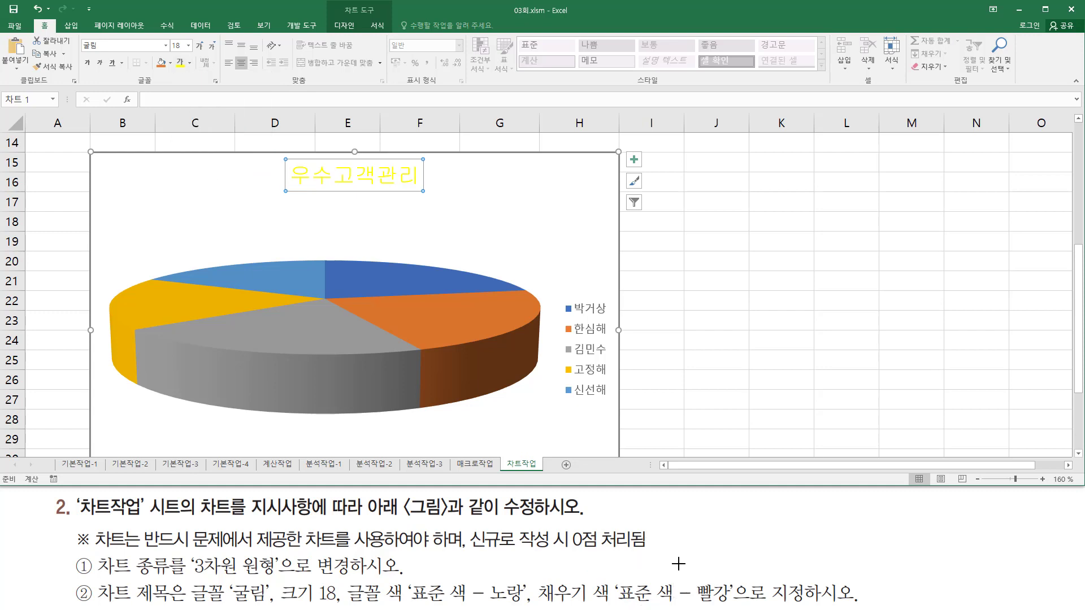
click(170, 65)
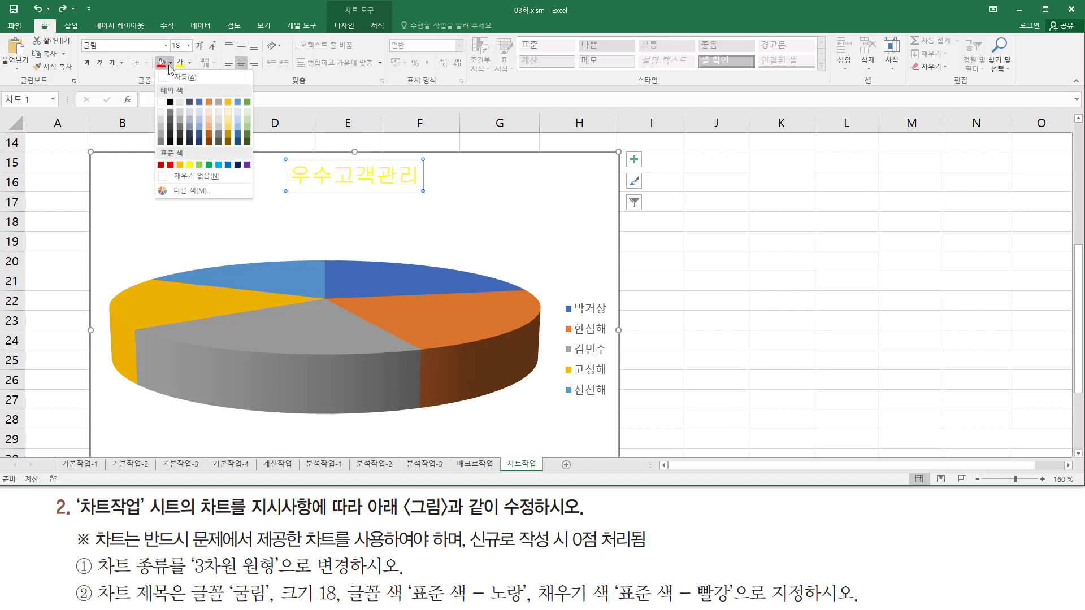
click(170, 164)
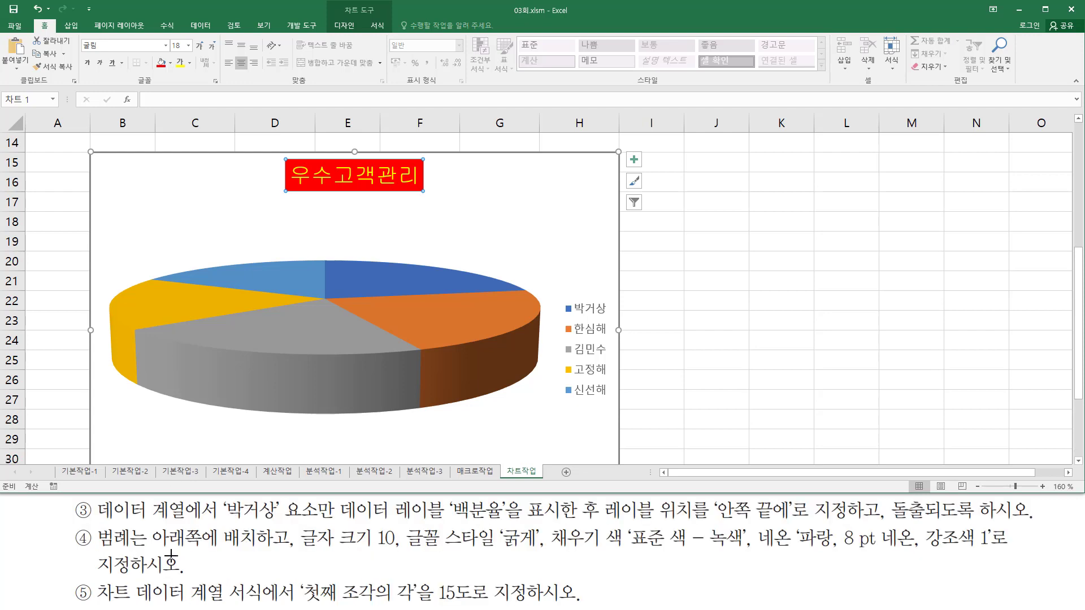
drag(94, 531, 185, 531)
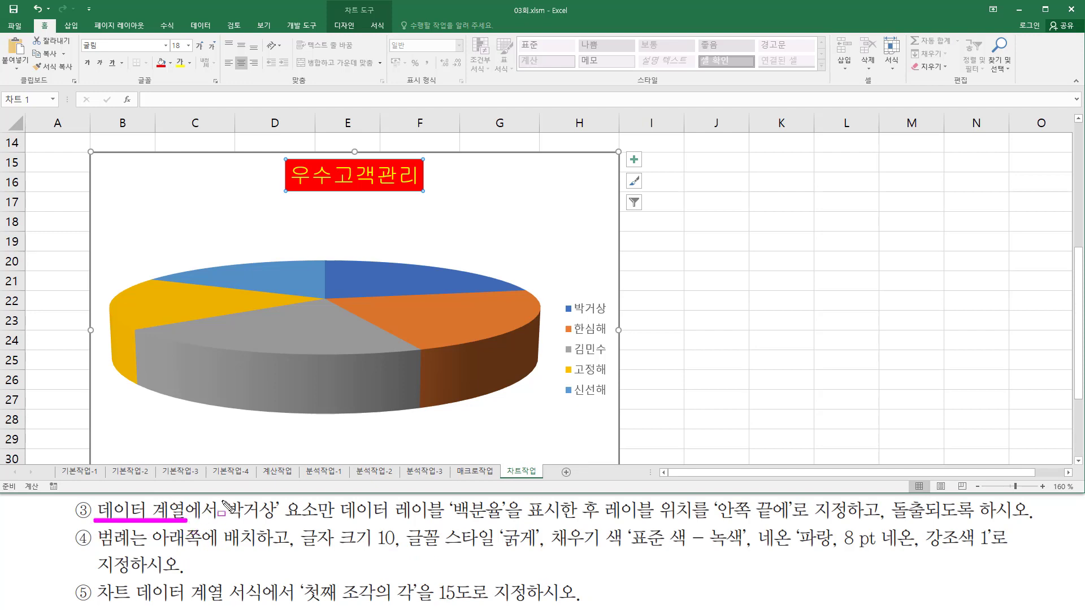
mouse_move(223, 500)
mouse_down()
mouse_move(275, 521)
mouse_move(610, 521)
mouse_move(600, 521)
mouse_up()
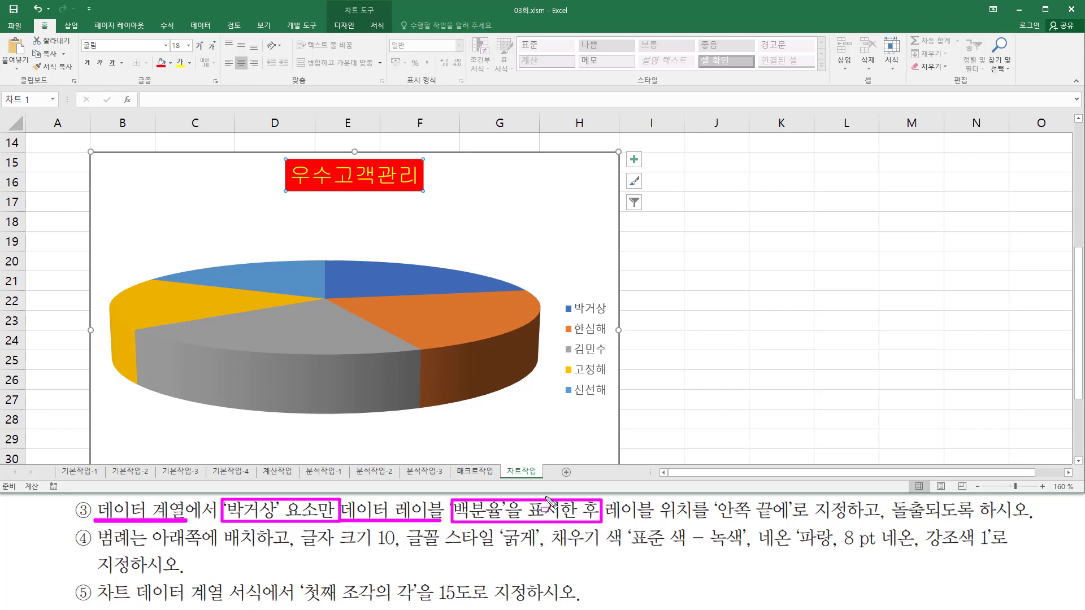
drag(606, 519, 793, 522)
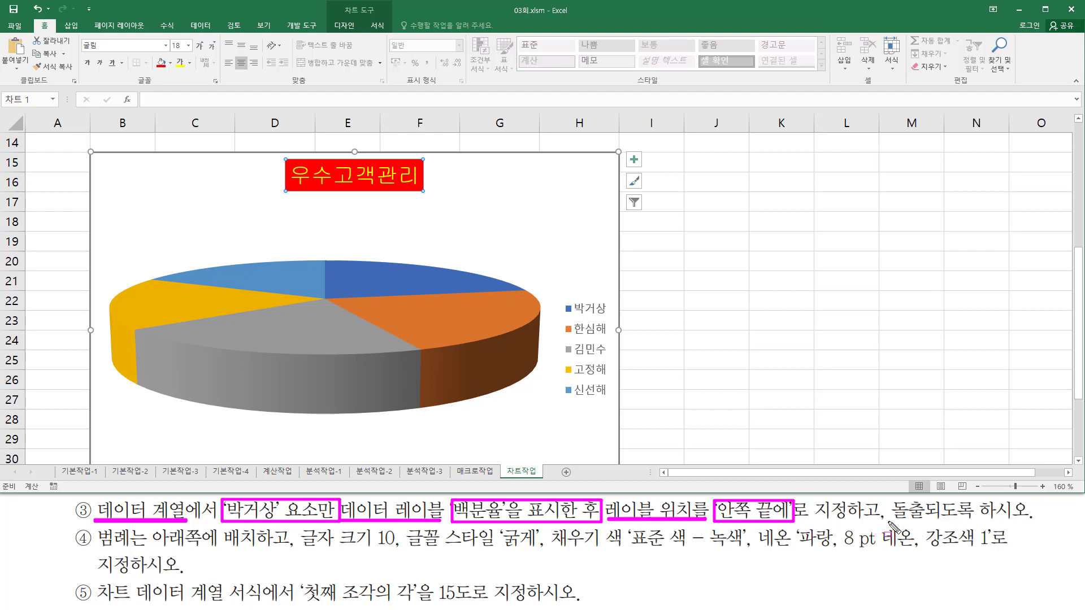
mouse_move(891, 521)
mouse_down()
mouse_move(1082, 523)
mouse_move(1031, 522)
mouse_up()
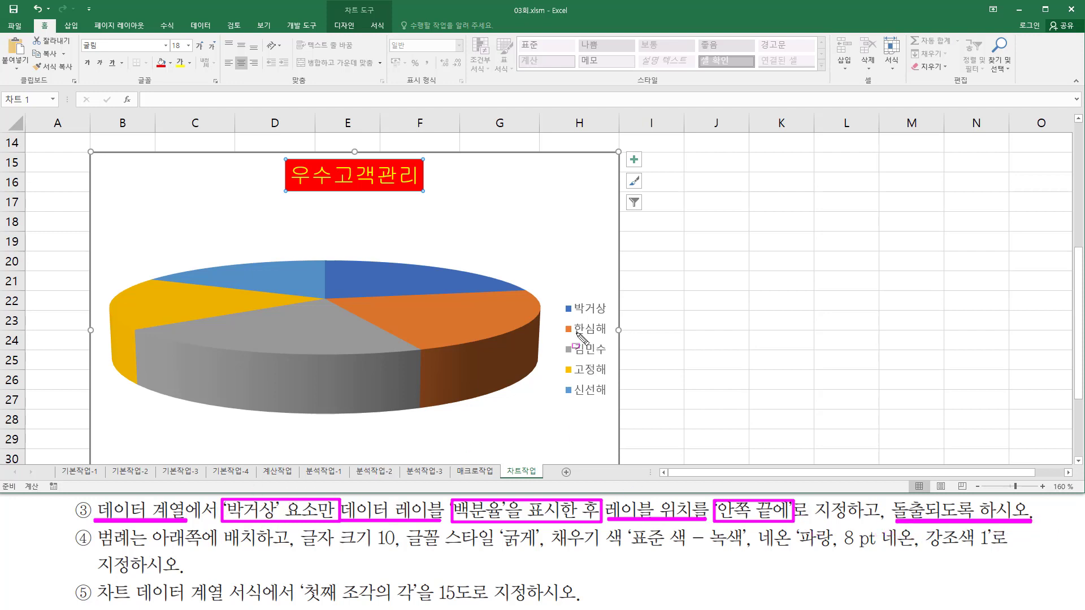
- Select only the dark blue slice of the 우수고객관리 pie
drag(560, 297, 609, 320)
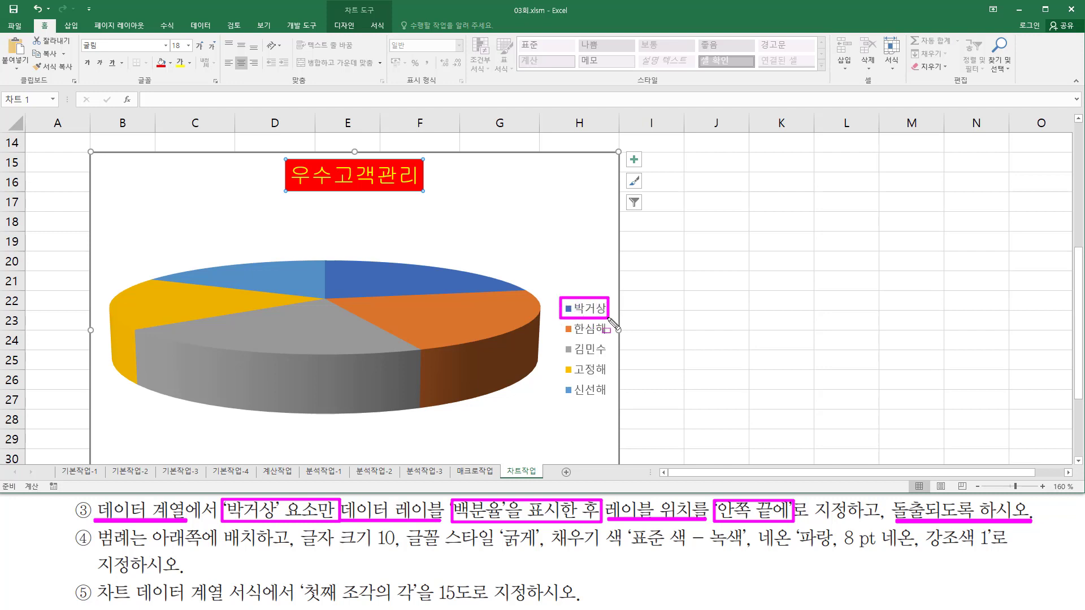
drag(347, 264, 401, 286)
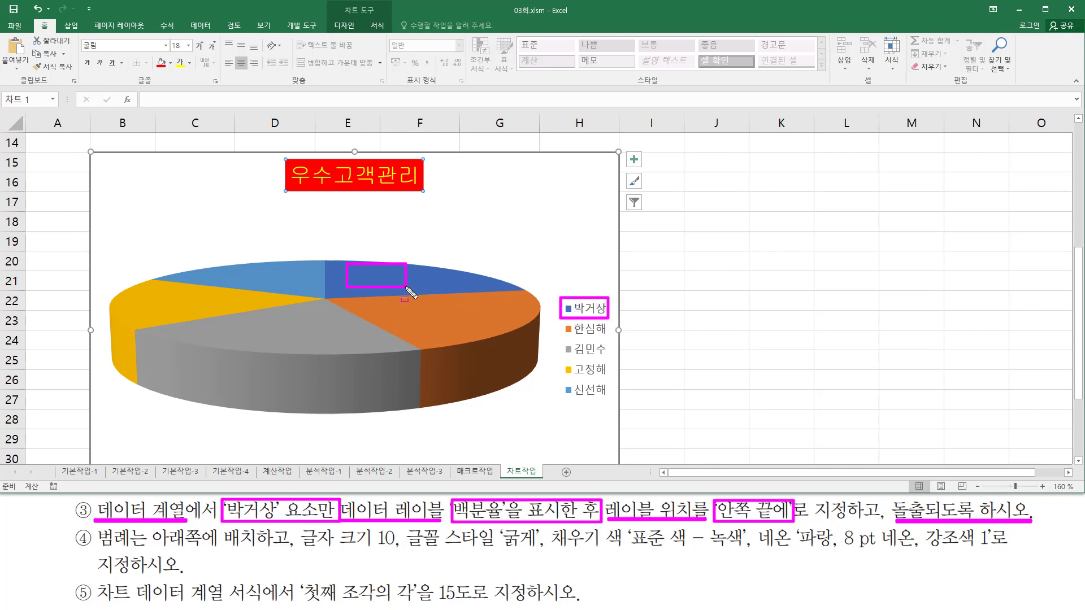
key(Escape)
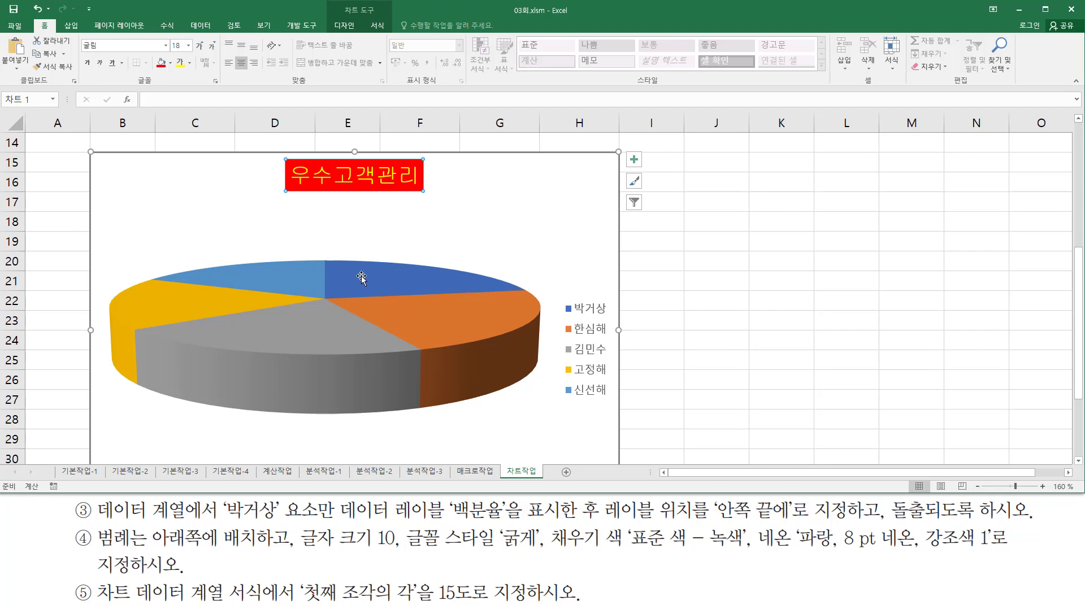
click(362, 278)
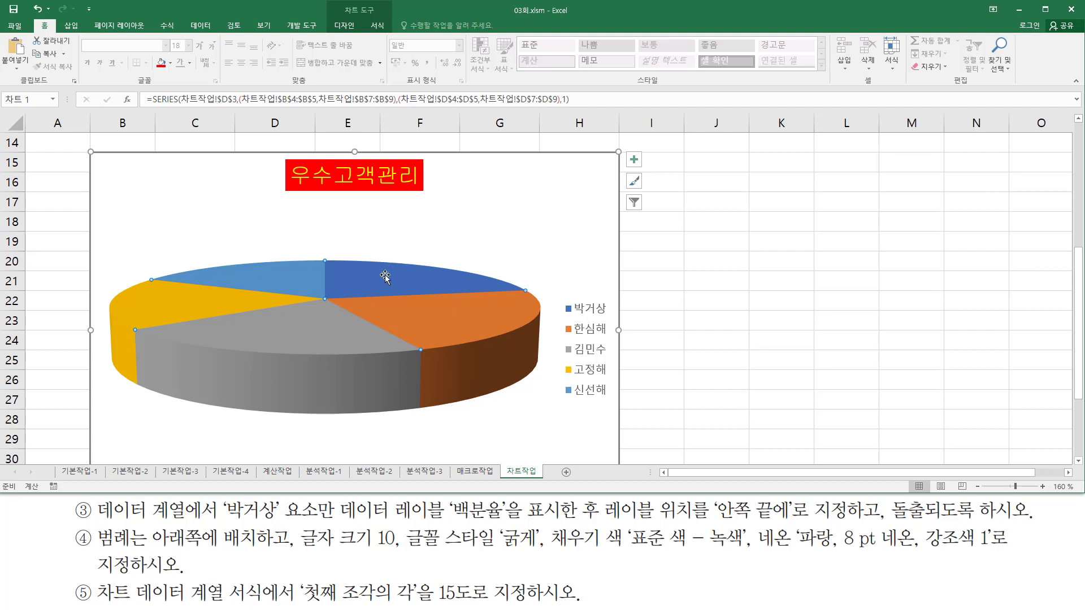
mouse_move(385, 276)
mouse_move(354, 283)
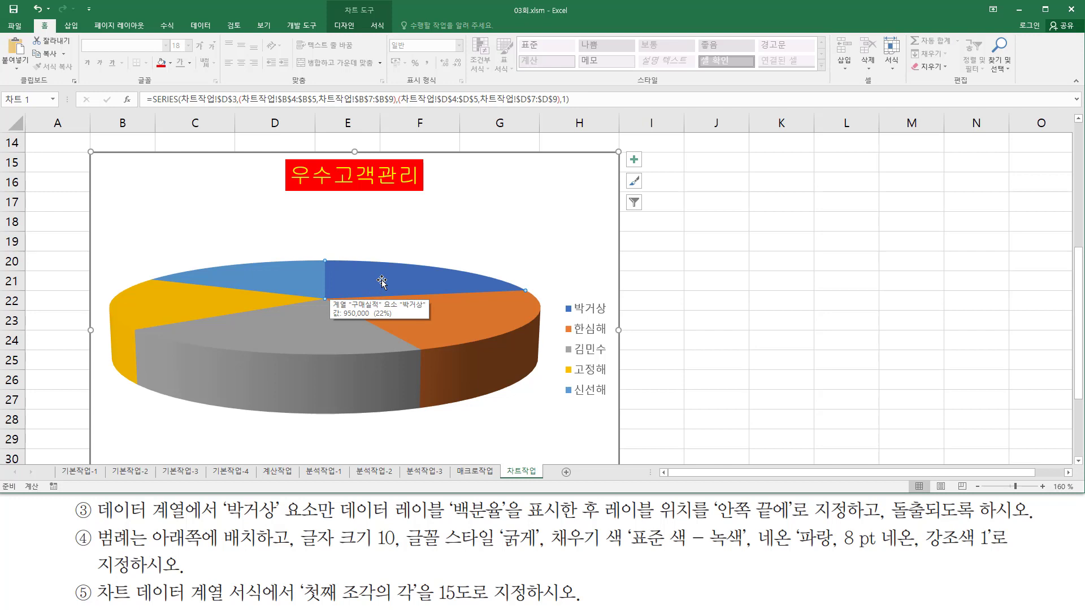
click(344, 26)
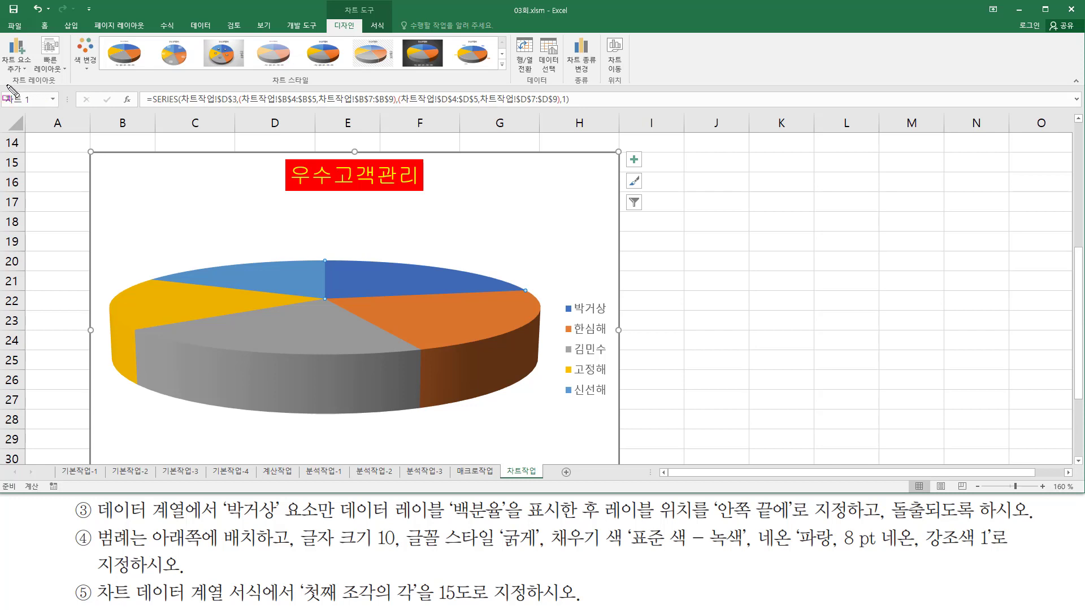
drag(6, 85, 62, 86)
drag(5, 35, 33, 75)
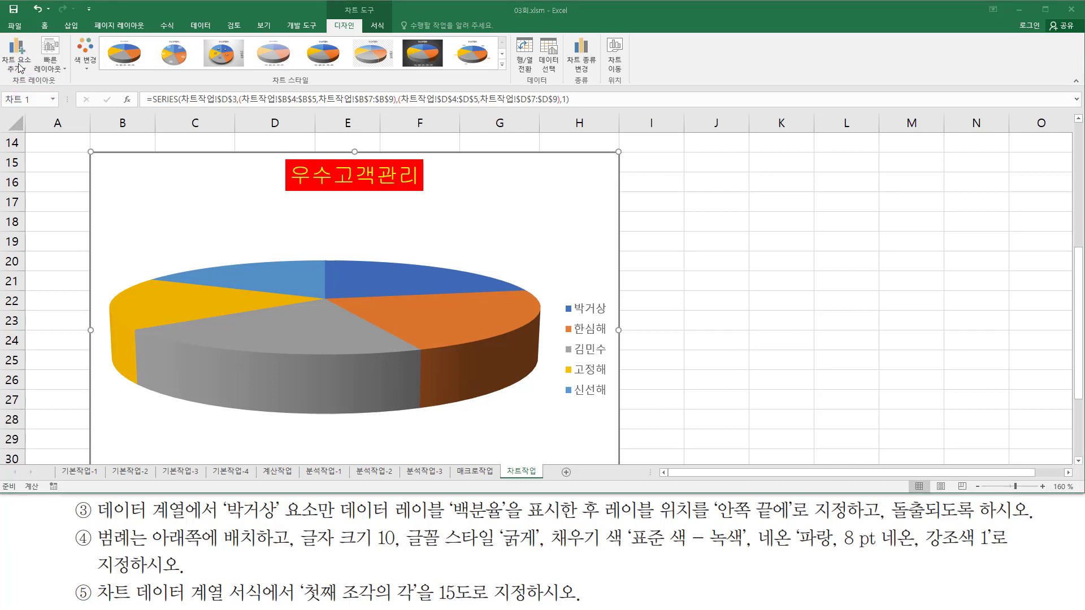
click(20, 67)
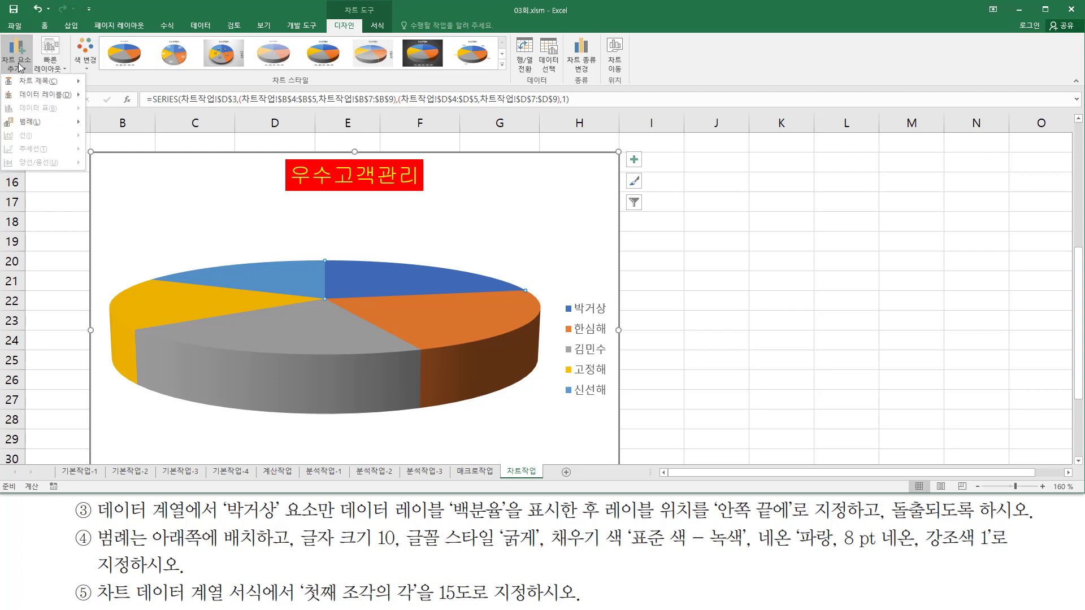
mouse_move(46, 98)
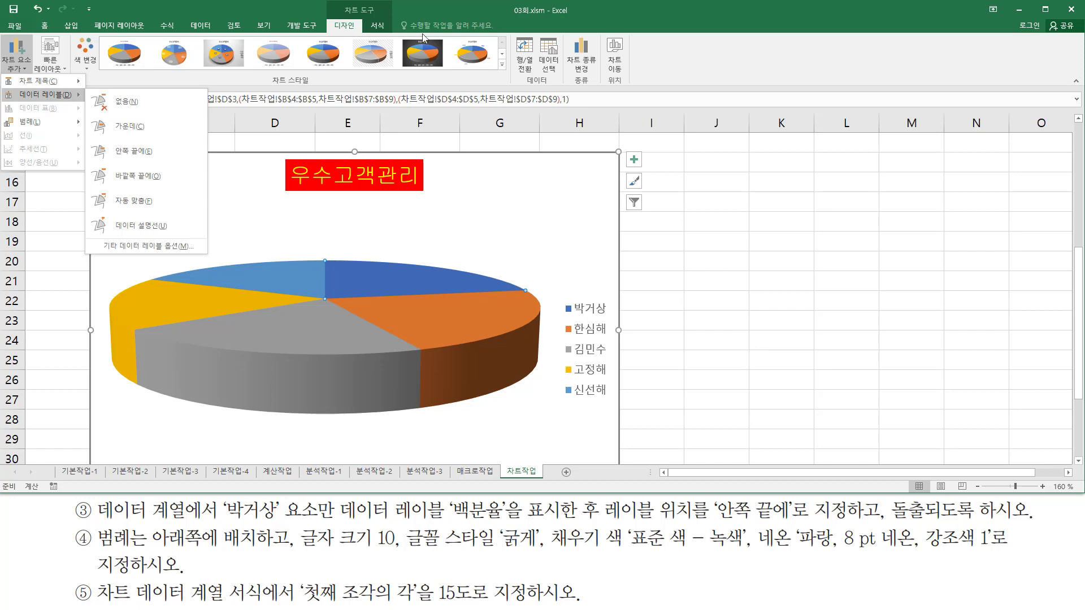
click(466, 9)
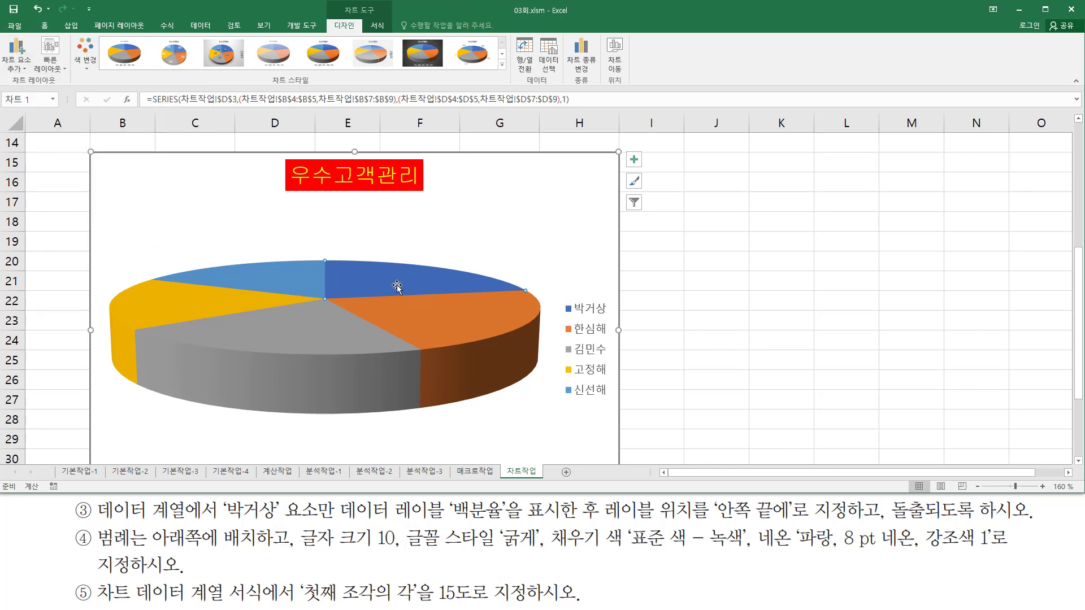
- Try adding a default data label to the dark blue slice, and undo it
right_click(360, 275)
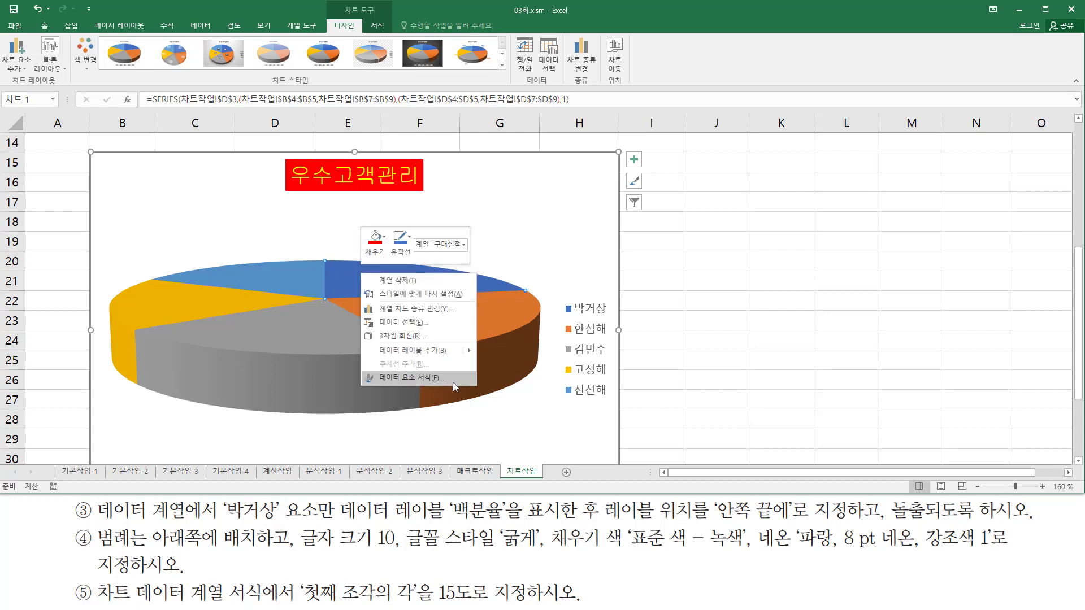
mouse_move(432, 350)
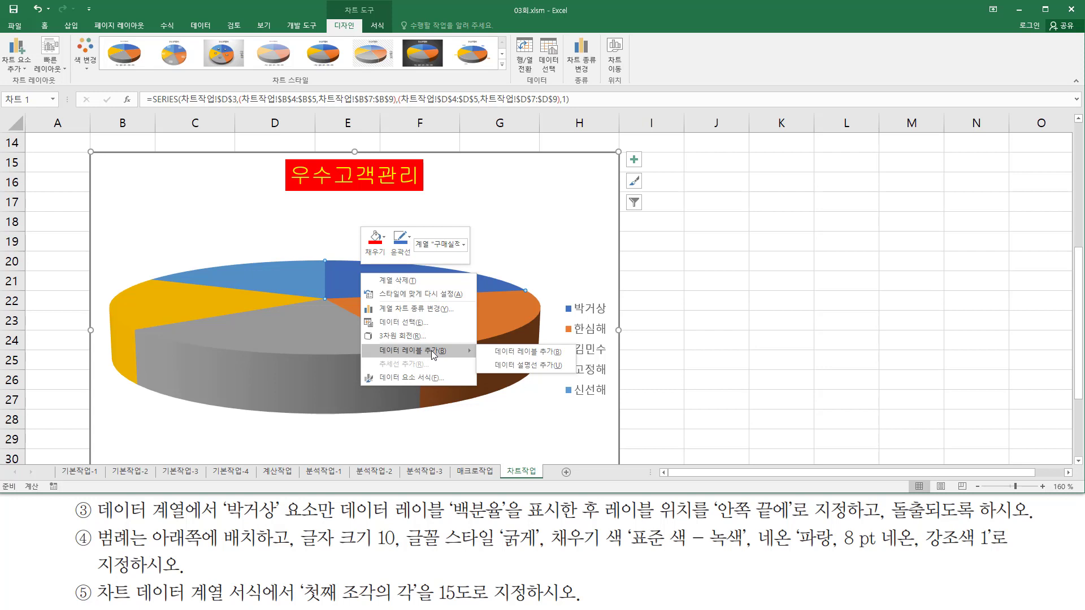
click(432, 350)
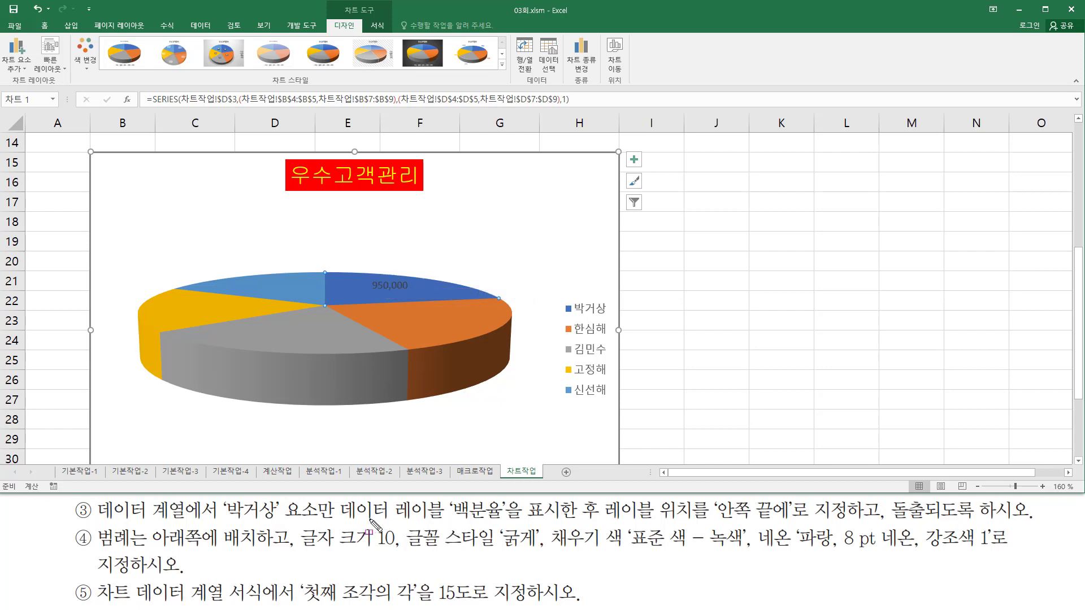
drag(336, 521, 516, 525)
key(Escape)
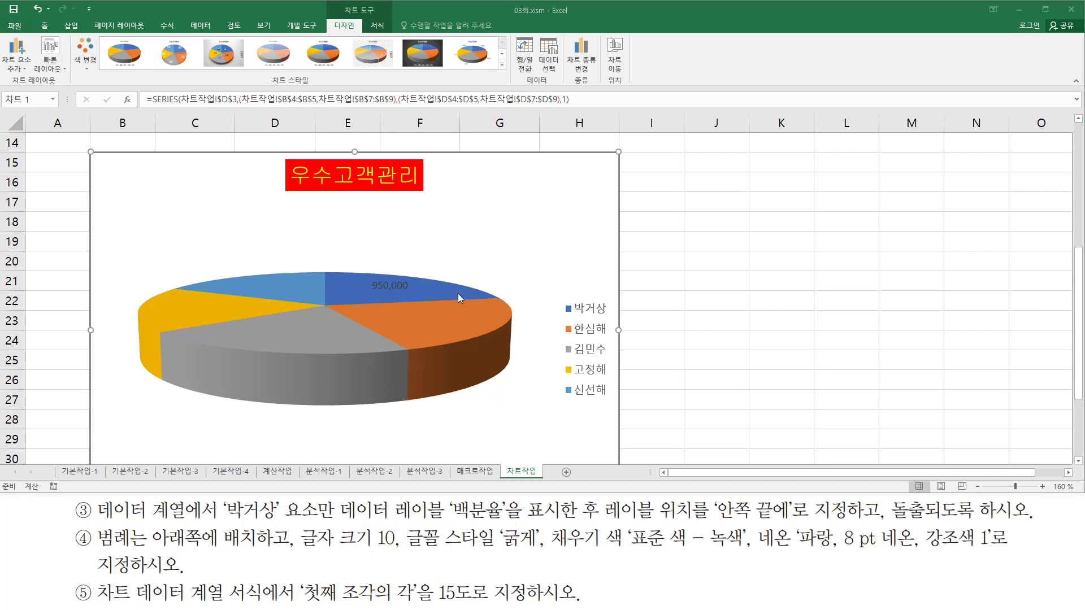
click(401, 272)
key(ctrl+z)
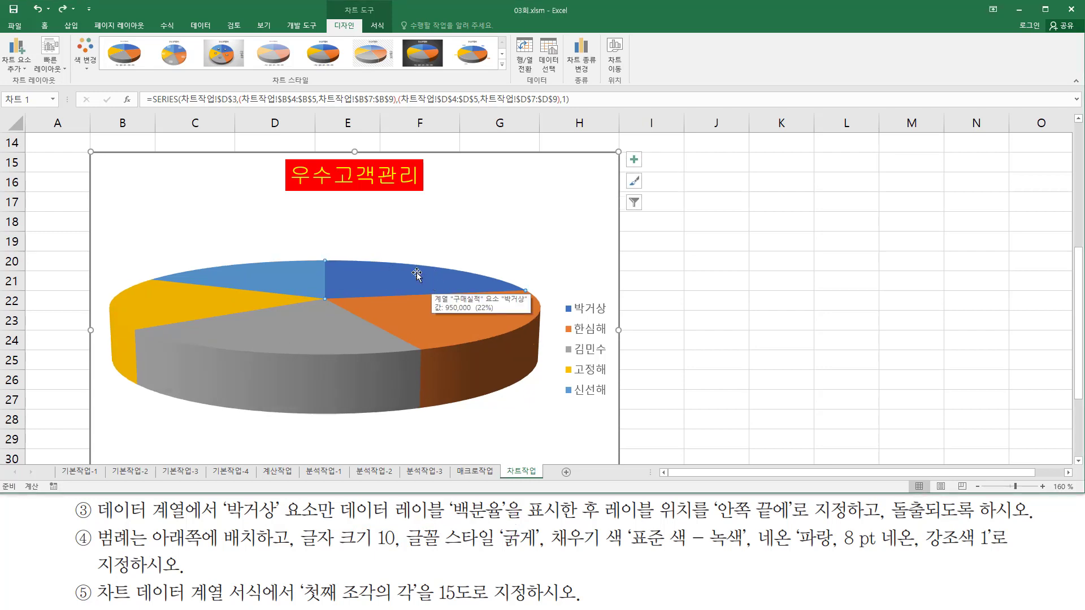
- Add a data label to the dark blue slice through the additional label options, showing 백분율 instead of 값
click(21, 69)
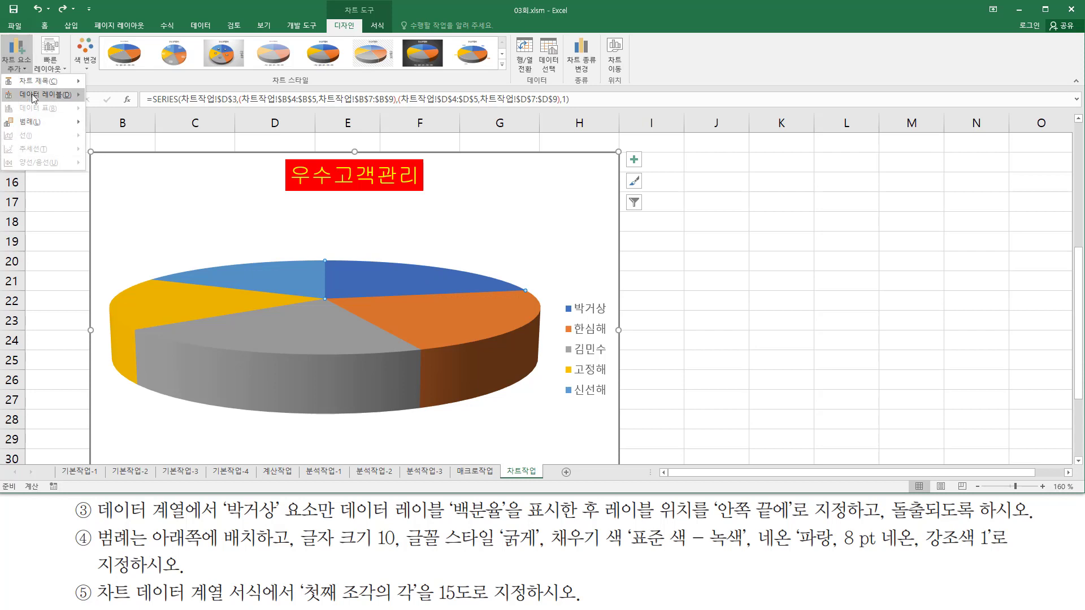
mouse_move(31, 94)
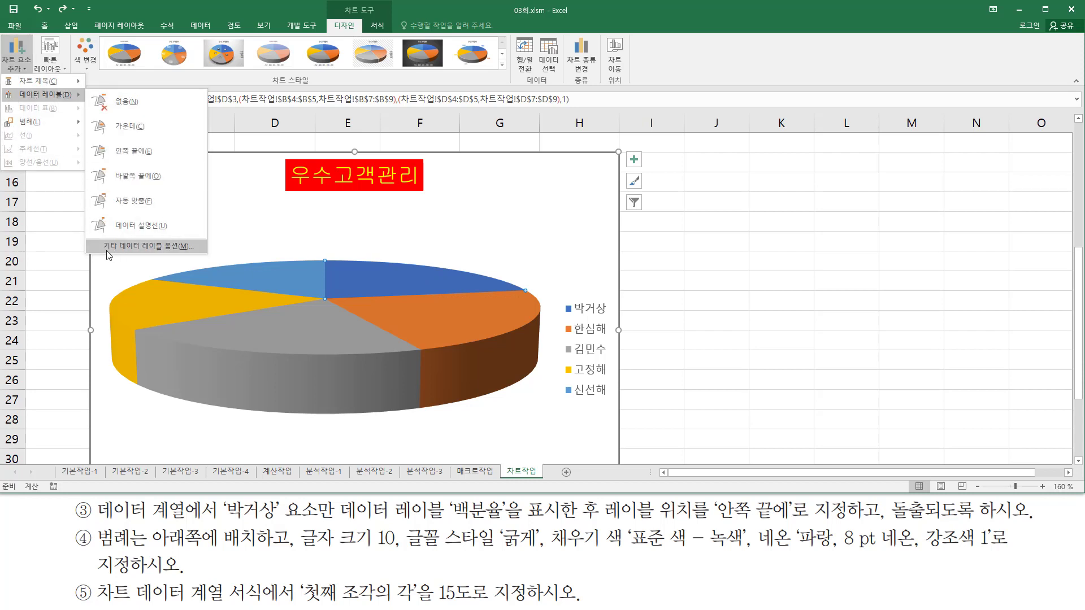
click(169, 248)
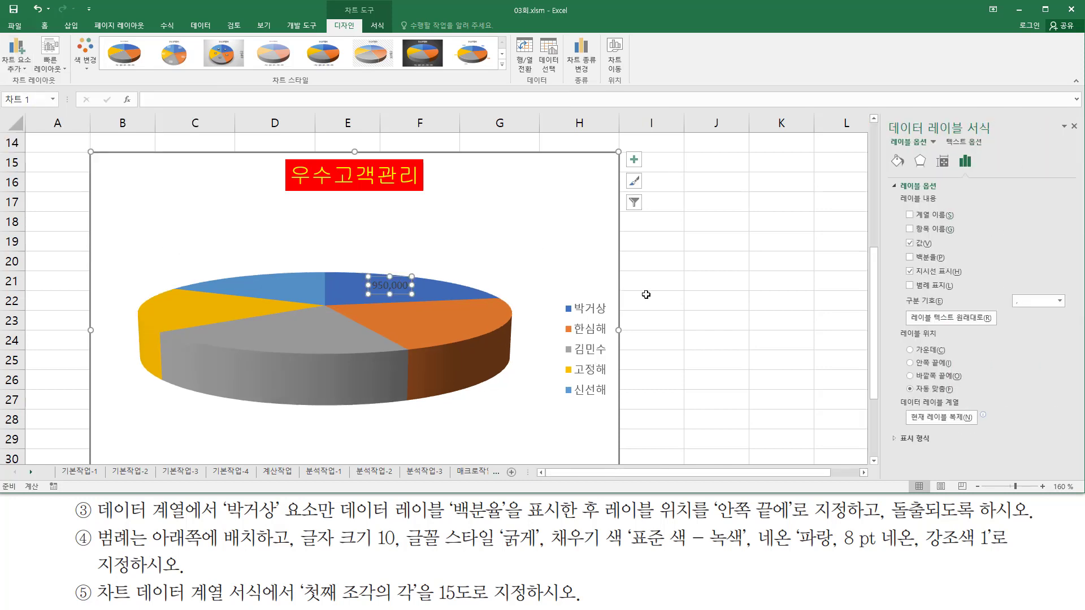
drag(885, 113, 1002, 138)
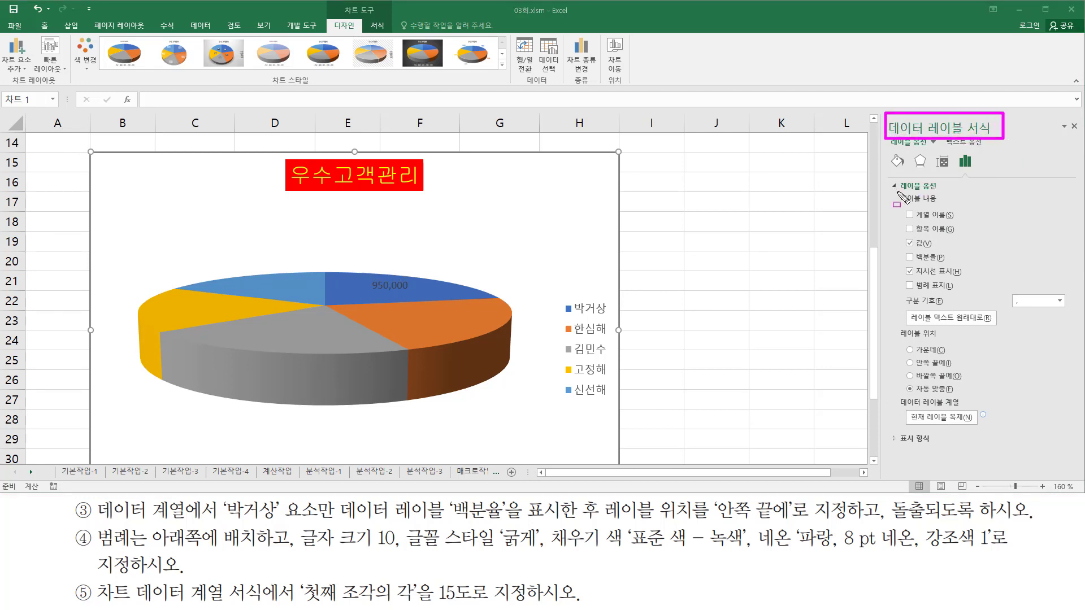
mouse_move(896, 191)
mouse_down()
mouse_move(908, 207)
mouse_move(950, 203)
mouse_up()
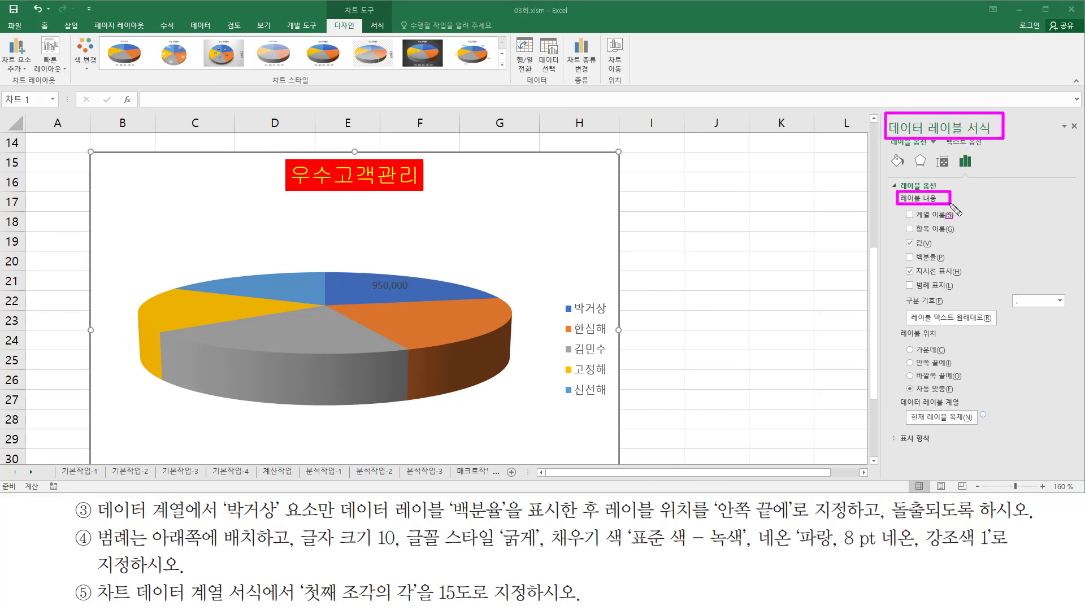
drag(905, 249, 935, 247)
drag(369, 292, 409, 293)
key(Escape)
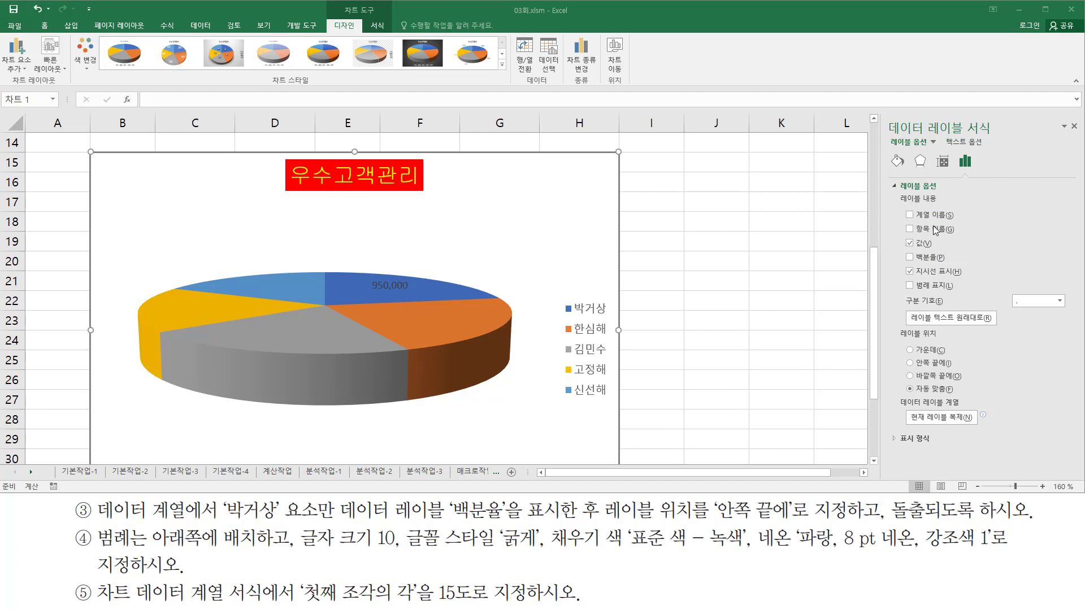
click(911, 242)
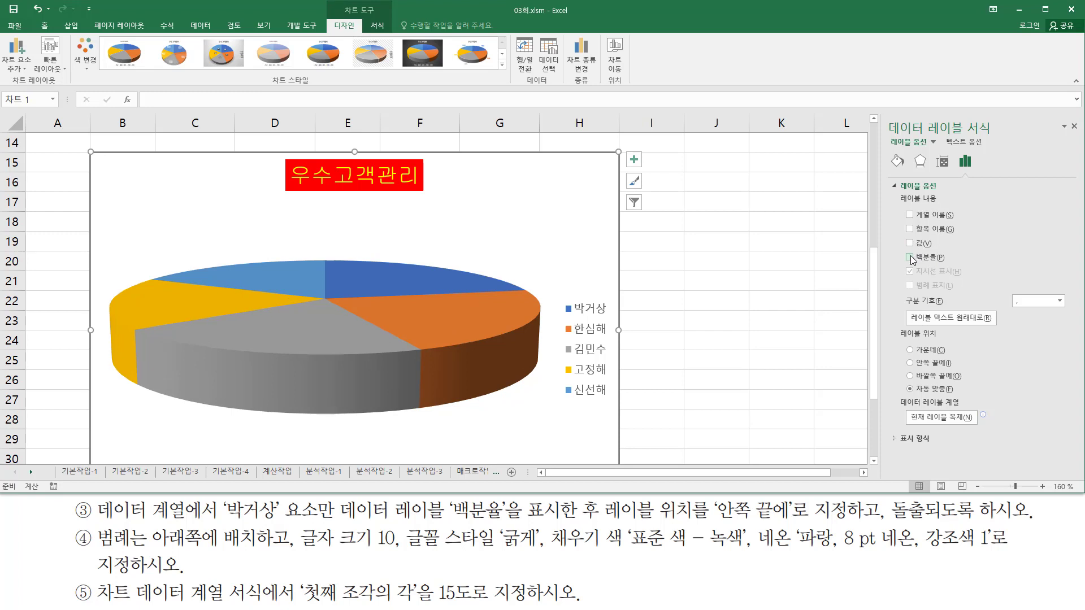
click(910, 256)
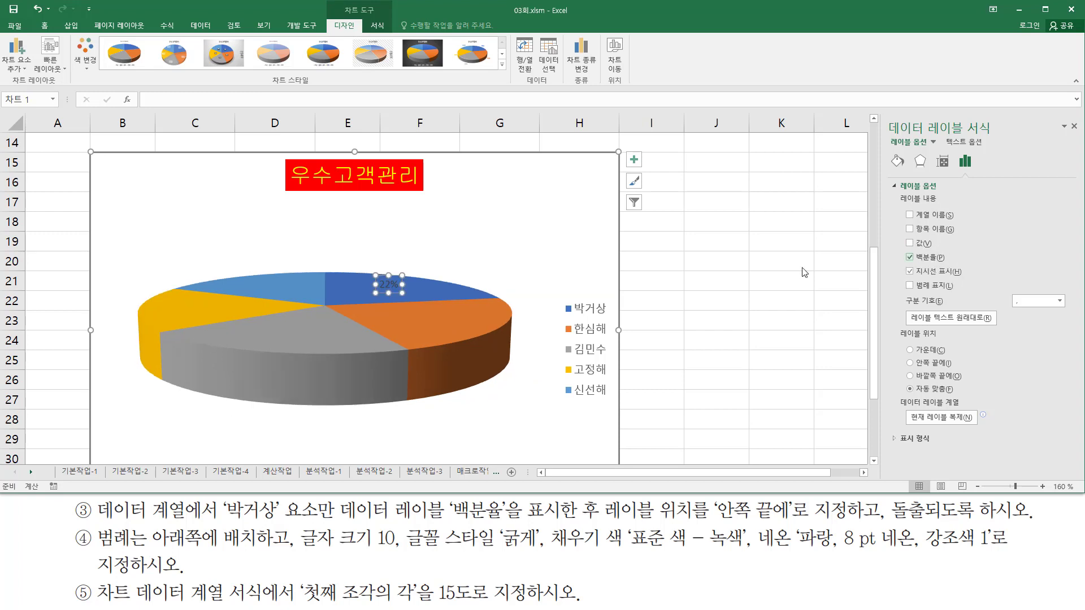
- Set the dark blue slice's label position to 안쪽 끝에 and close the label formatting settings
drag(370, 275, 415, 300)
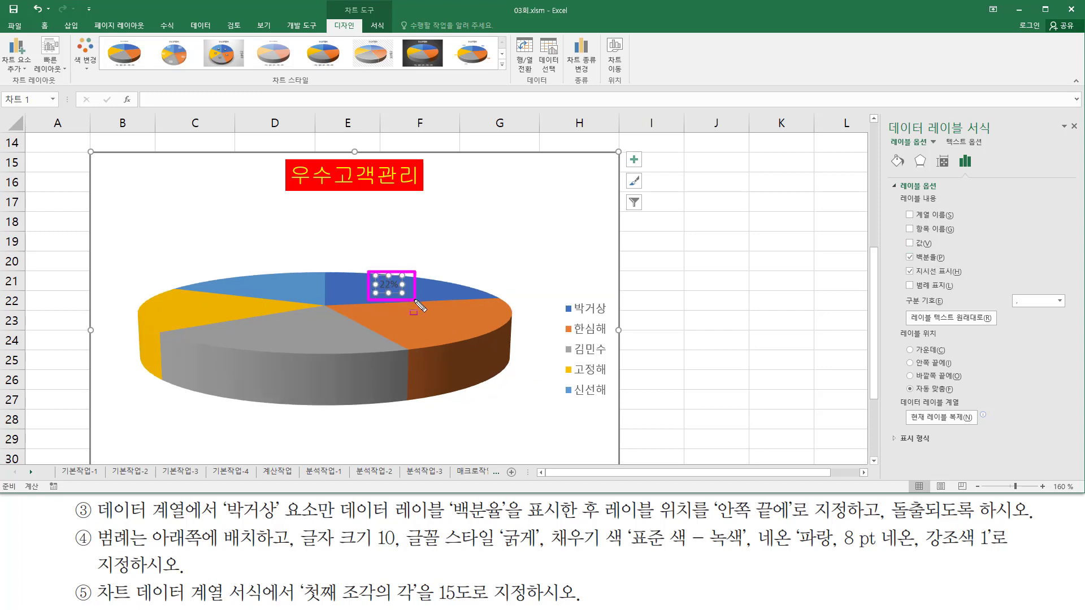
mouse_move(600, 520)
mouse_down()
mouse_move(771, 518)
mouse_move(850, 539)
mouse_up()
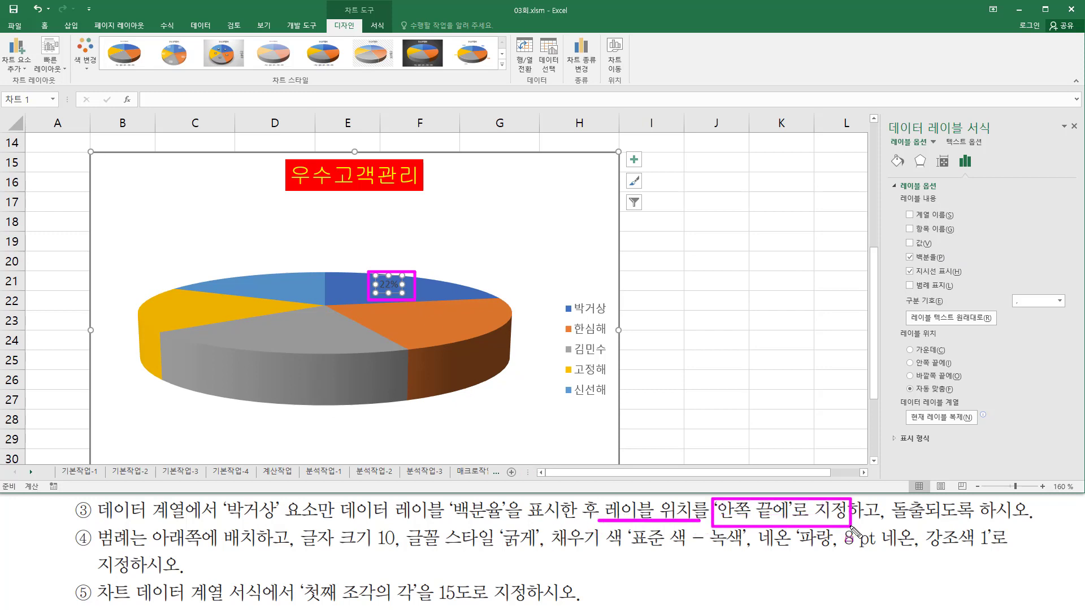
mouse_move(896, 326)
mouse_down()
mouse_move(918, 357)
mouse_move(953, 357)
mouse_move(974, 398)
mouse_up()
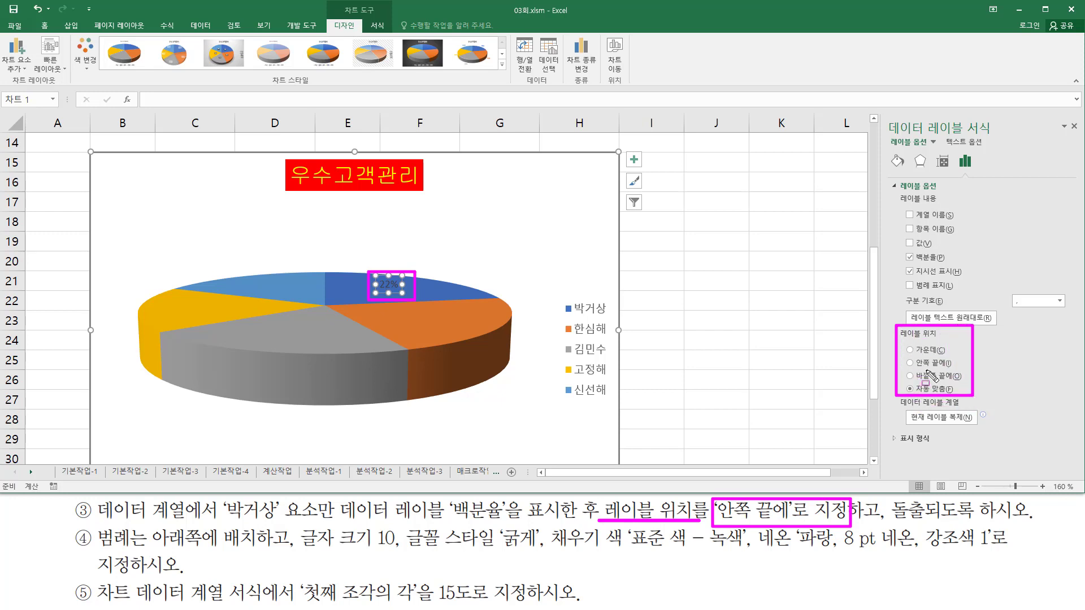
key(Escape)
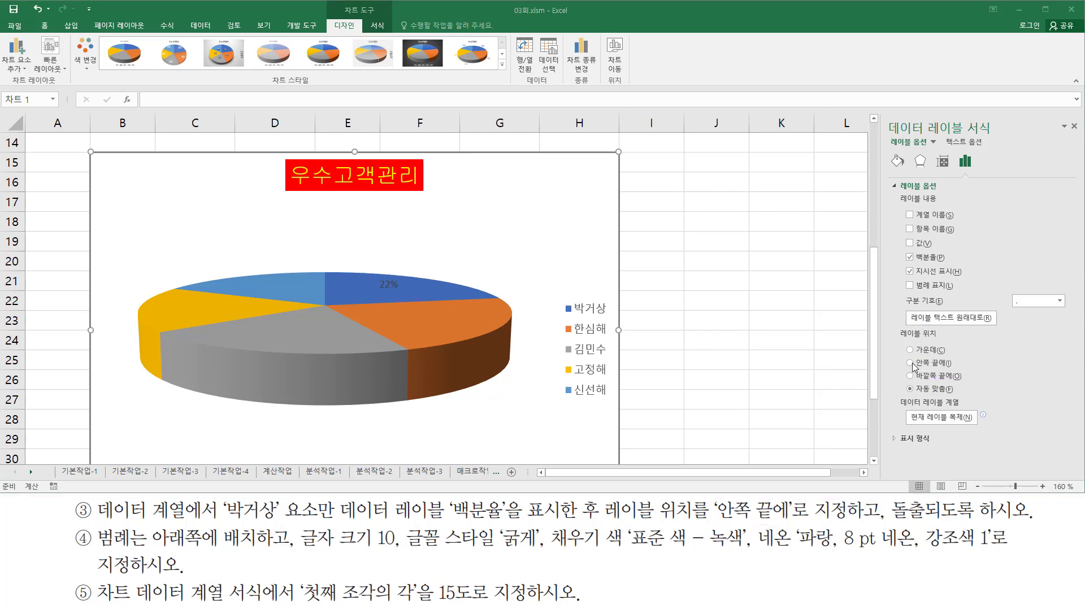
click(909, 363)
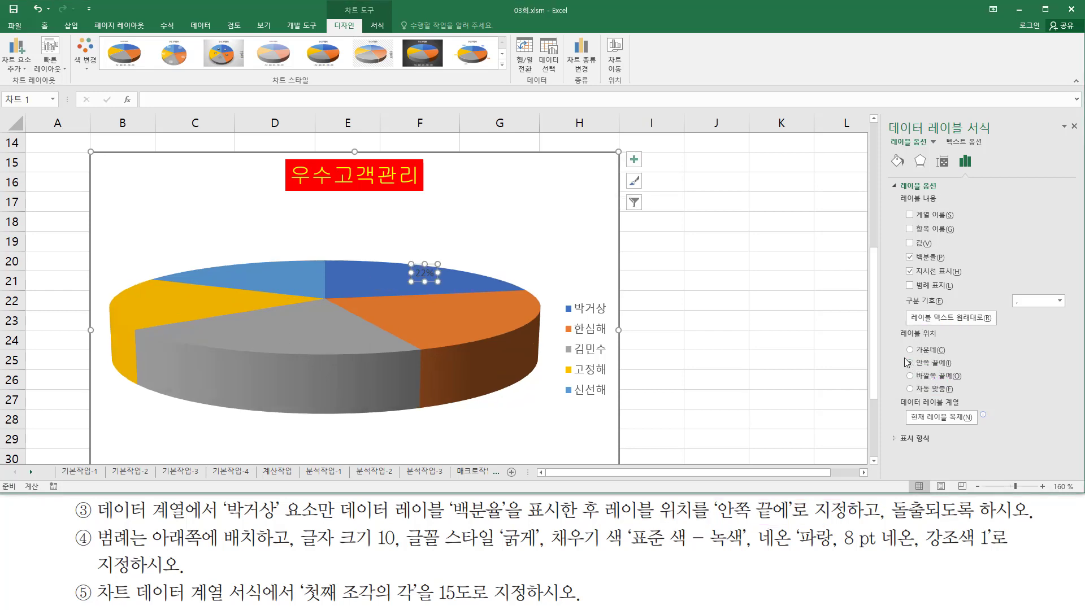
drag(399, 252, 453, 291)
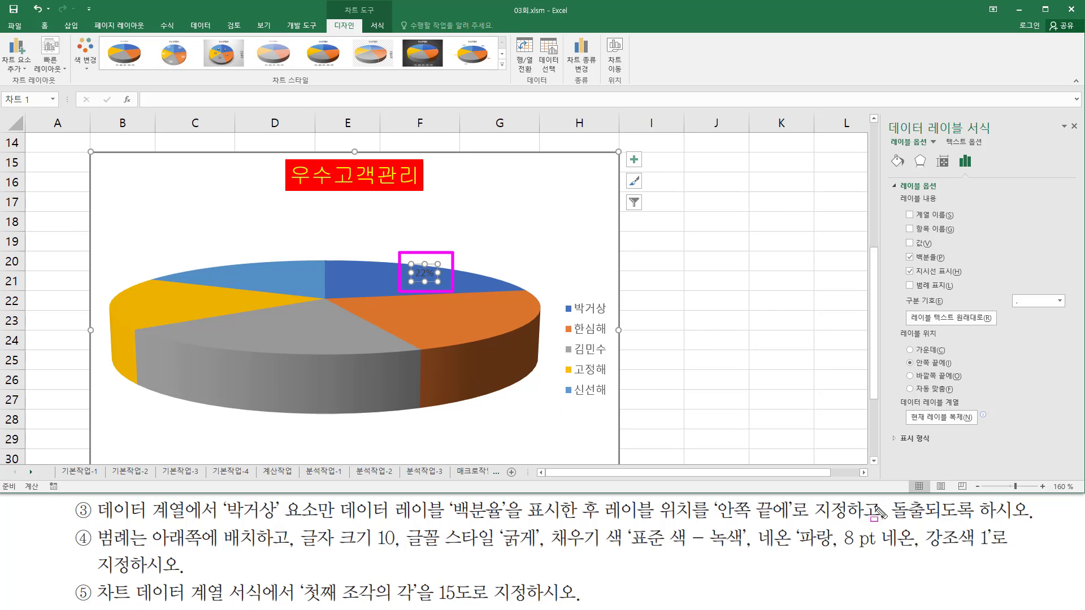
drag(880, 500, 880, 523)
drag(885, 113, 1000, 144)
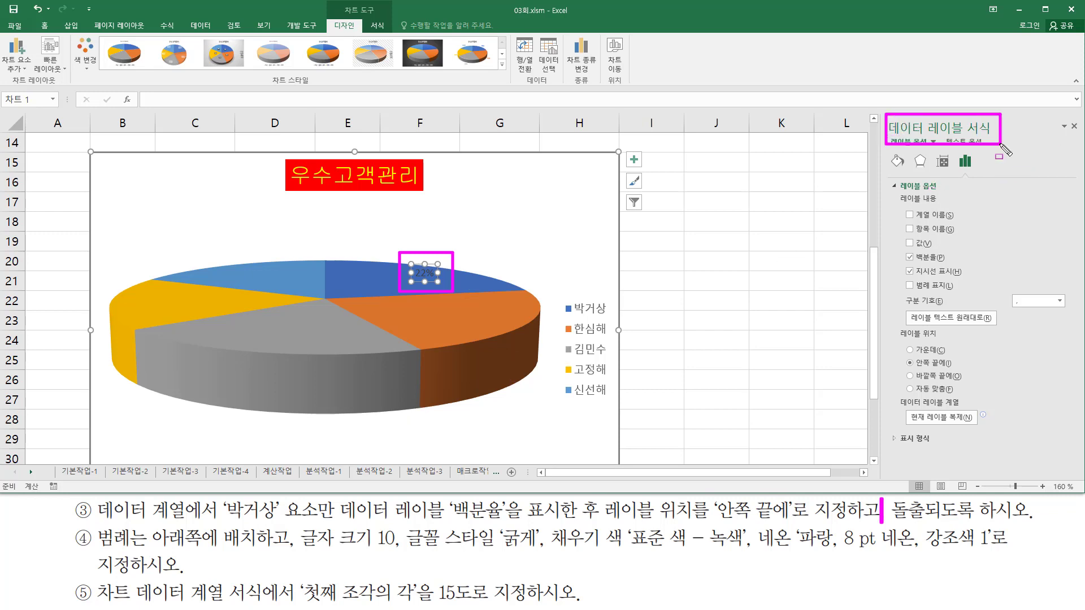
key(Escape)
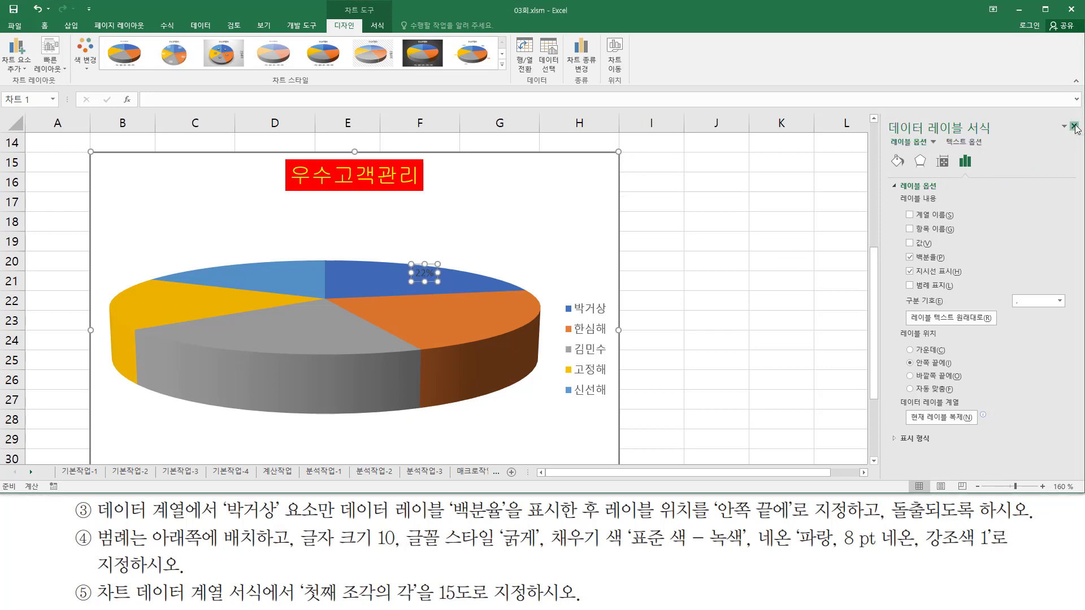
click(1074, 127)
- Switch to the presentation and examine how the dark blue slice is pulled out in the finished chart picture
drag(893, 524, 1037, 524)
key(Escape)
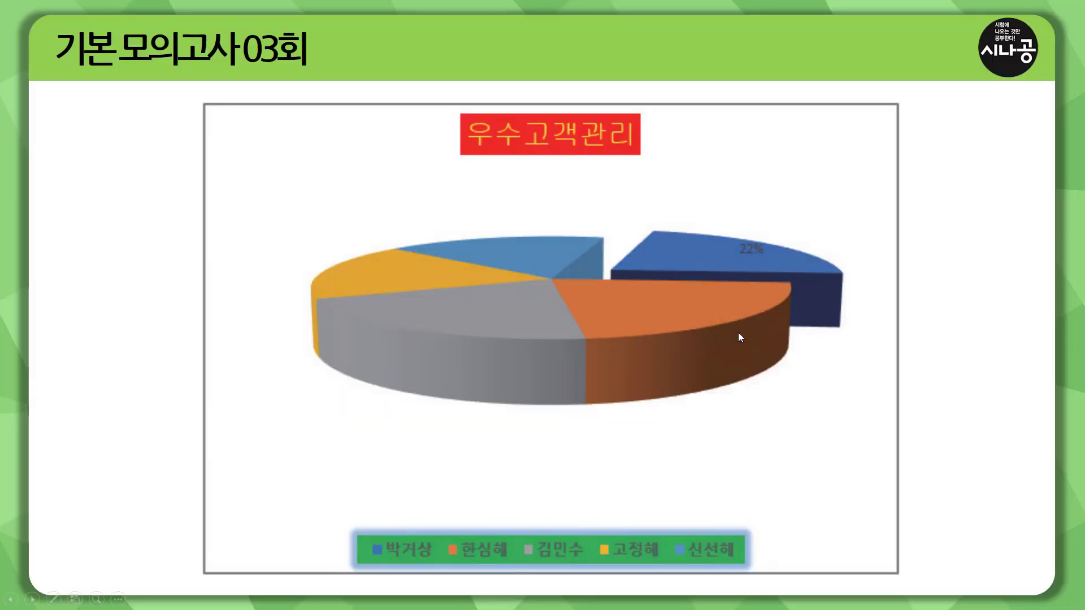
key(ctrl+p)
drag(602, 237, 623, 260)
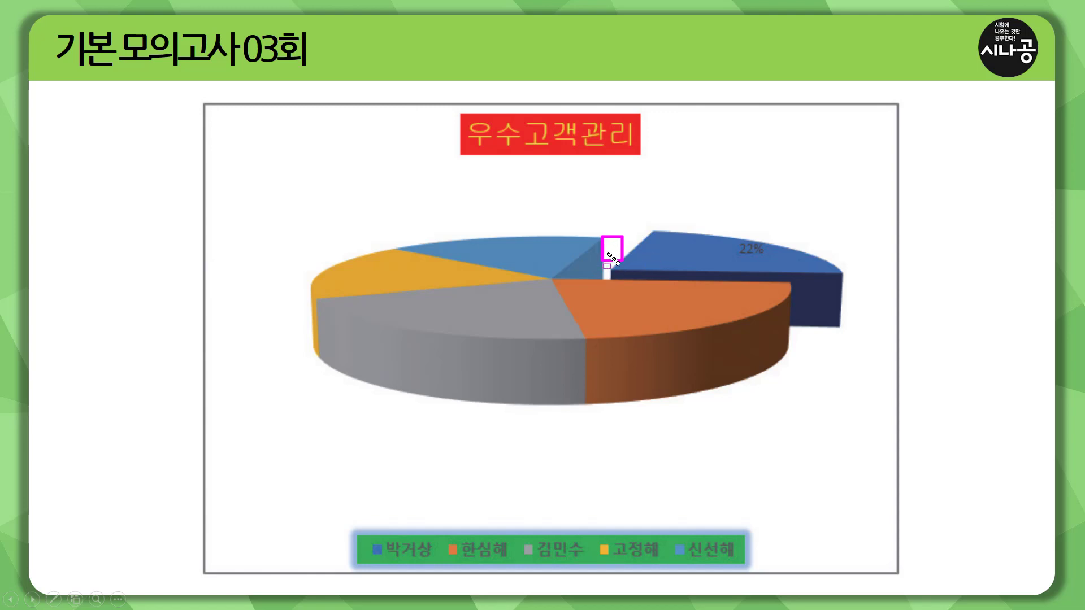
key(e)
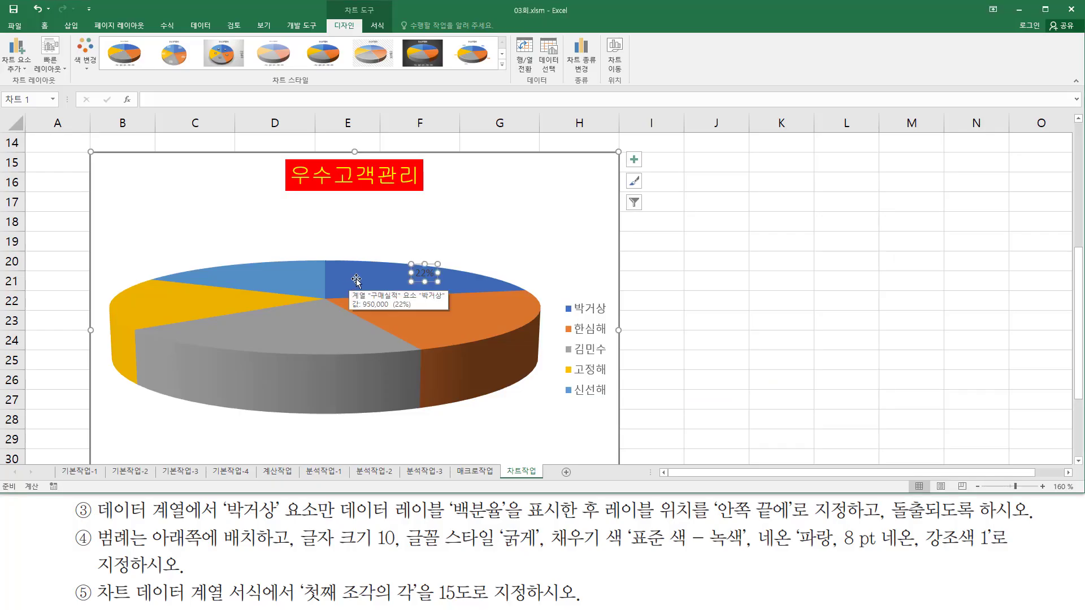
- Pull the dark blue slice out slightly from the centre of the pie, leaving the other slices together
click(357, 276)
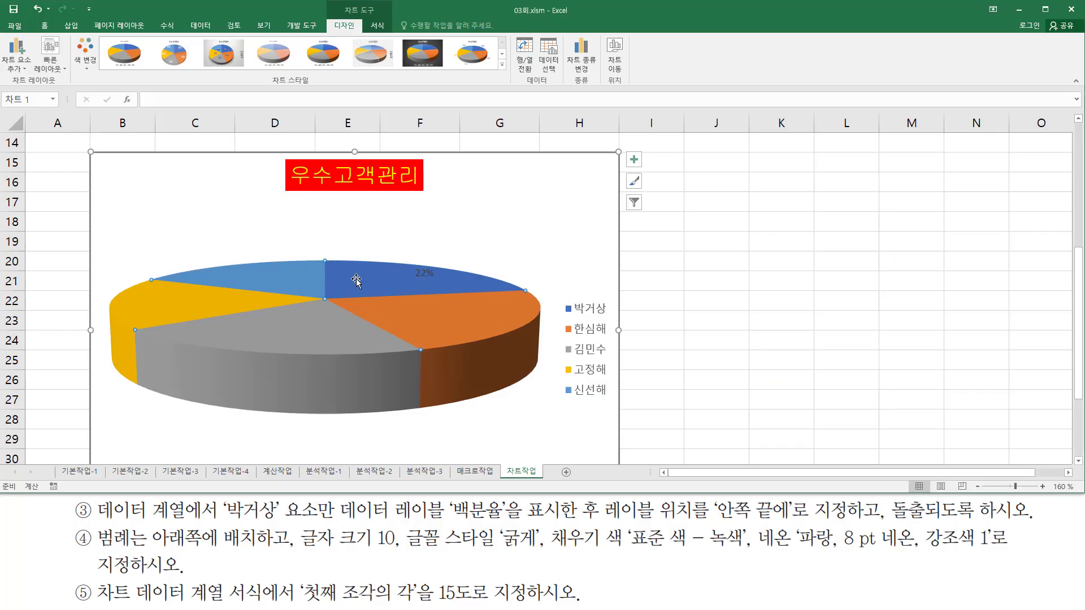
click(357, 277)
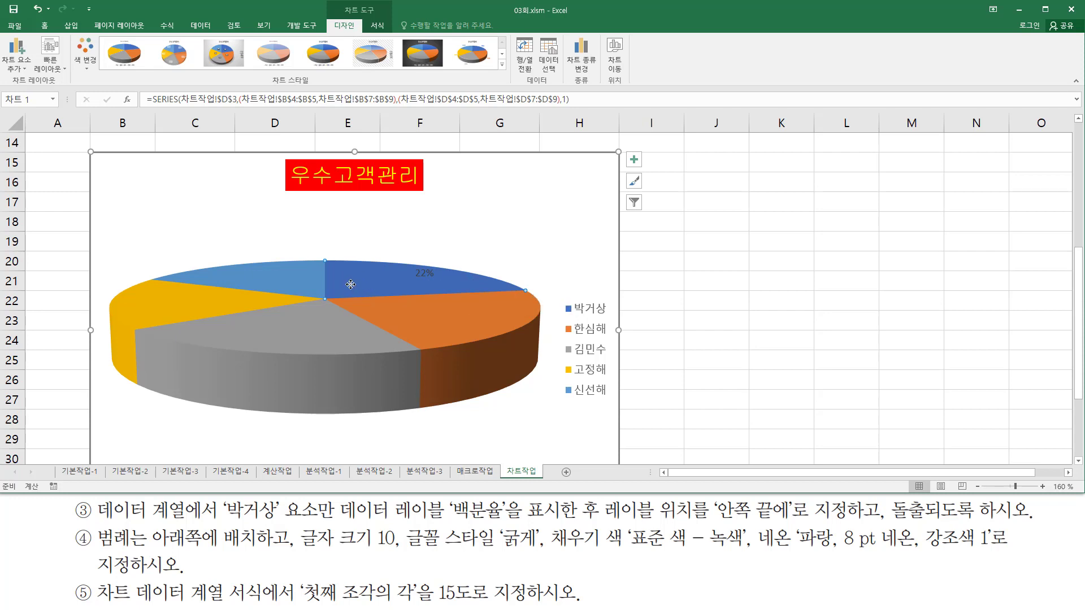
drag(350, 284, 373, 292)
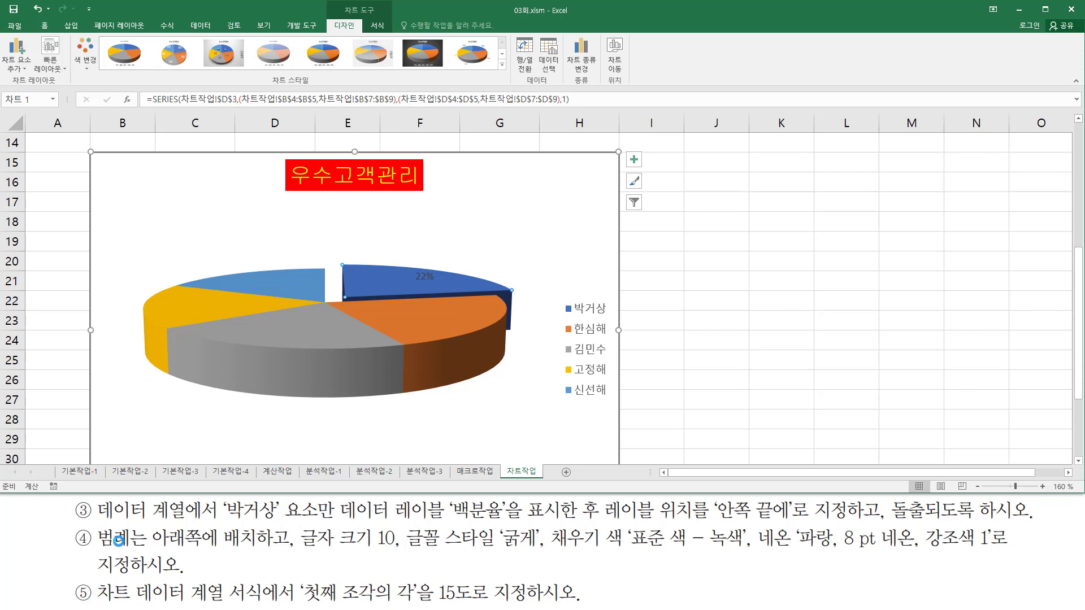
- Set the chart legend's position to 아래쪽 and close the legend formatting settings
drag(97, 524, 145, 549)
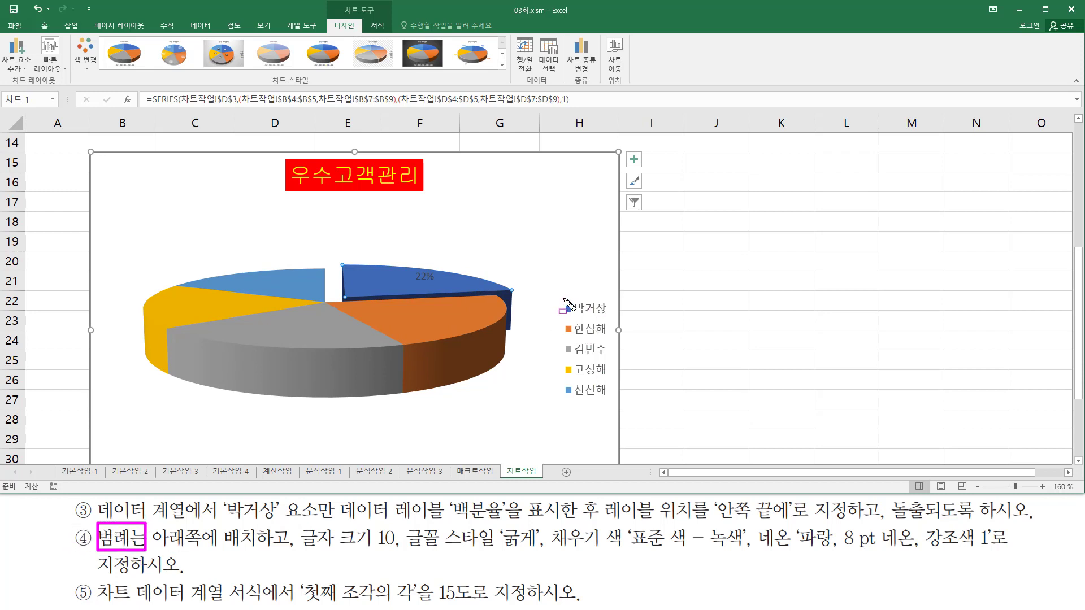
mouse_move(563, 298)
mouse_down()
mouse_move(622, 423)
mouse_move(613, 396)
mouse_up()
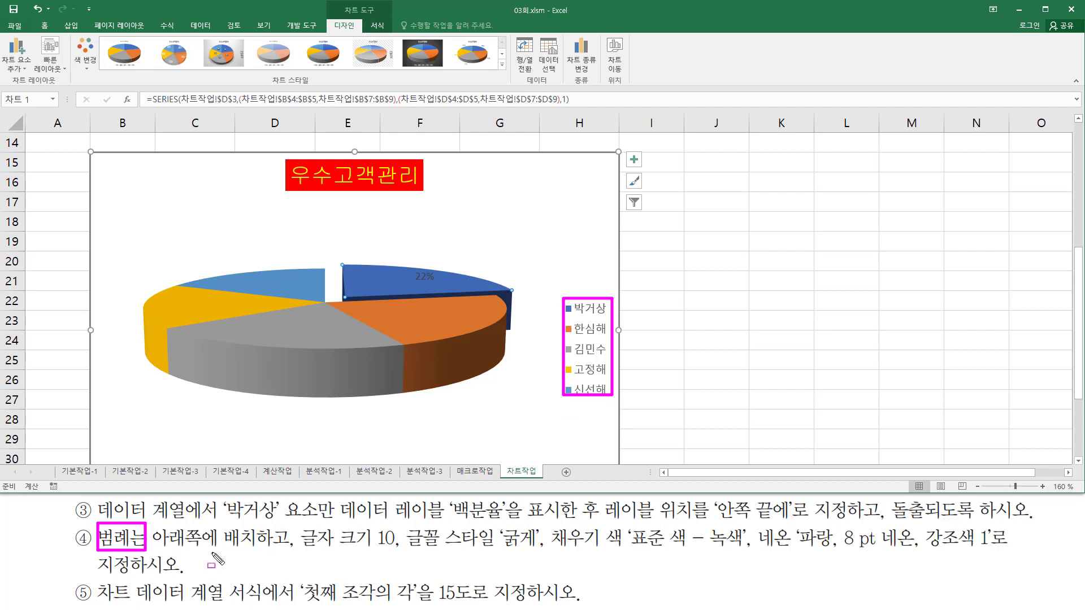
mouse_move(149, 545)
mouse_down()
mouse_move(739, 558)
mouse_move(758, 540)
mouse_move(797, 558)
mouse_move(1016, 565)
mouse_move(997, 557)
mouse_up()
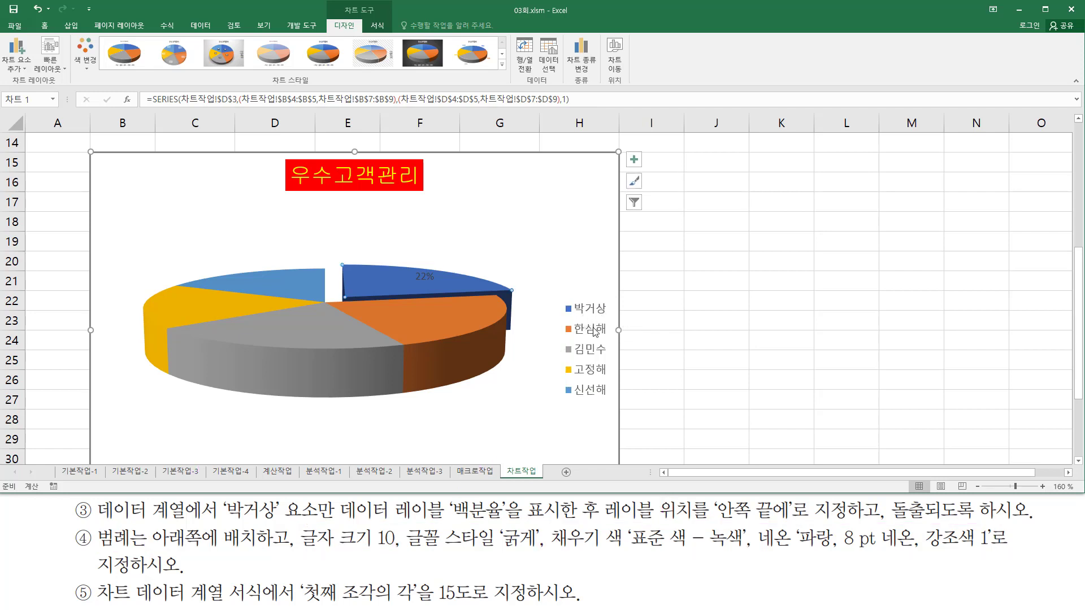
double_click(614, 319)
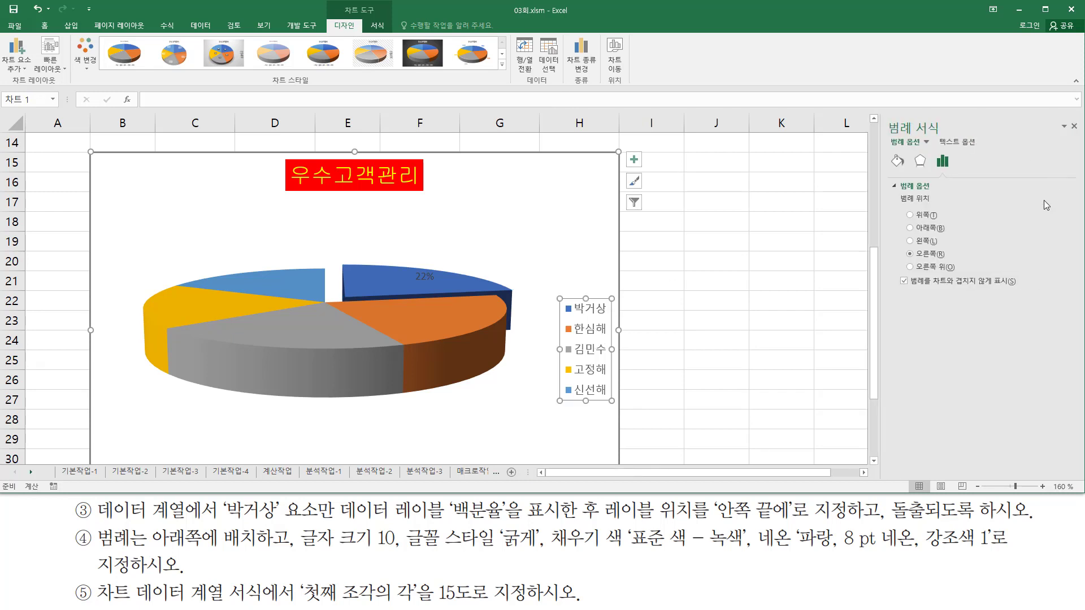
drag(884, 119, 959, 137)
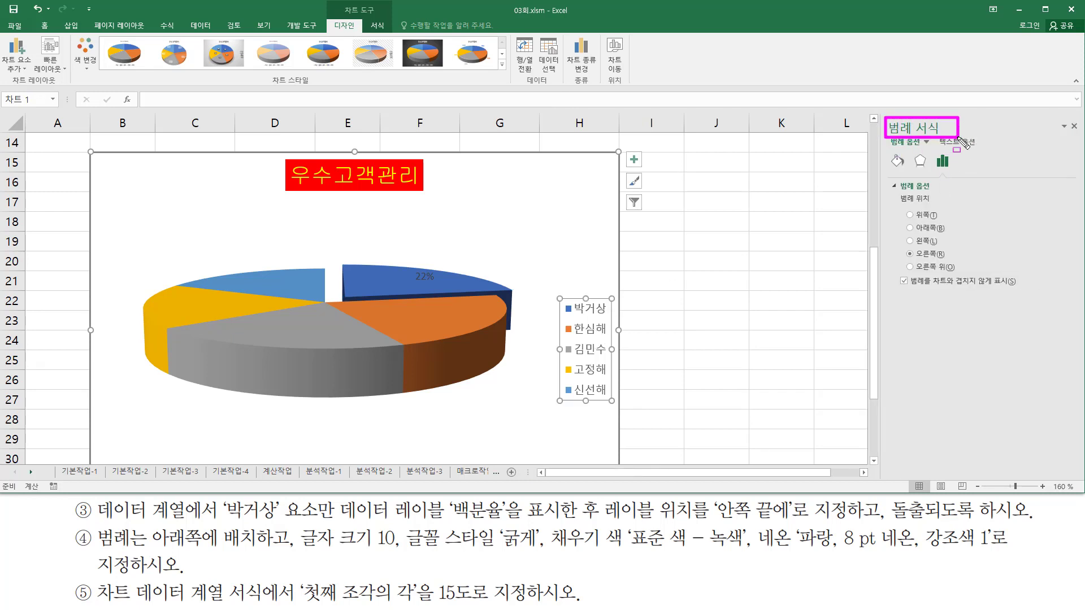
drag(891, 191, 964, 277)
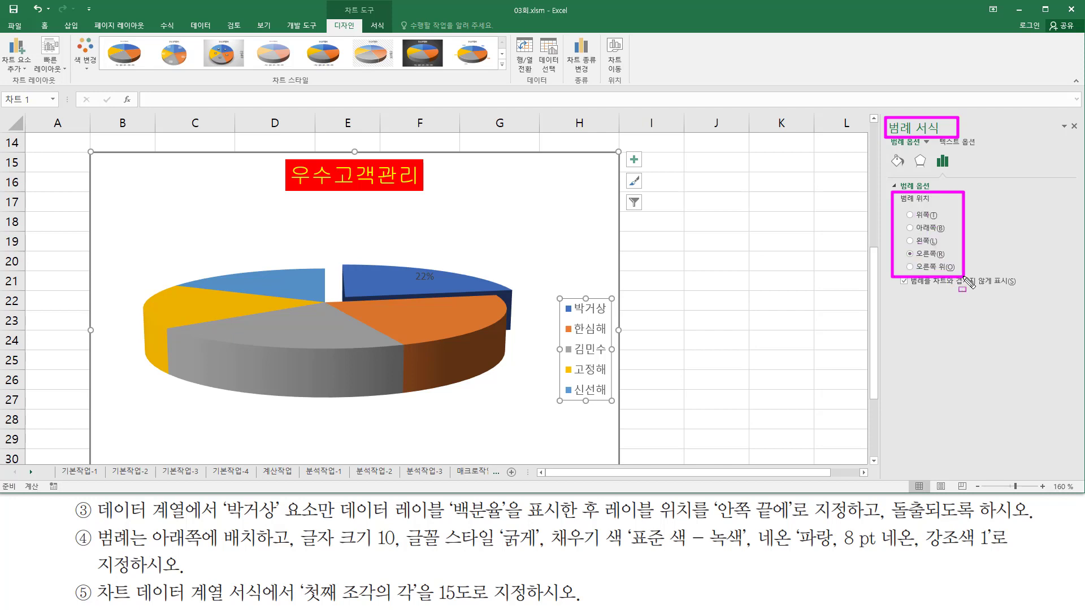
key(Escape)
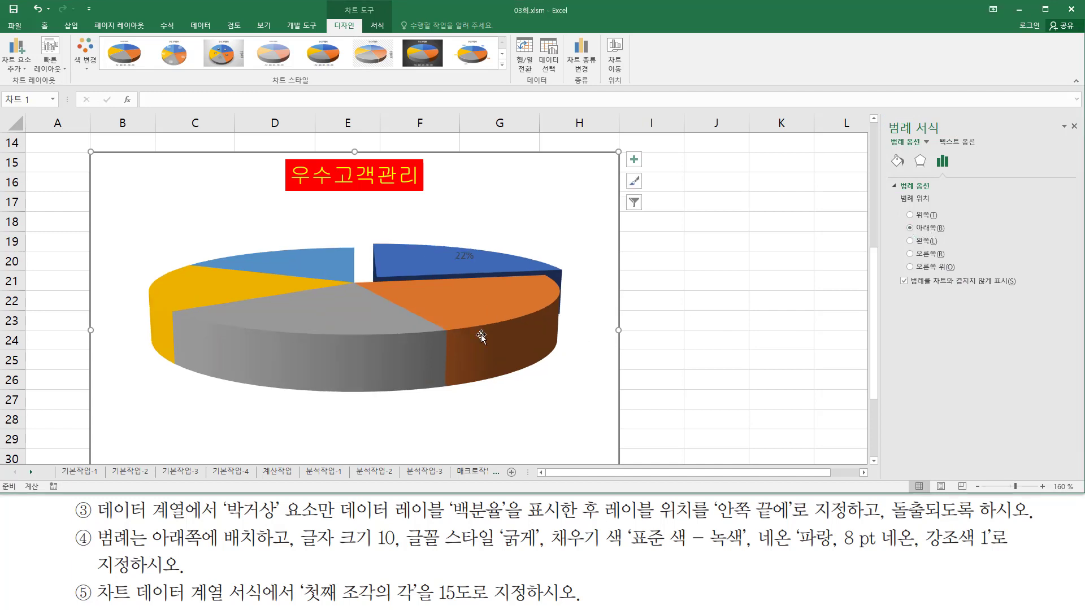
scroll(480, 334, down, 3)
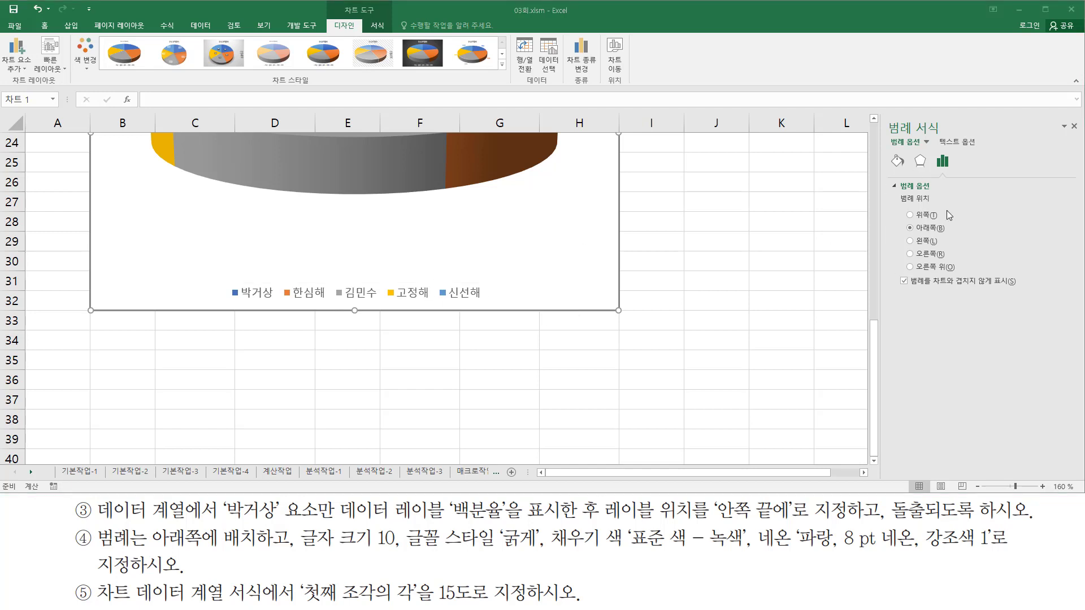
click(1073, 126)
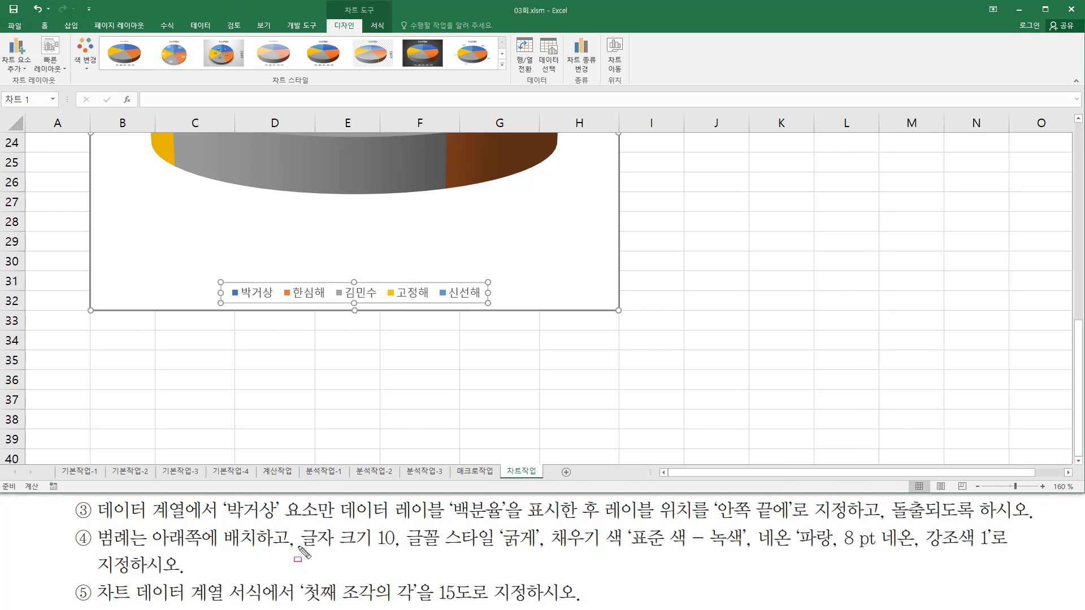
- Format the legend text with font size 10 and bold style
drag(297, 545, 535, 547)
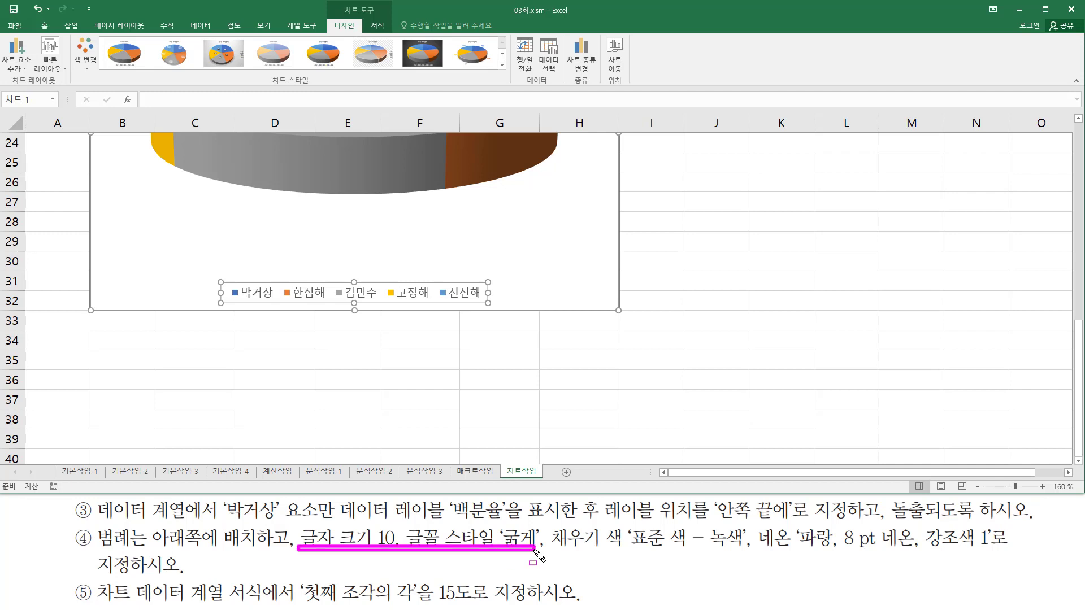
mouse_move(33, 17)
mouse_down()
mouse_move(54, 22)
mouse_move(57, 38)
mouse_up()
key(Escape)
click(45, 26)
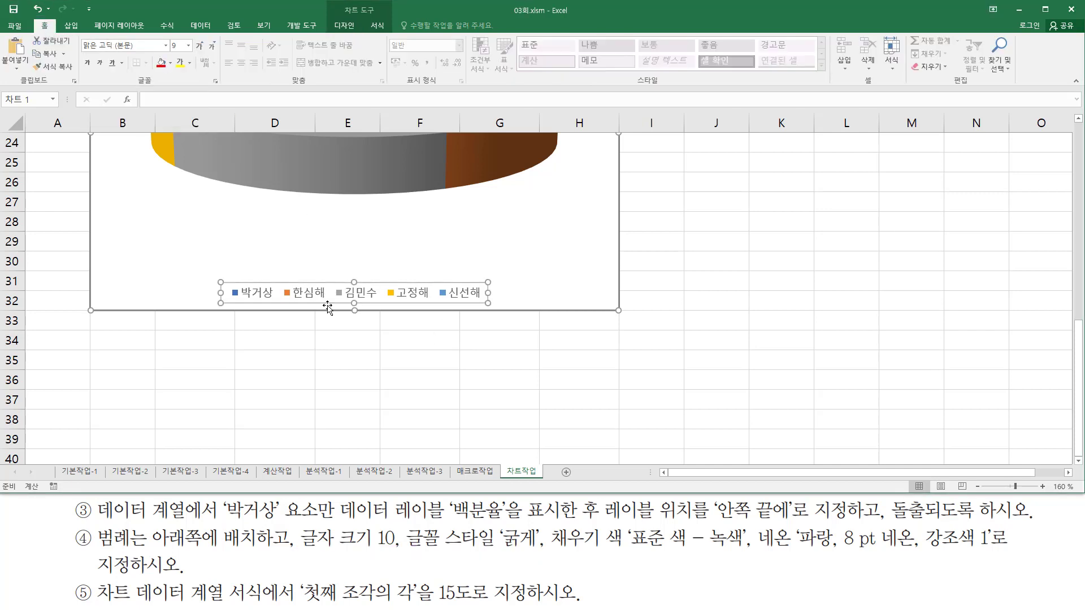
click(190, 45)
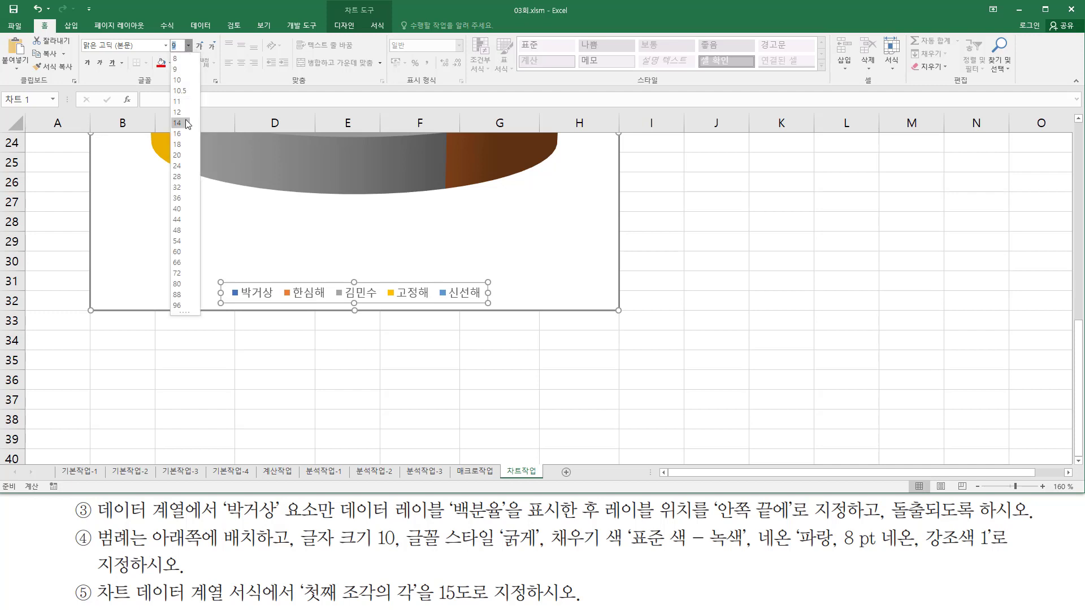
click(184, 82)
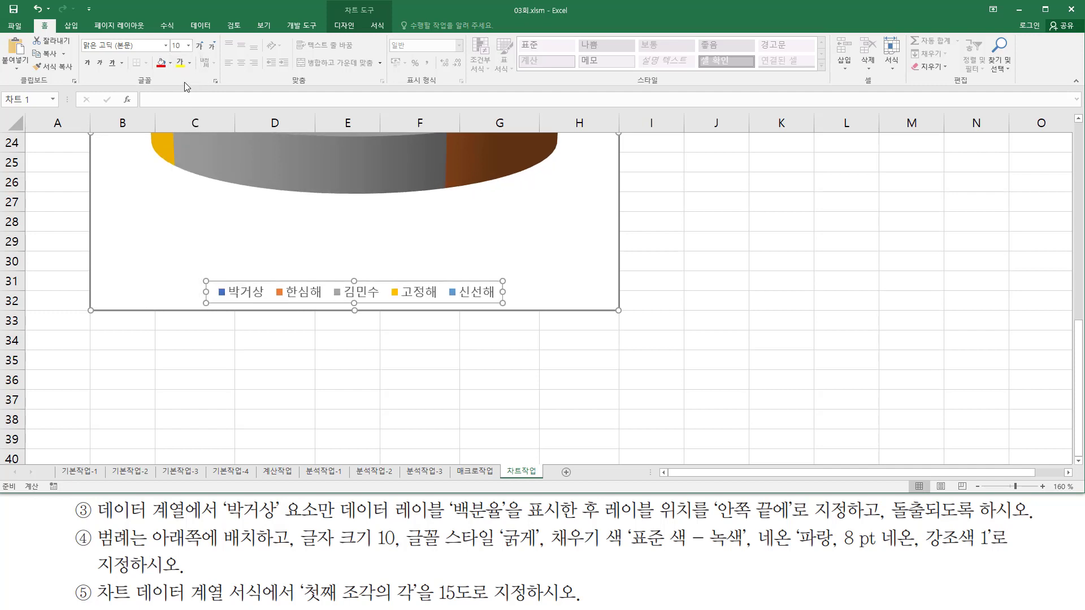
click(87, 63)
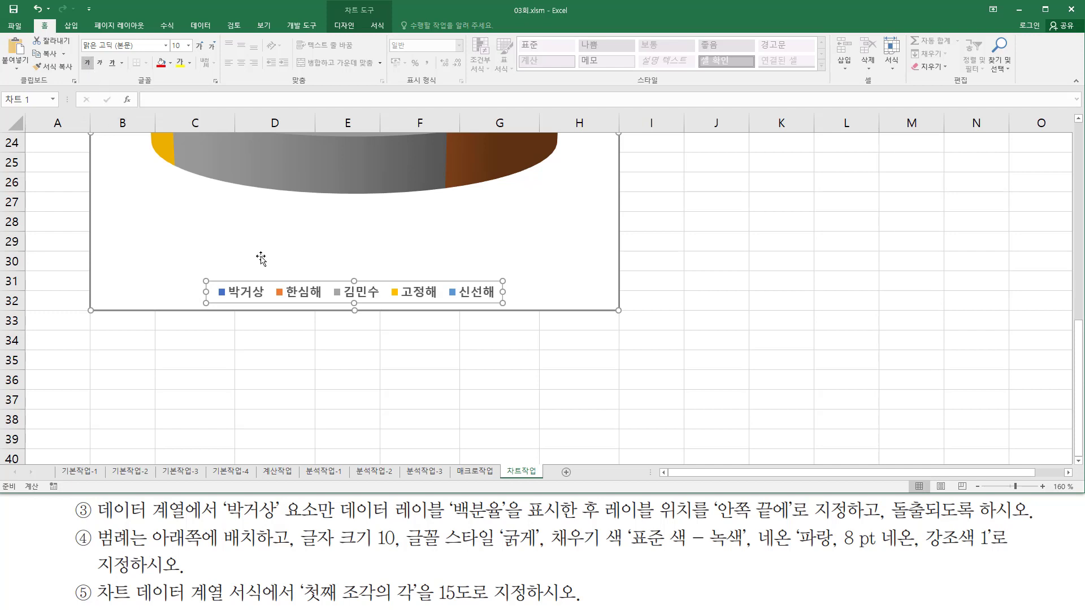
- Fill the legend's background with the standard colour 녹색
drag(552, 547, 632, 548)
drag(757, 551, 791, 550)
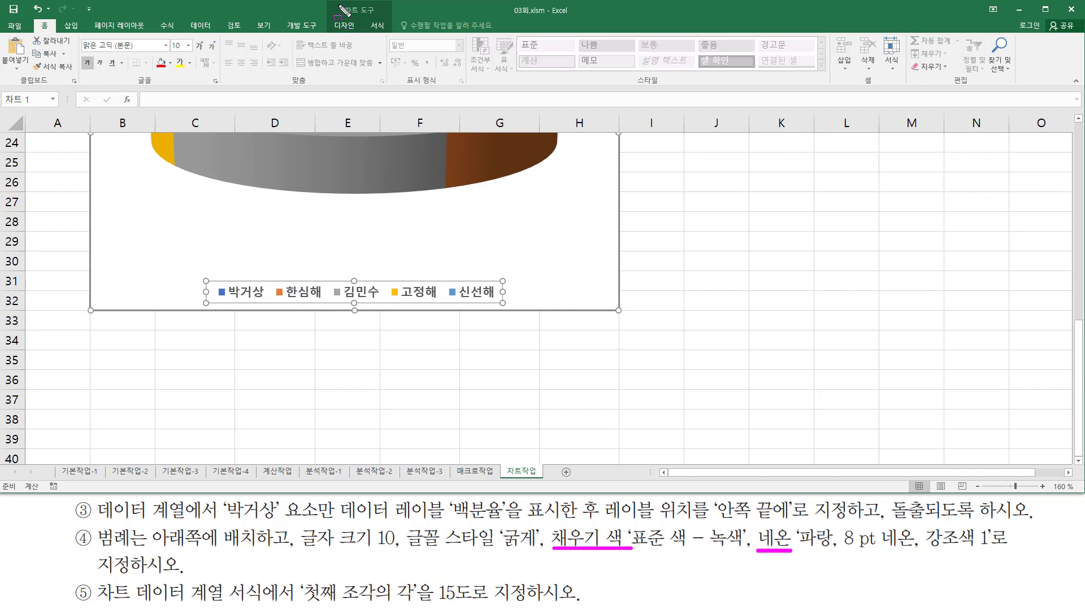
mouse_move(338, 4)
mouse_down()
mouse_move(378, 17)
mouse_move(369, 35)
mouse_up()
key(Escape)
click(378, 26)
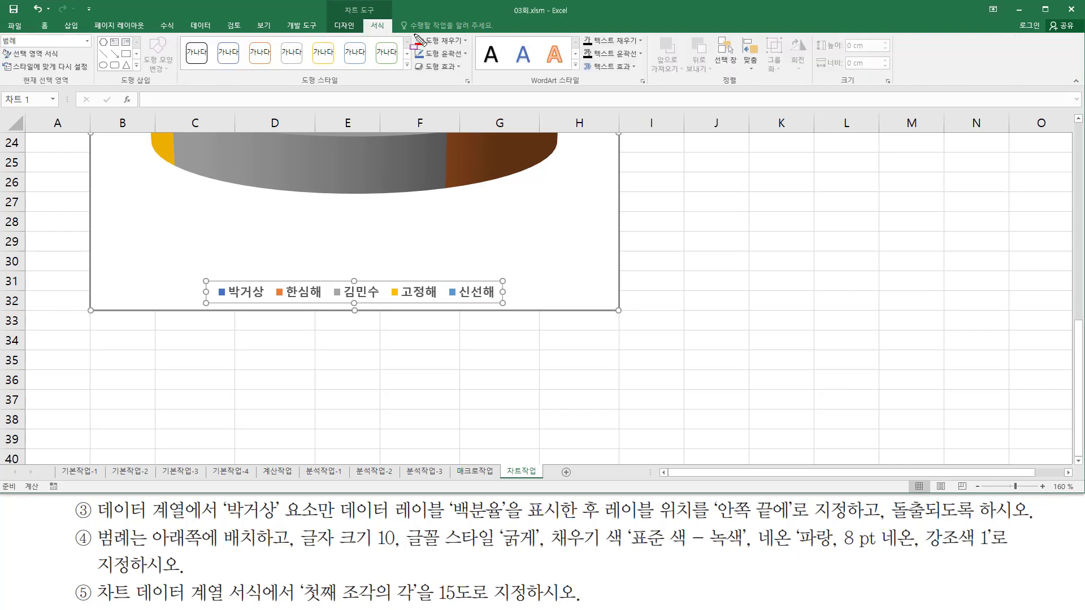
mouse_move(414, 35)
mouse_down()
mouse_move(467, 46)
mouse_move(461, 72)
mouse_up()
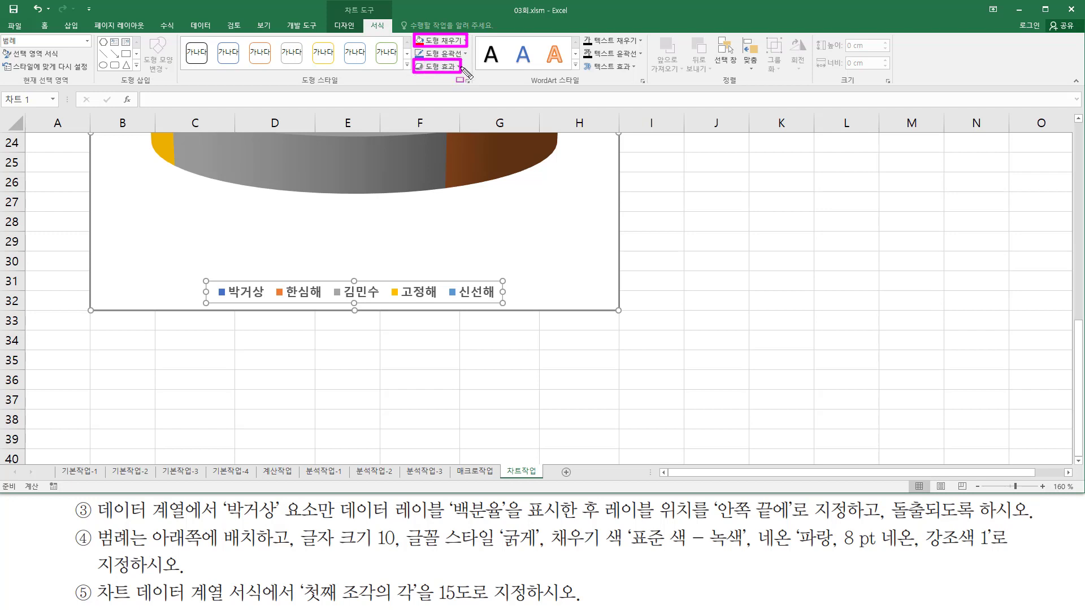
key(Escape)
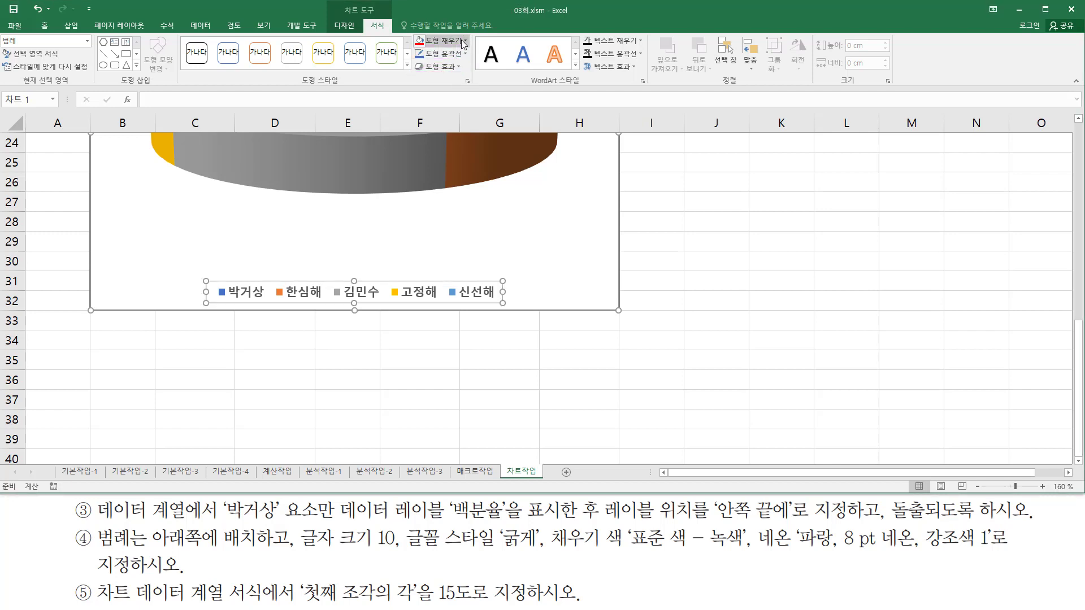
click(463, 42)
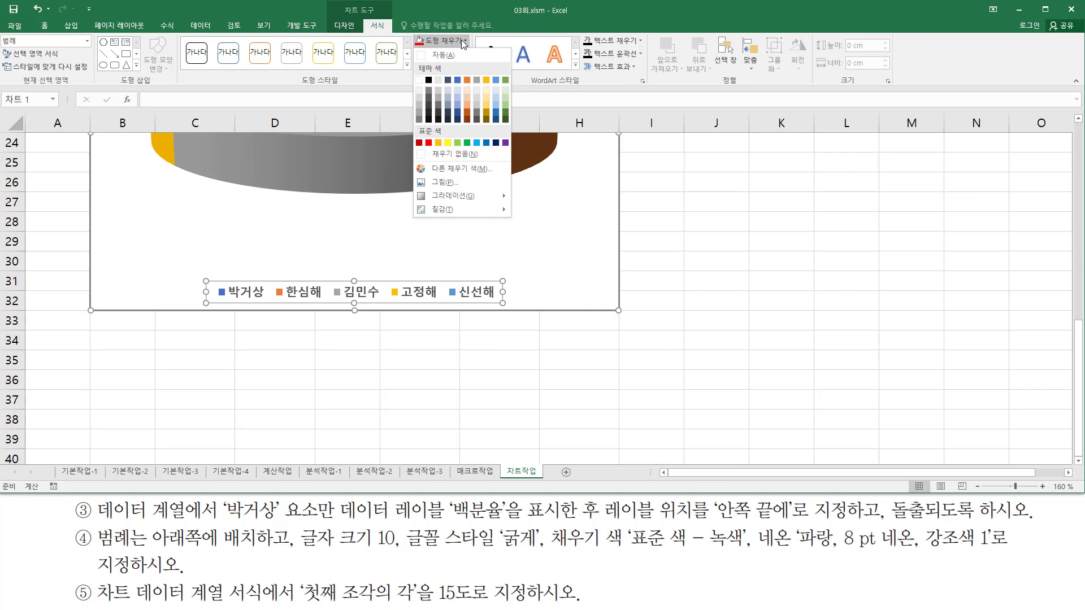
click(466, 144)
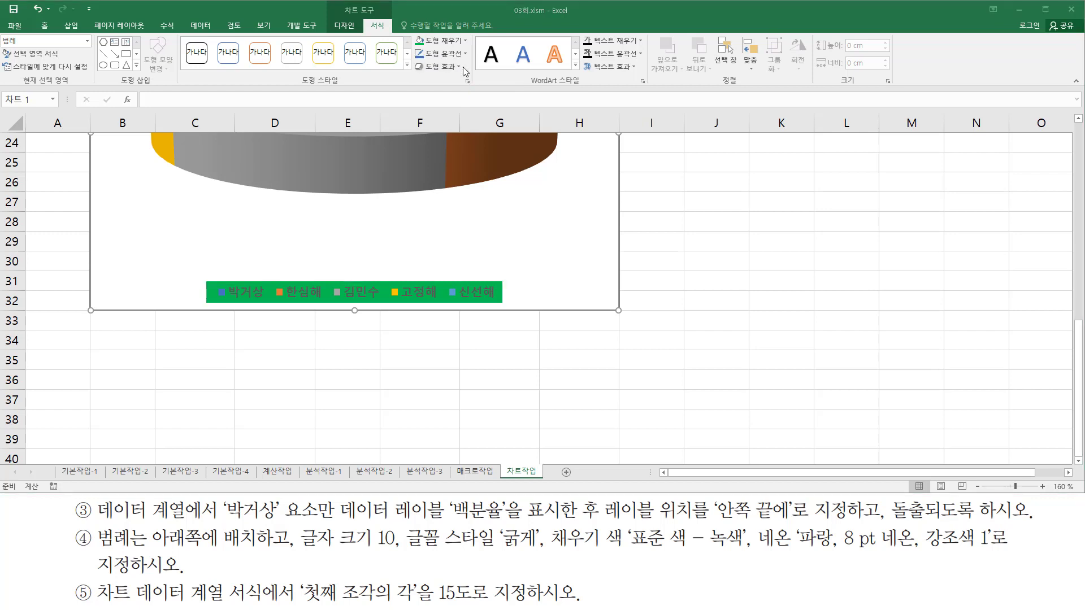
- Apply the 네온 shape effect '파랑, 8 pt 네온, 강조색 1' to the legend
click(458, 67)
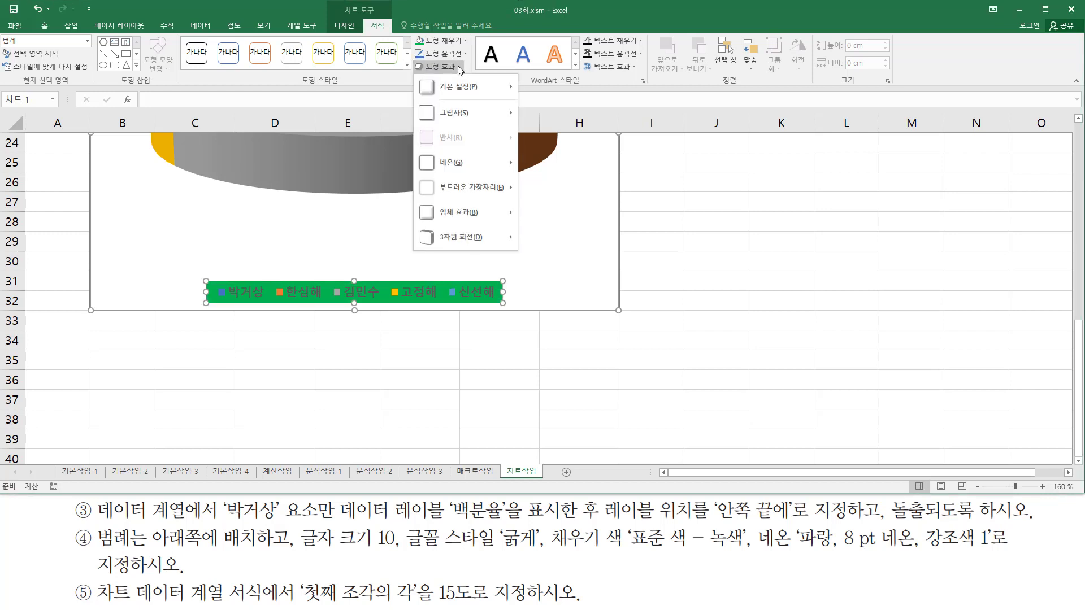
mouse_move(458, 168)
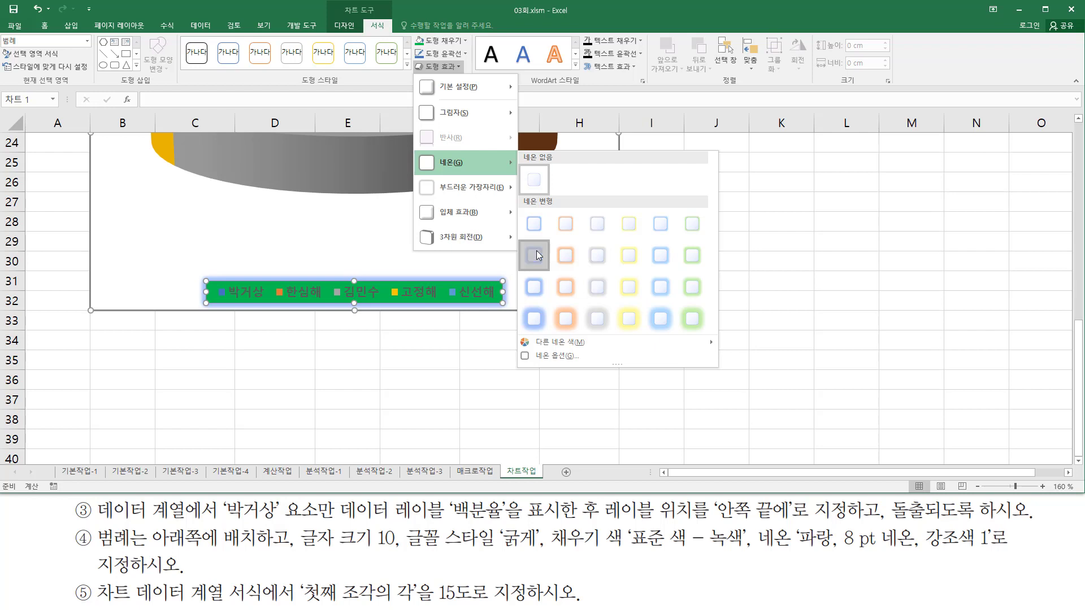
click(535, 255)
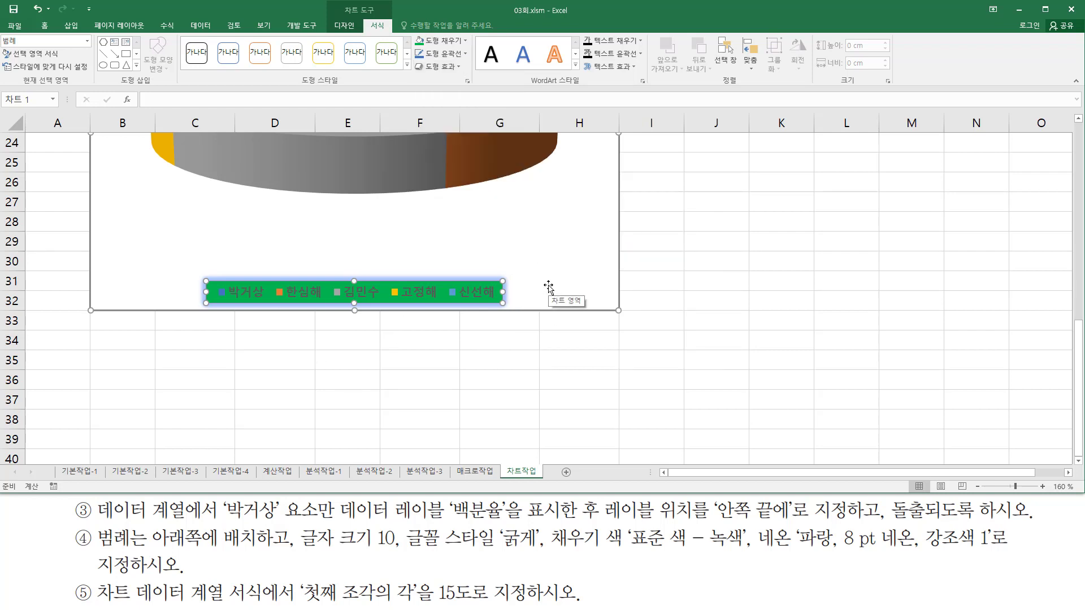
- Set the pie series' 첫째 조각의 각 to 15° and close the data point formatting settings
key(ctrl+2)
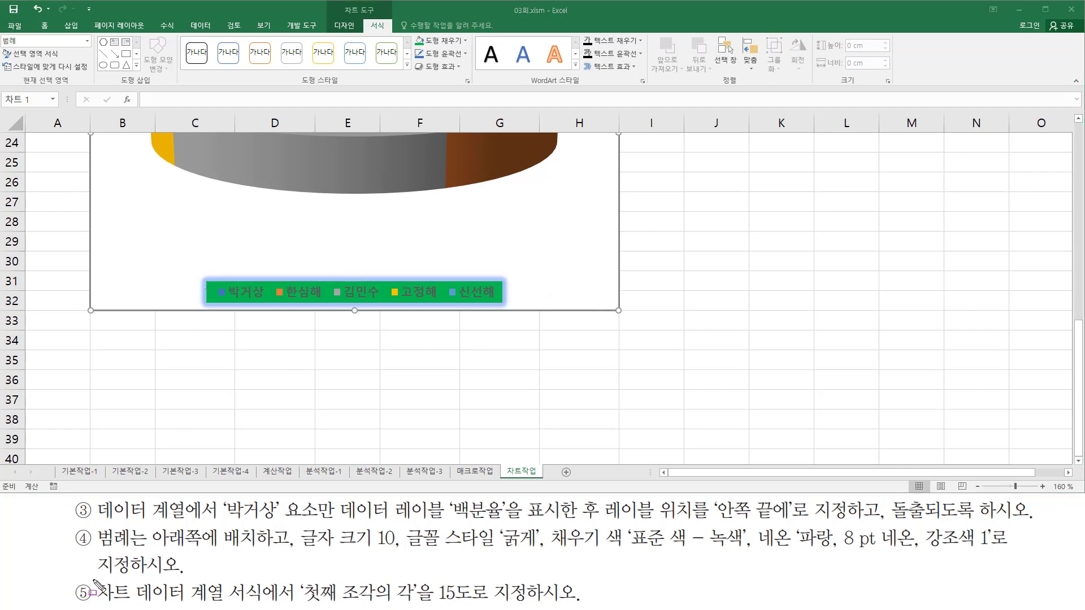
mouse_move(94, 579)
mouse_down()
mouse_move(182, 603)
mouse_move(480, 604)
mouse_up()
key(Escape)
scroll(656, 311, up, 3)
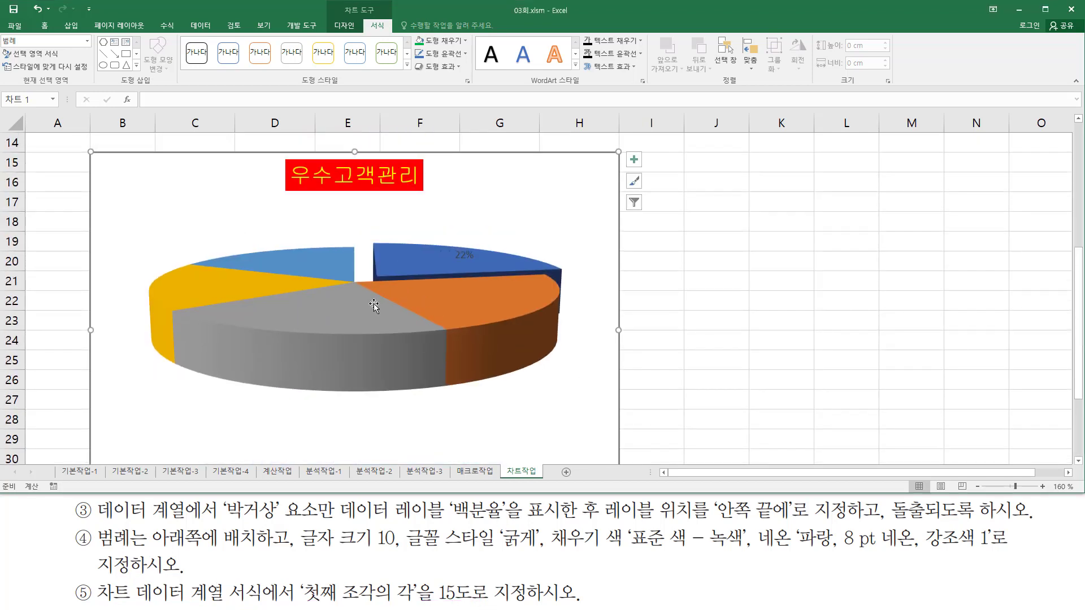
click(349, 318)
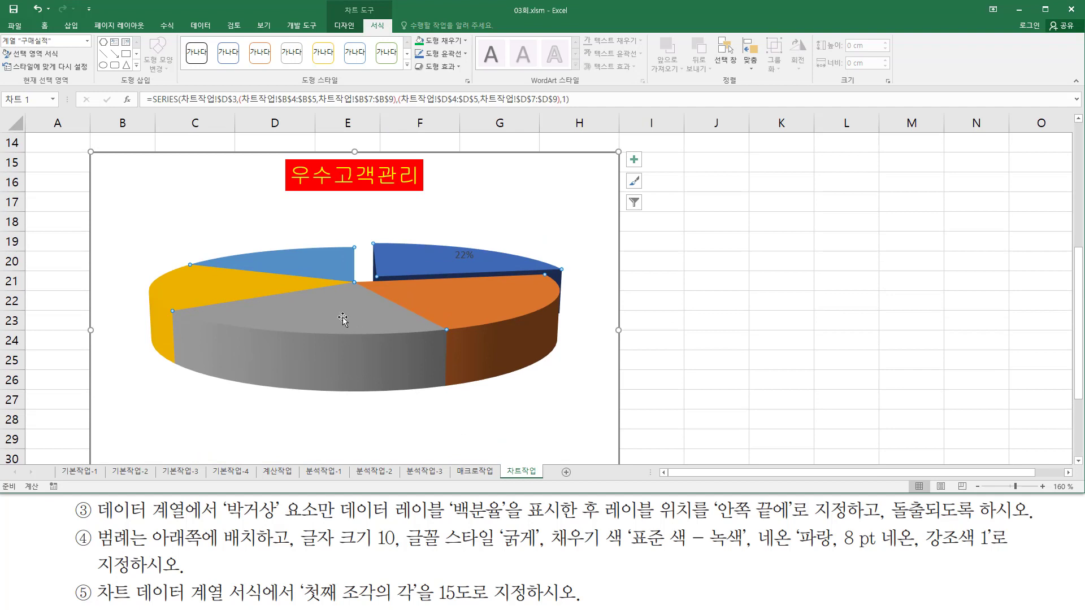
double_click(343, 319)
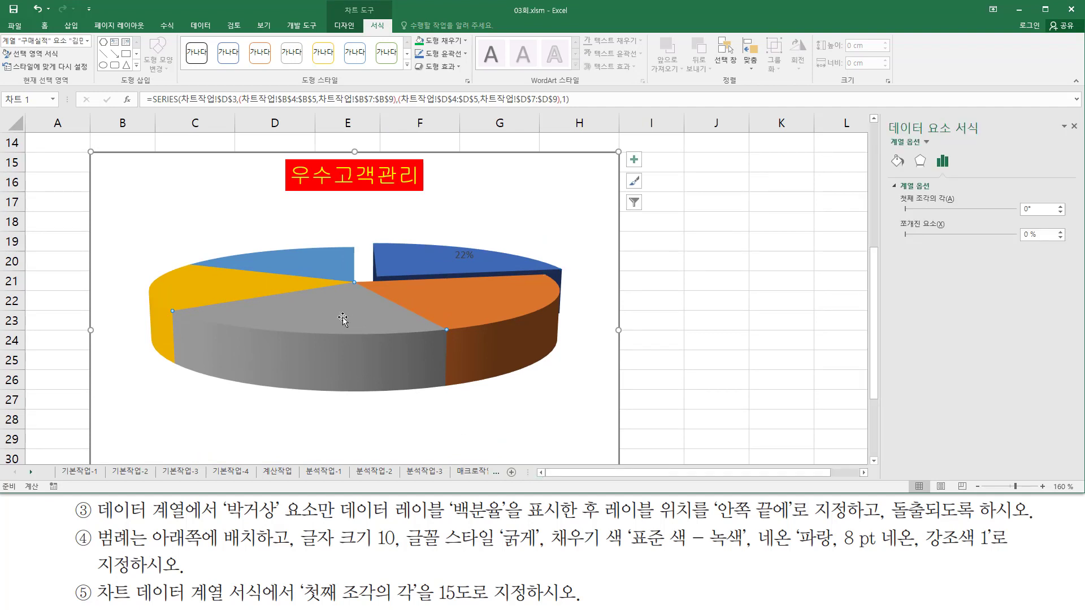
key(ctrl+2)
mouse_move(886, 115)
mouse_down()
mouse_move(888, 135)
mouse_move(994, 138)
mouse_up()
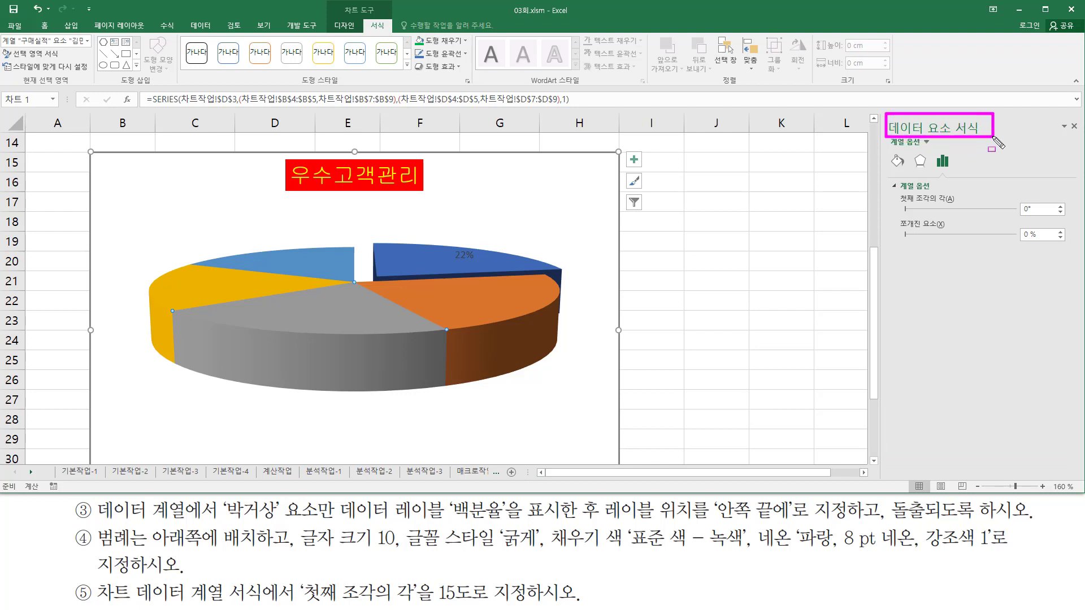
mouse_move(893, 190)
mouse_down()
mouse_move(954, 214)
mouse_move(1071, 221)
mouse_up()
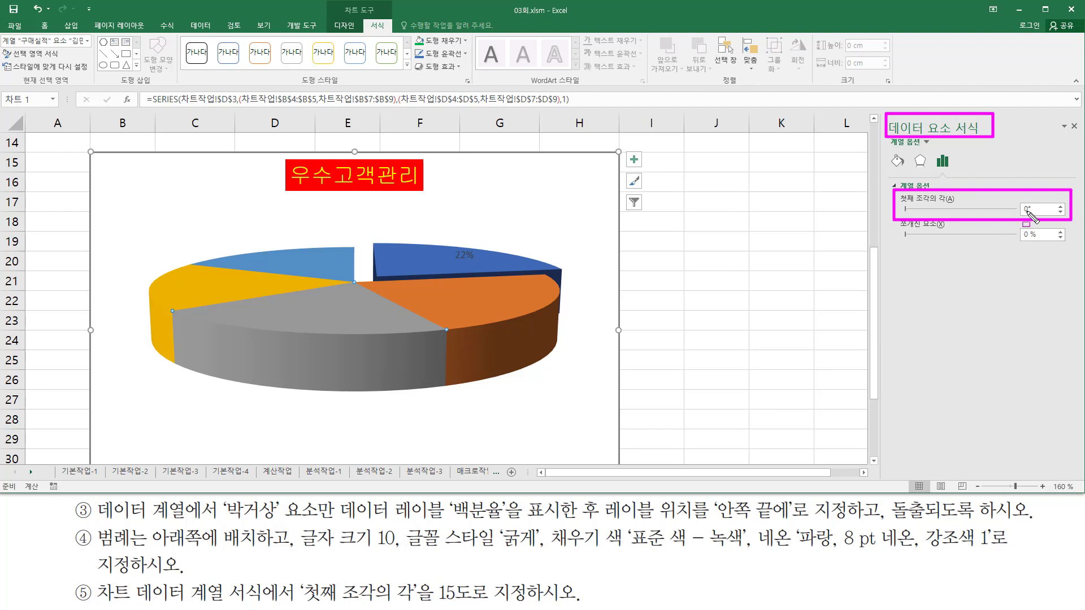
key(Escape)
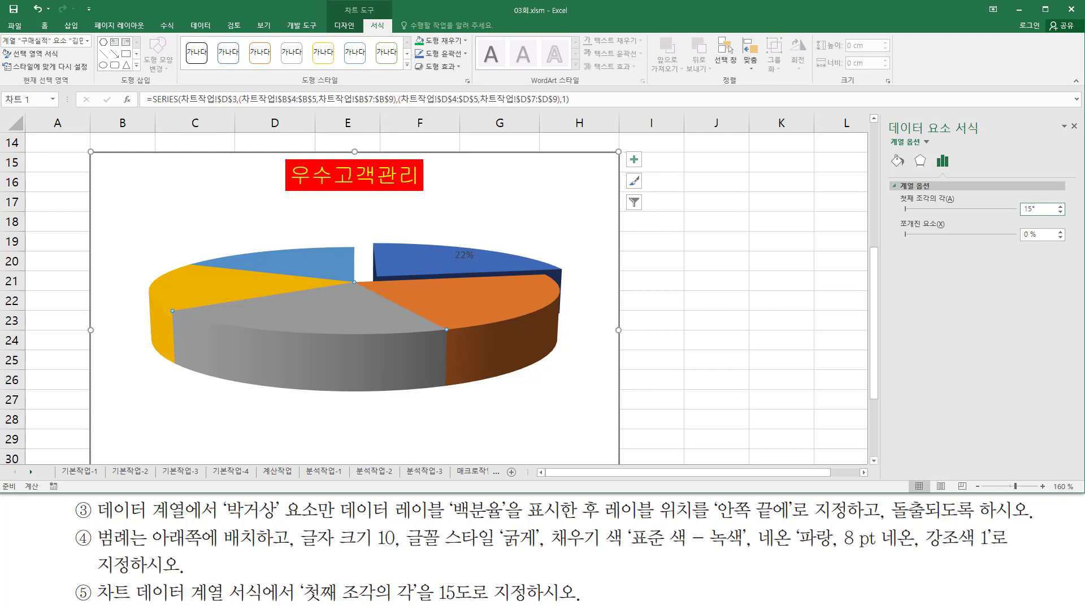
key(Return)
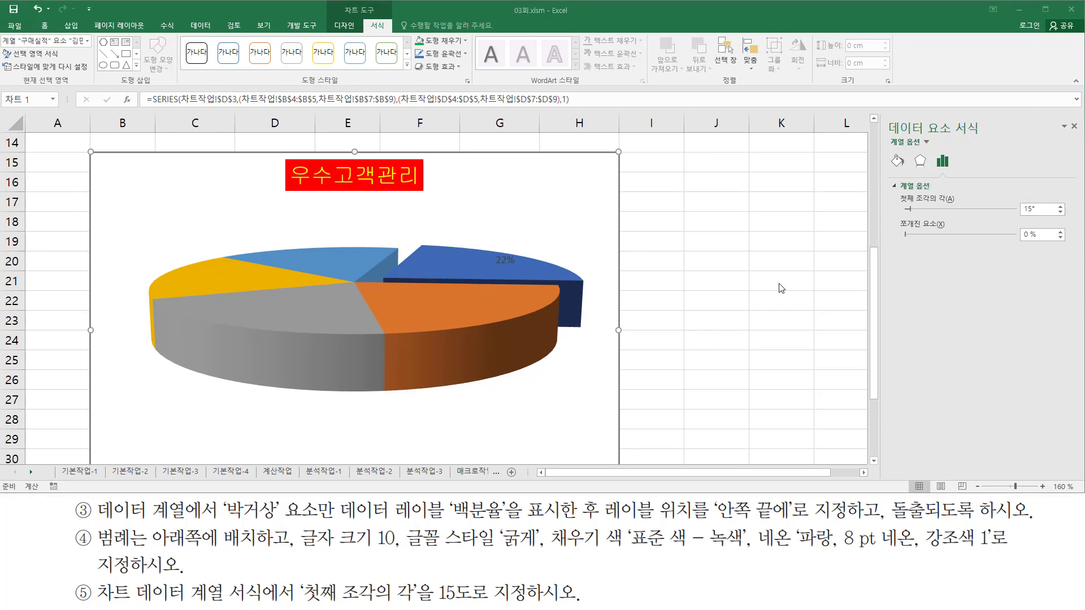
click(1074, 128)
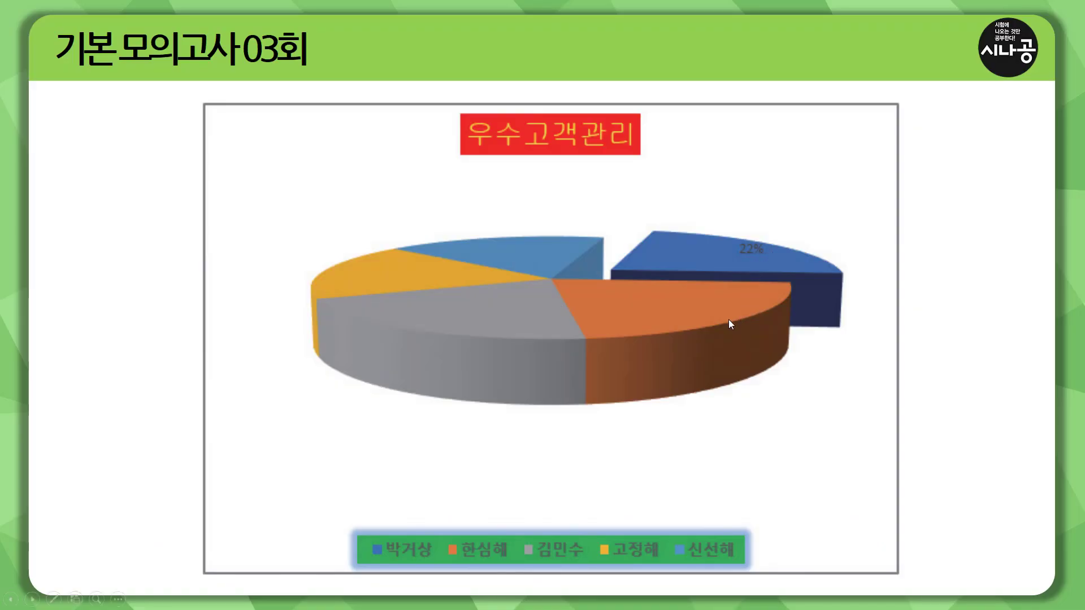
- Examine the title and legend in the presentation's finished chart picture and switch back to the Excel workbook
drag(449, 106, 655, 167)
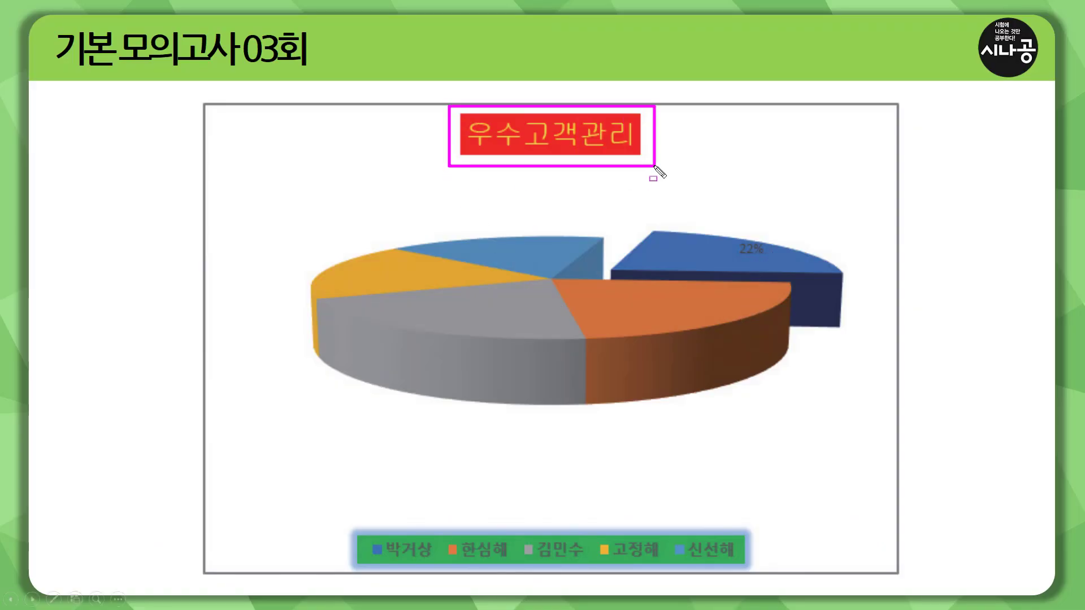
mouse_move(339, 517)
mouse_down()
mouse_move(725, 580)
mouse_move(771, 574)
mouse_up()
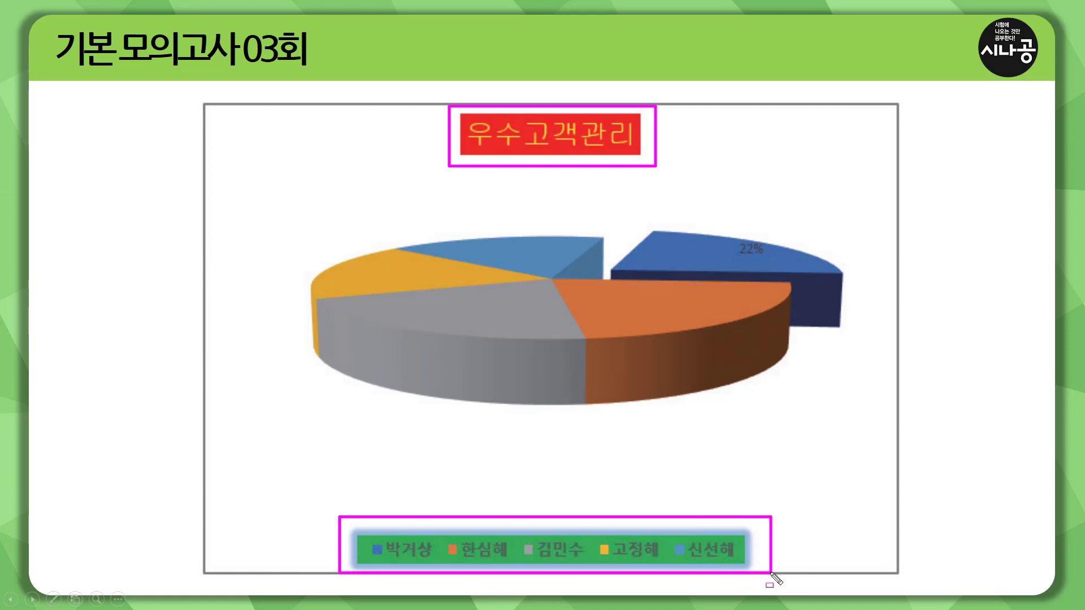
key(Escape)
key(alt+Tab)
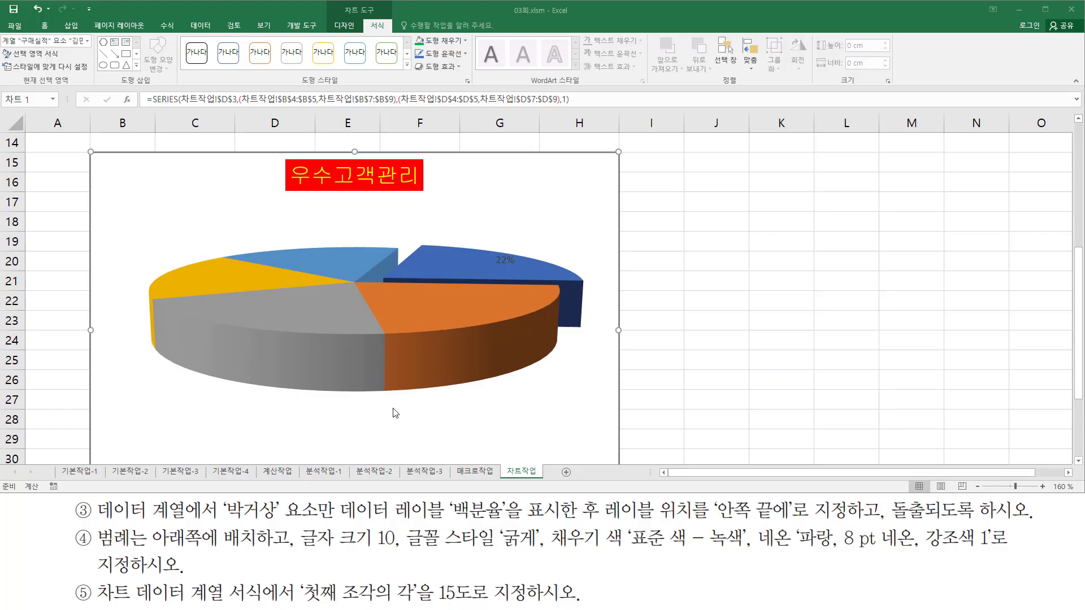